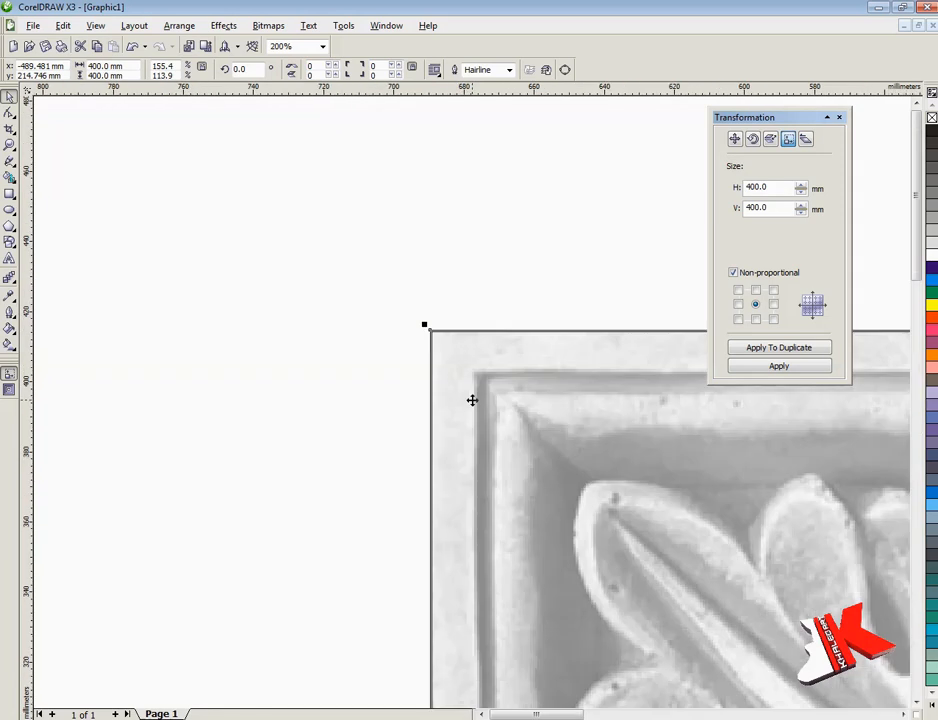
Step: Shift the 400 mm square outline so its edges line up with the corner of the grey relief image
drag(479, 366, 482, 368)
scroll(482, 368, down, 2)
scroll(792, 535, up, 2)
scroll(545, 542, up, 1)
scroll(474, 406, down, 3)
scroll(336, 590, up, 2)
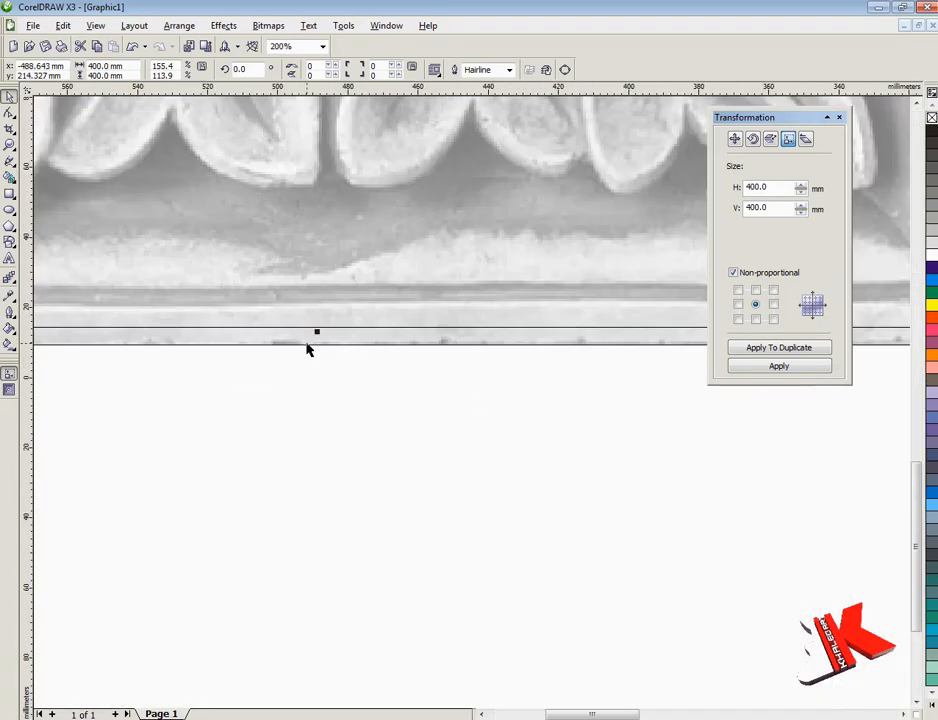
Step: Stretch the relief image vertically to 400.089 mm so its lower edge matches the square outline
click(307, 342)
scroll(307, 342, up, 1)
drag(490, 412, 490, 377)
scroll(500, 382, down, 3)
scroll(415, 284, up, 1)
scroll(203, 291, up, 2)
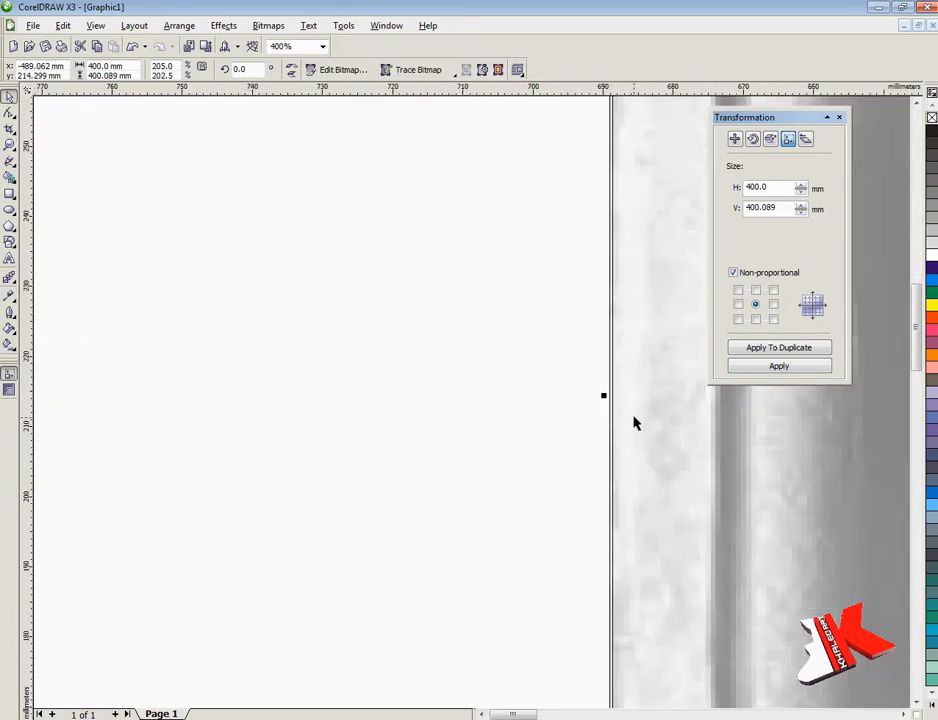
Step: Rotate the relief image and its square outline together to 225° so they stand as a diamond
scroll(663, 436, down, 4)
scroll(601, 400, up, 1)
click(137, 191)
click(308, 267)
drag(157, 184, 627, 638)
click(447, 370)
drag(561, 220, 369, 517)
click(196, 257)
scroll(509, 404, down, 2)
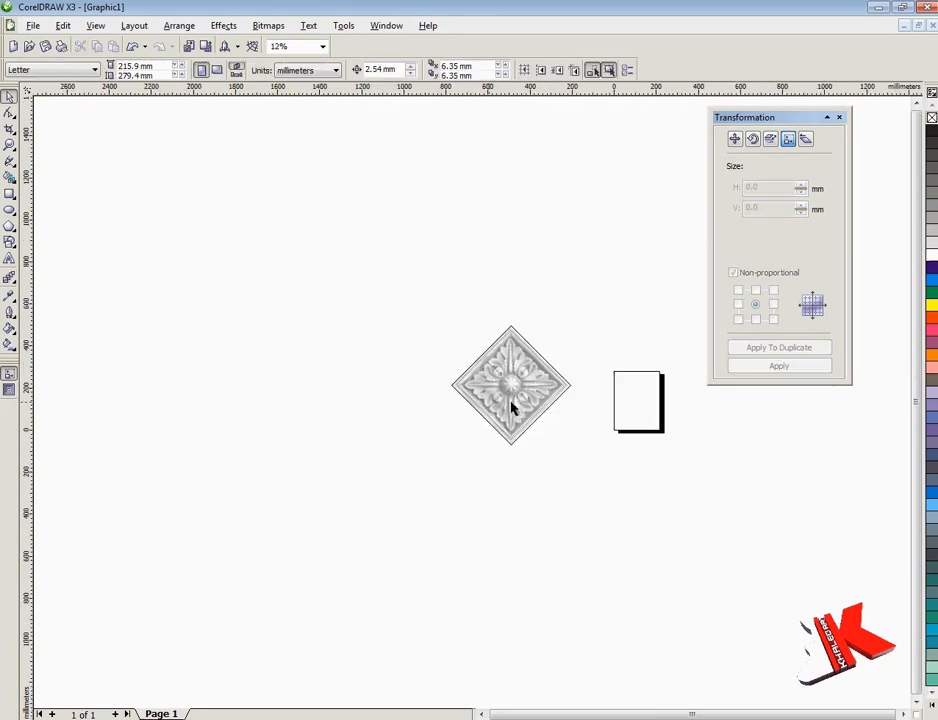
Step: Lock the relief image in place, nudging the diamond outline 600 mm aside and back to reach it
click(505, 390)
scroll(473, 398, up, 3)
scroll(470, 510, down, 1)
click(385, 131)
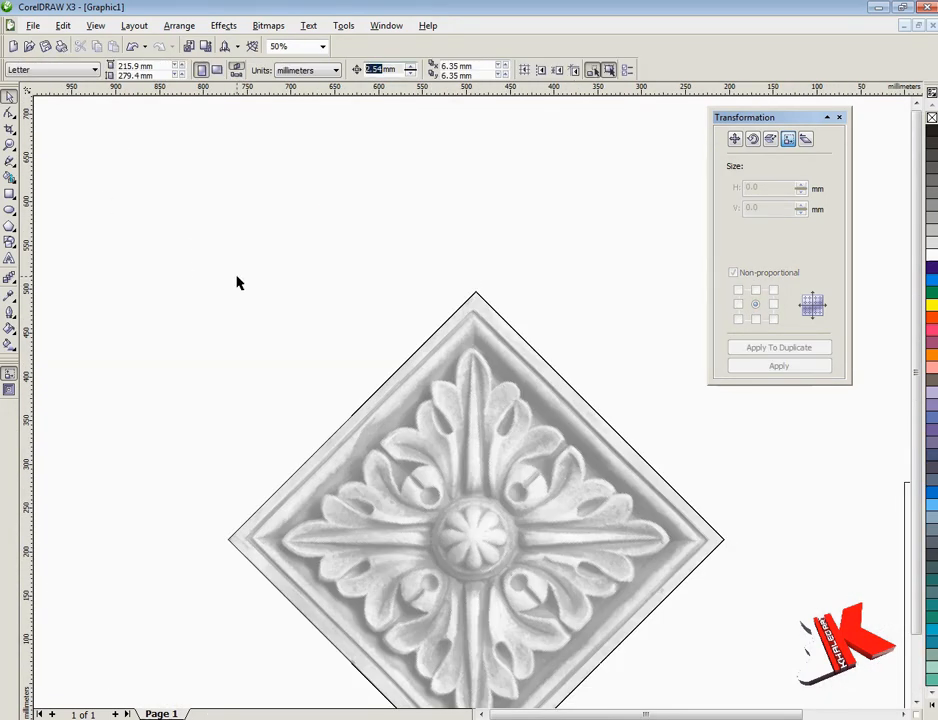
scroll(470, 418, down, 1)
right_click(473, 375)
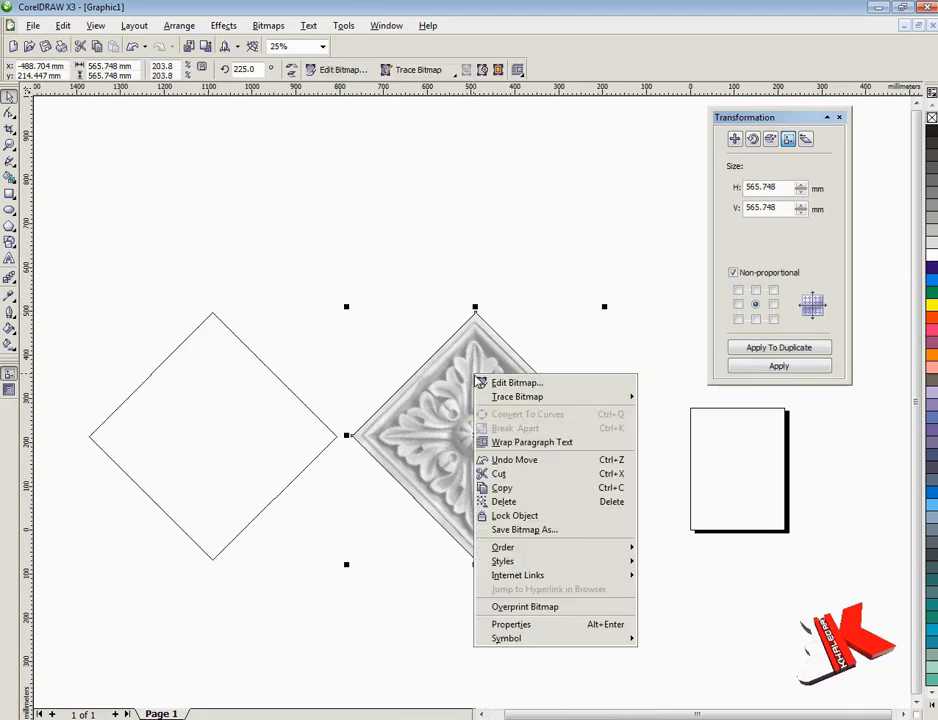
click(612, 516)
click(211, 431)
key(Delete)
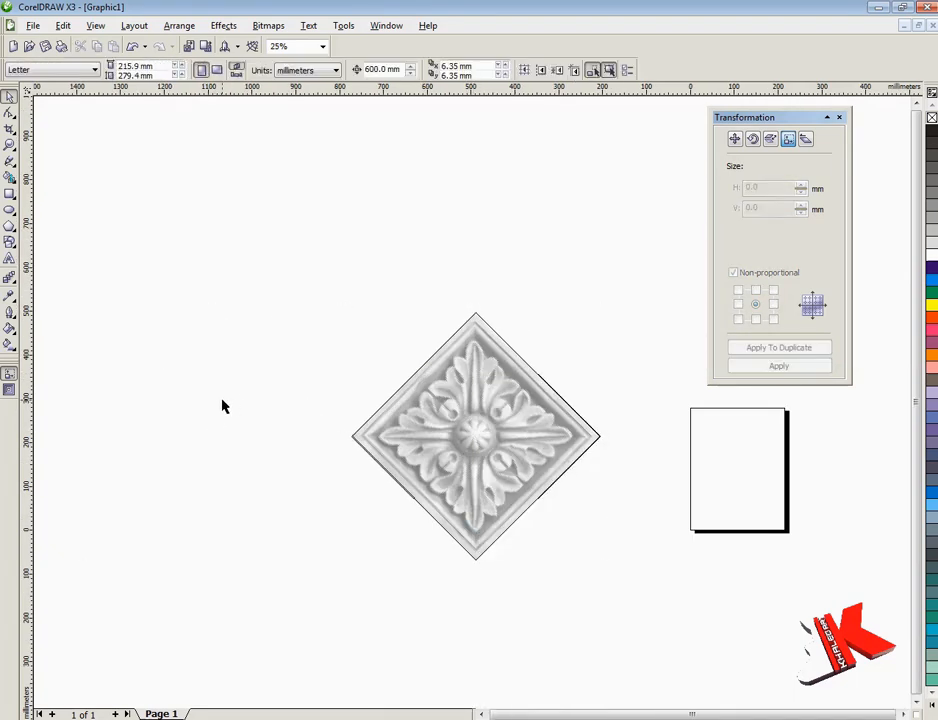
Step: Draw an ellipse about 84 by 75 mm in the empty area beside the diamond's upper left edge
key(z)
drag(350, 320, 600, 555)
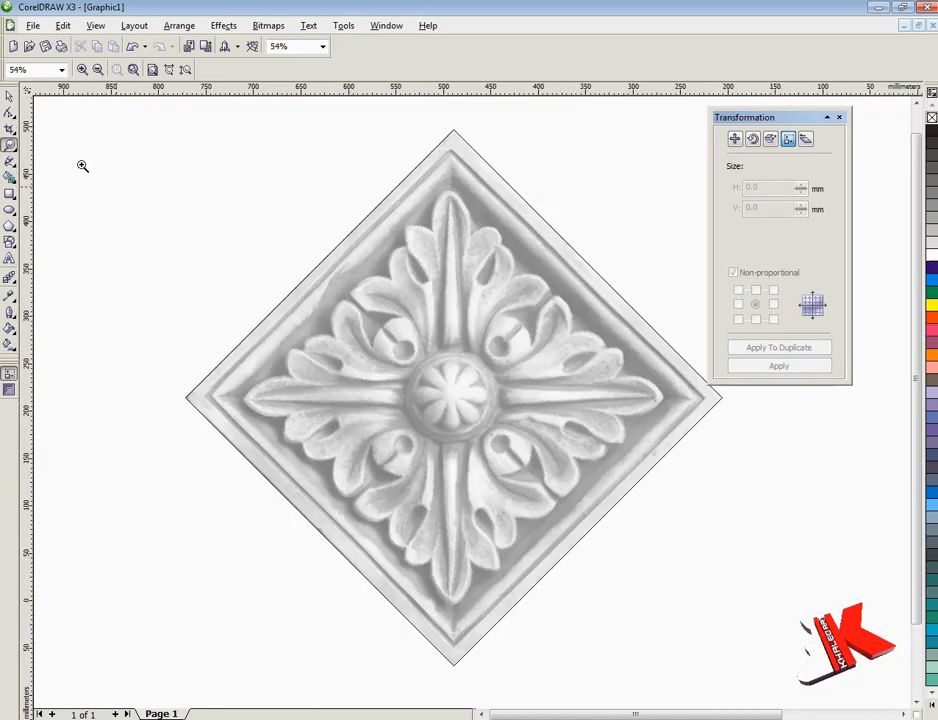
click(9, 96)
click(9, 211)
drag(124, 201, 215, 283)
Step: Align the ellipse with the diamond outline on both horizontal and vertical centers
shift+click(518, 201)
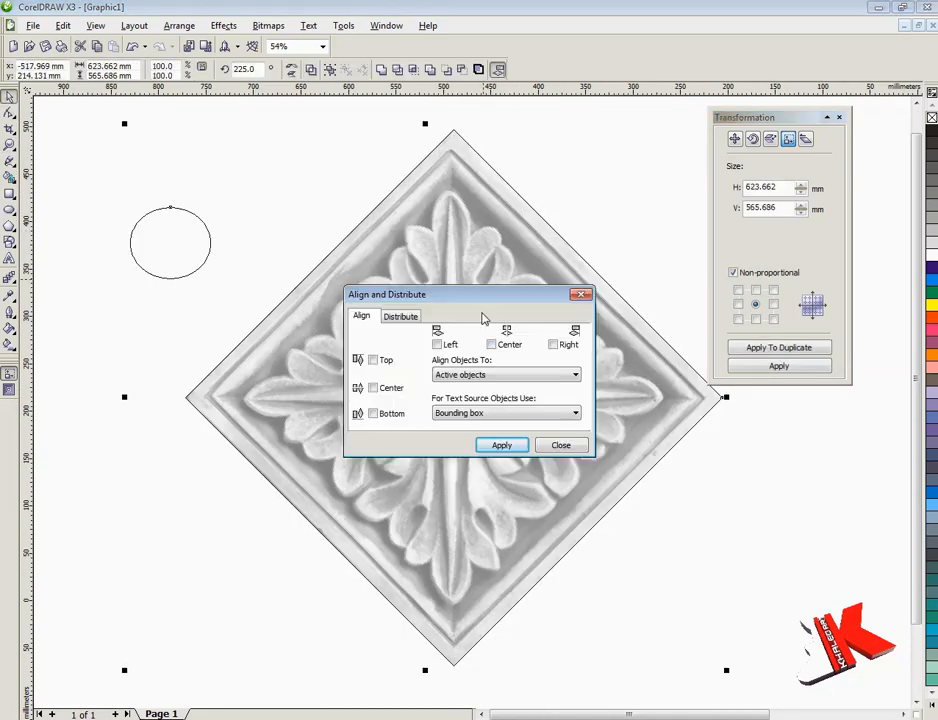
click(501, 445)
shift+click(383, 324)
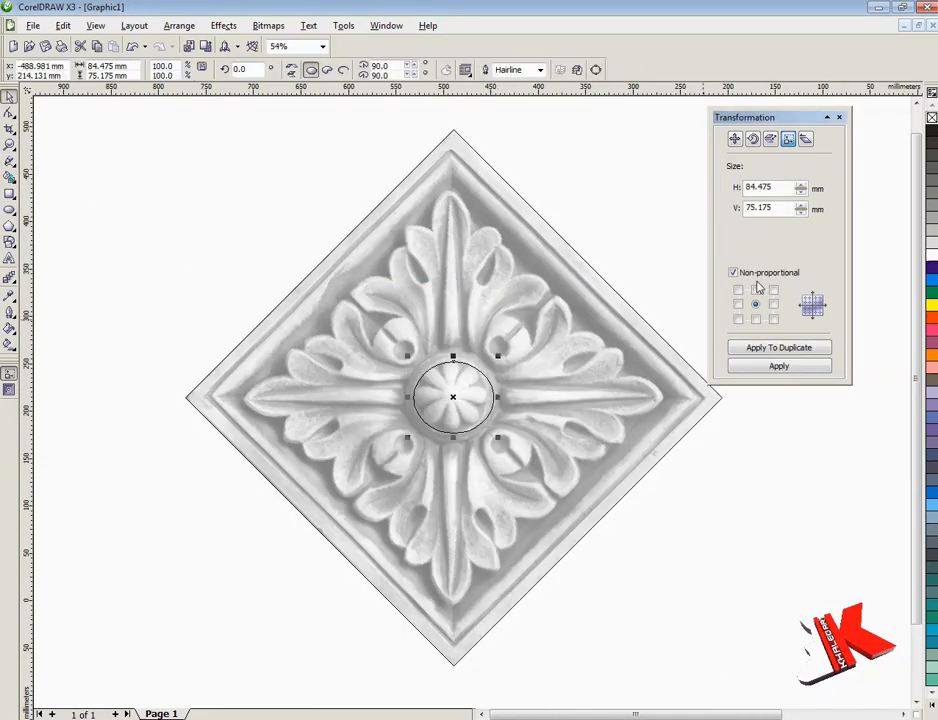
Step: Resize the central ellipse to a 100 by 100 mm circle around the rosette
double_click(760, 188)
text(100)
click(750, 368)
click(9, 145)
drag(350, 312, 528, 490)
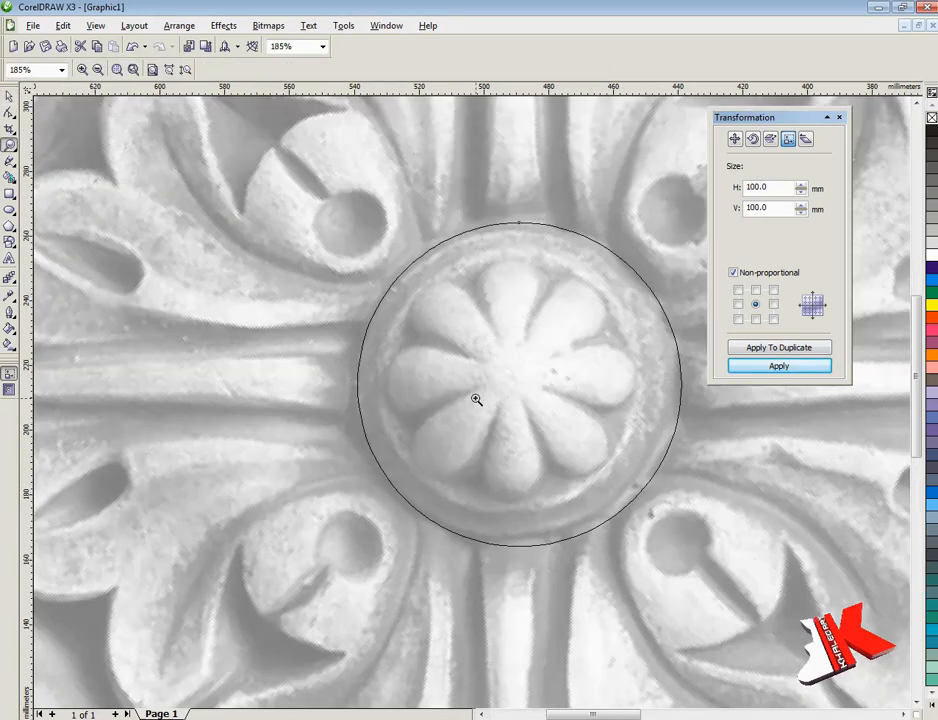
key(F3)
Step: Apply horizontal and vertical center alignment again to the resized circle and the diamond outline
click(9, 97)
click(150, 206)
drag(462, 449, 635, 238)
click(532, 207)
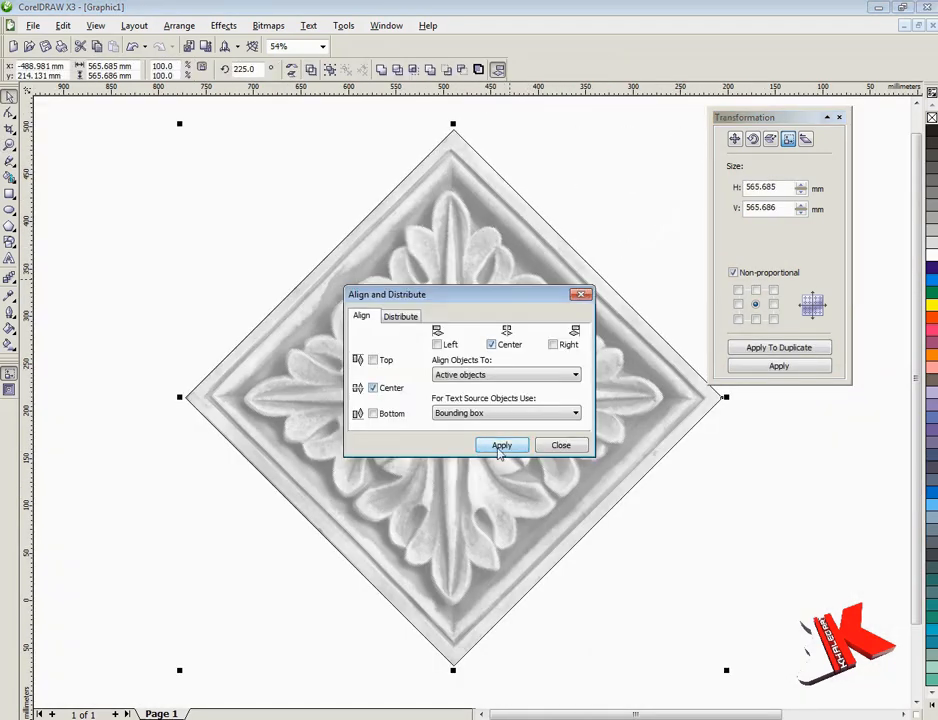
click(561, 445)
click(150, 230)
click(9, 145)
drag(406, 323, 528, 478)
Step: Draw a vertical line about 536 mm long in the empty area beside the diamond
scroll(470, 441, down, 3)
click(9, 161)
click(272, 269)
ctrl+click(272, 504)
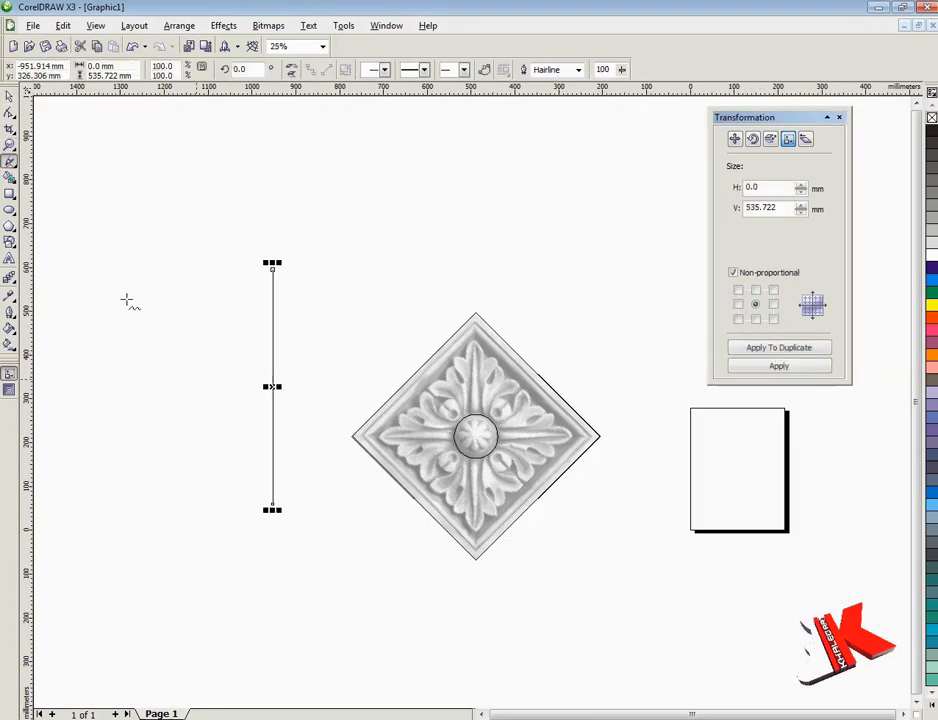
Step: Center the vertical line on the diamond outline horizontally and vertically
click(9, 97)
shift+click(433, 363)
click(498, 70)
drag(478, 294, 417, 80)
click(306, 174)
click(433, 130)
click(438, 231)
click(500, 231)
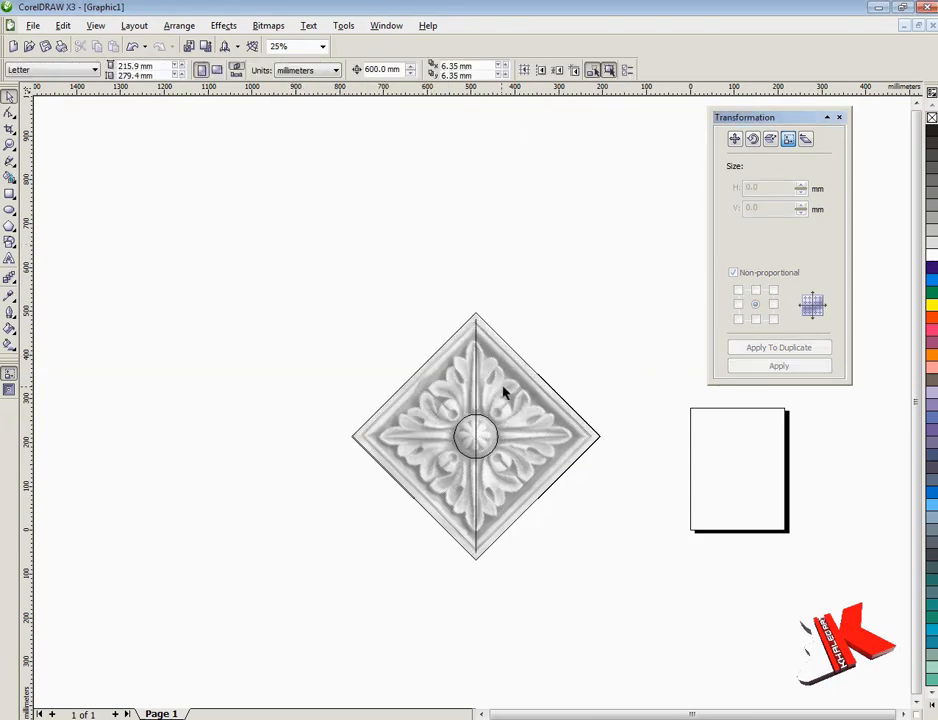
Step: Lengthen the vertical center line symmetrically to about 642 mm so it extends past both diamond tips
click(476, 500)
drag(476, 558, 476, 581)
click(479, 582)
click(476, 304)
Step: Make a copy of the vertical center line rotated 90° to form the horizontal center line
click(476, 304)
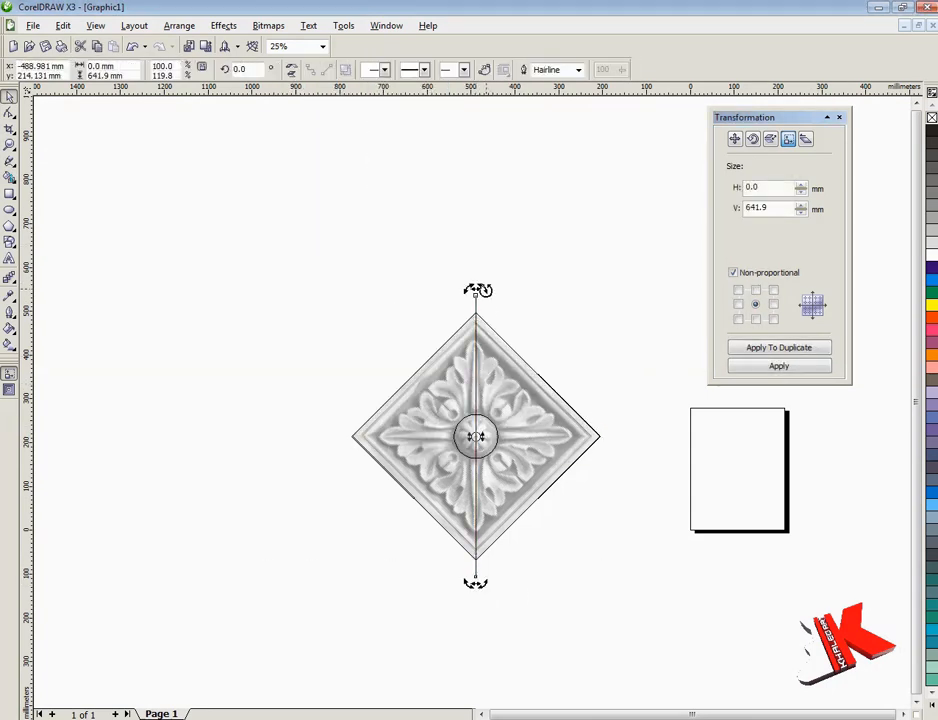
drag(585, 441, 586, 441)
right_click(586, 441)
click(560, 510)
Step: Examine how the circle and crossing center lines sit over the rosette and the surrounding leaves
scroll(396, 438, up, 1)
scroll(478, 412, down, 1)
scroll(520, 408, up, 2)
scroll(535, 402, down, 1)
click(9, 145)
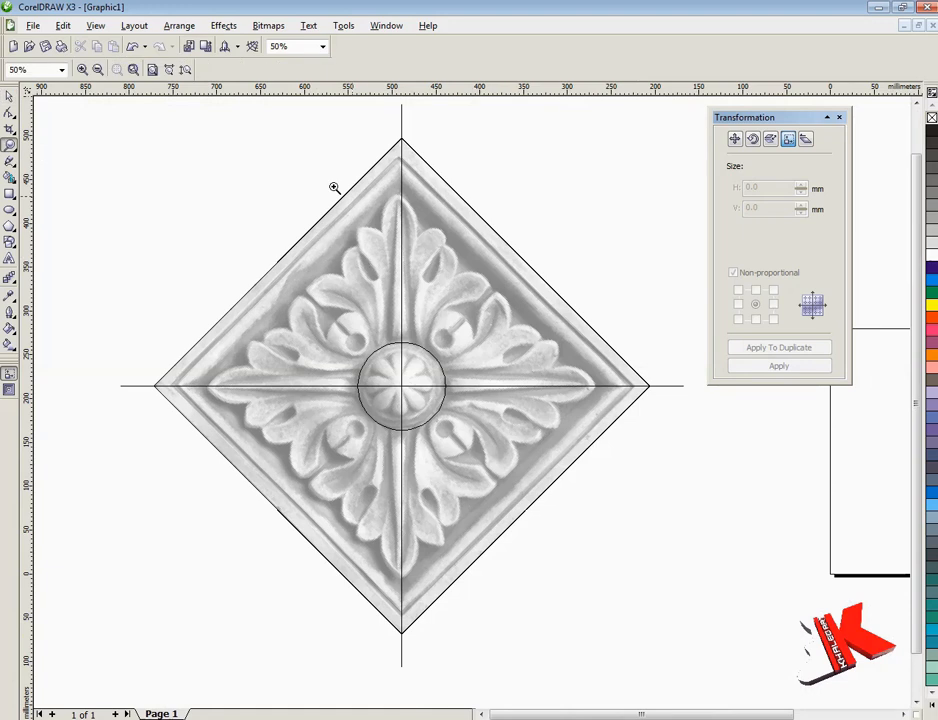
drag(330, 181, 499, 446)
right_click(521, 379)
click(9, 97)
scroll(467, 280, down, 1)
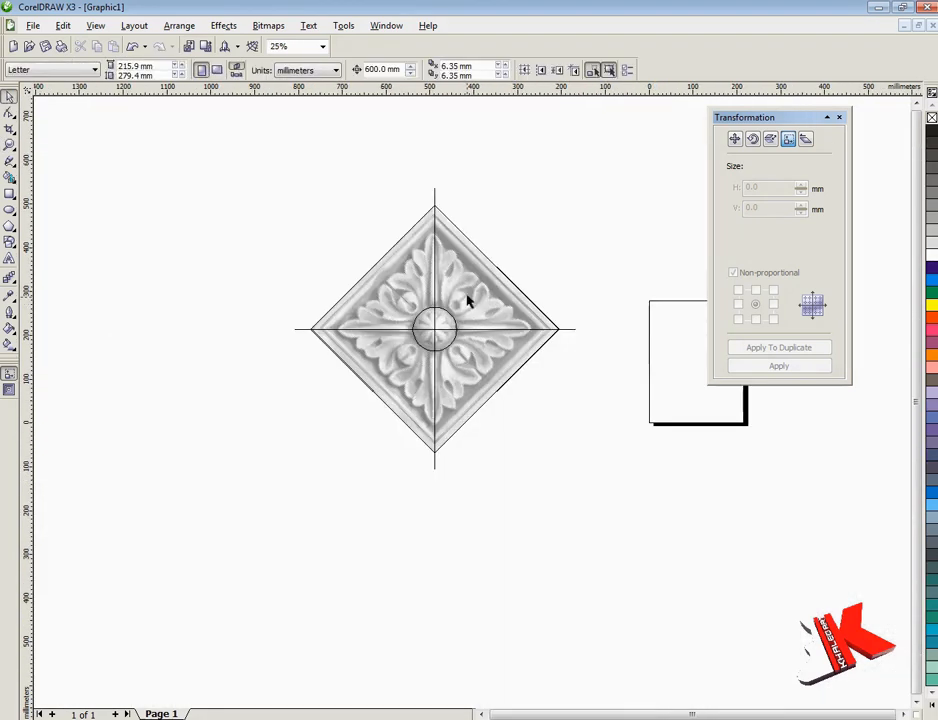
scroll(467, 300, up, 2)
click(9, 145)
click(430, 462)
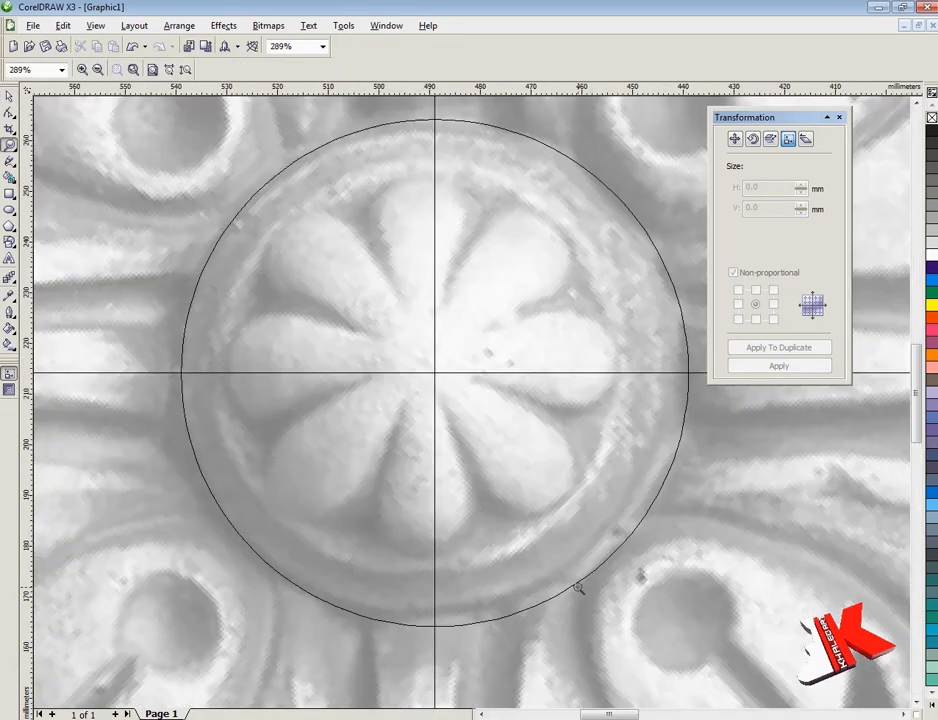
right_click(418, 428)
Step: Hide the transformation settings and trace a closed straight-segment outline around the upper leaf's left side with the Freehand tool
click(9, 161)
click(9, 145)
drag(229, 158, 555, 398)
right_click(520, 398)
click(839, 117)
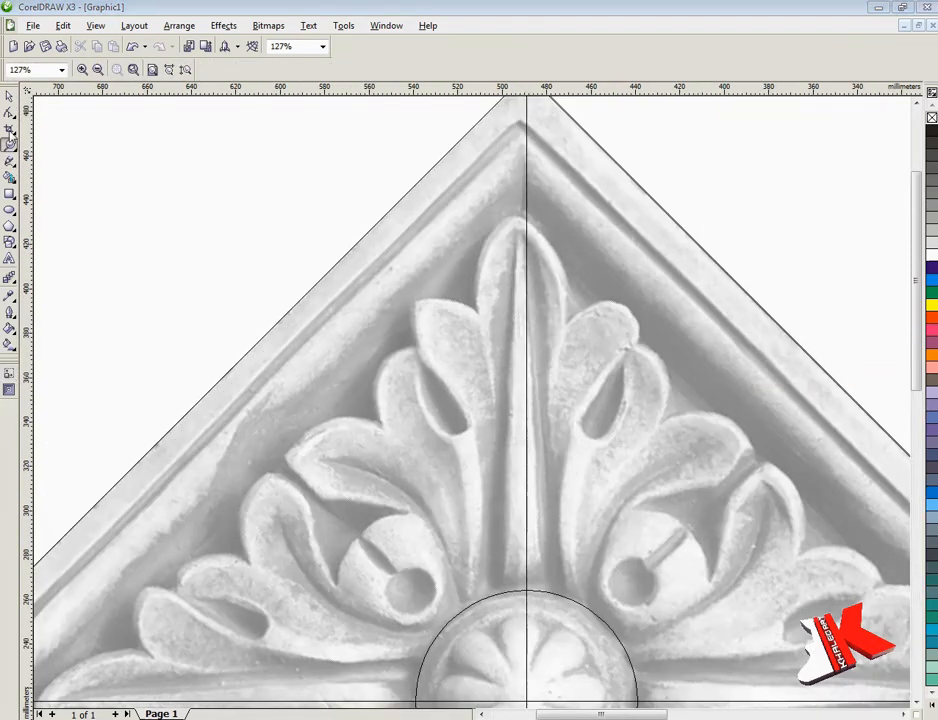
click(9, 161)
click(477, 315)
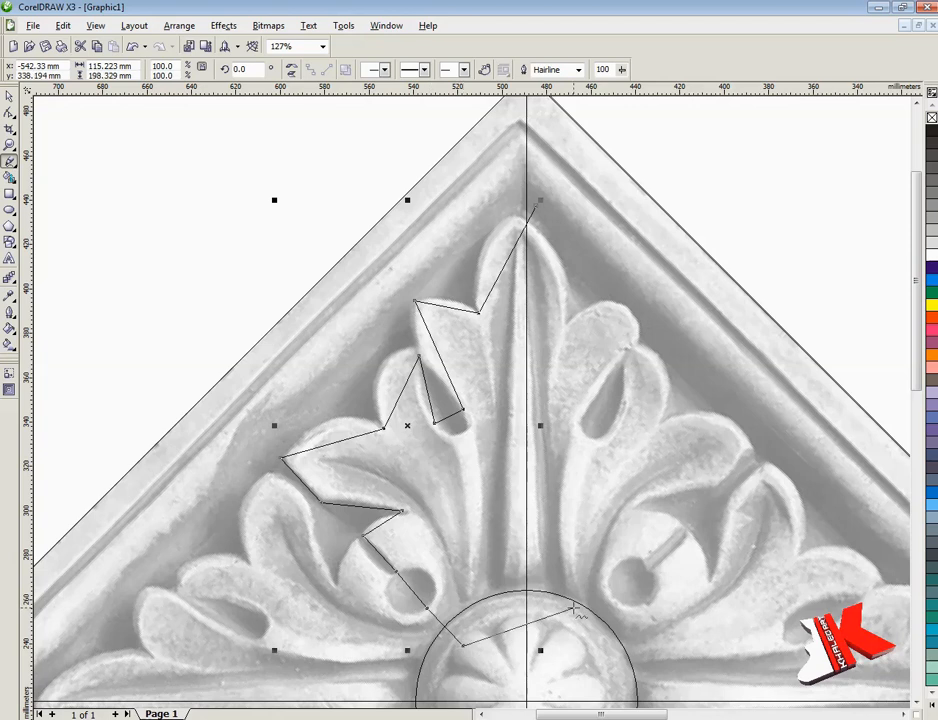
click(537, 207)
Step: Make a copy of the vertical center line rotated 45° through the ornament's upper left quarter
click(9, 145)
right_click(219, 205)
click(9, 97)
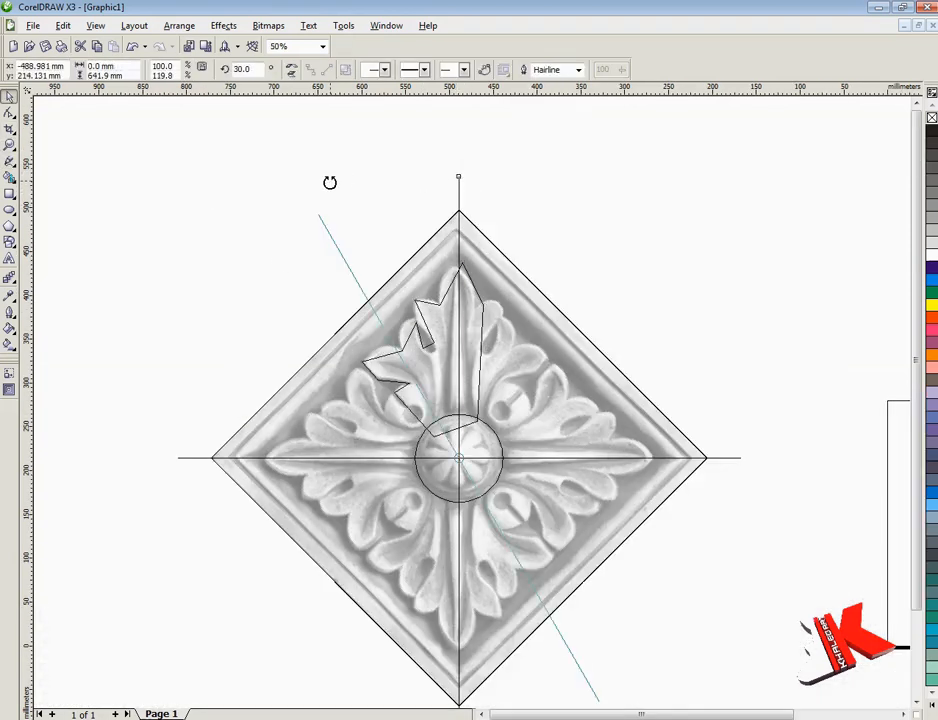
drag(330, 183, 304, 208)
right_click(304, 208)
click(306, 211)
Step: Move the leaf outline's nodes at the lowest lobe's tip and corner onto the leaf side of the diagonal
key(z)
mouse_move(331, 340)
mouse_down()
mouse_move(447, 420)
mouse_move(321, 327)
mouse_up()
right_click(469, 428)
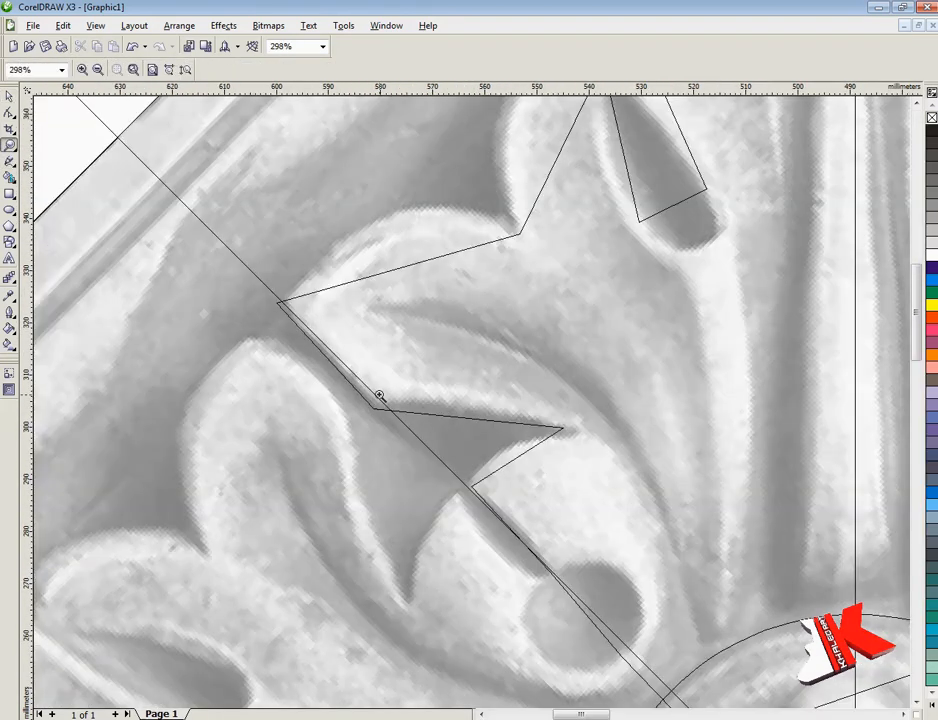
click(306, 291)
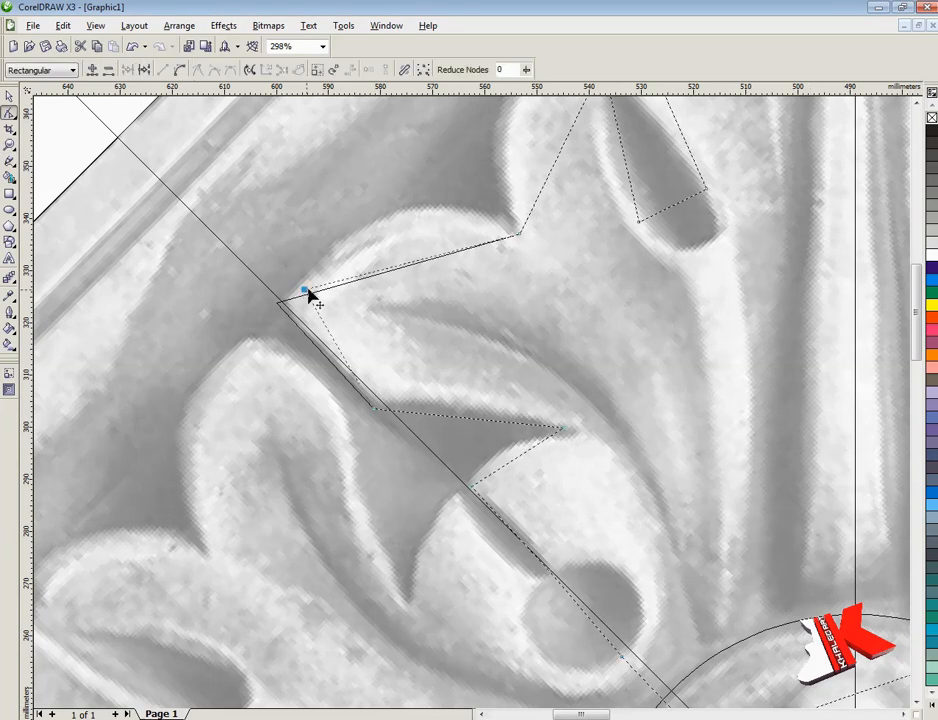
drag(407, 402, 406, 403)
Step: Convert the two long edges of the dark notch below the lowest lobe to curves matching the relief
right_click(480, 413)
click(510, 467)
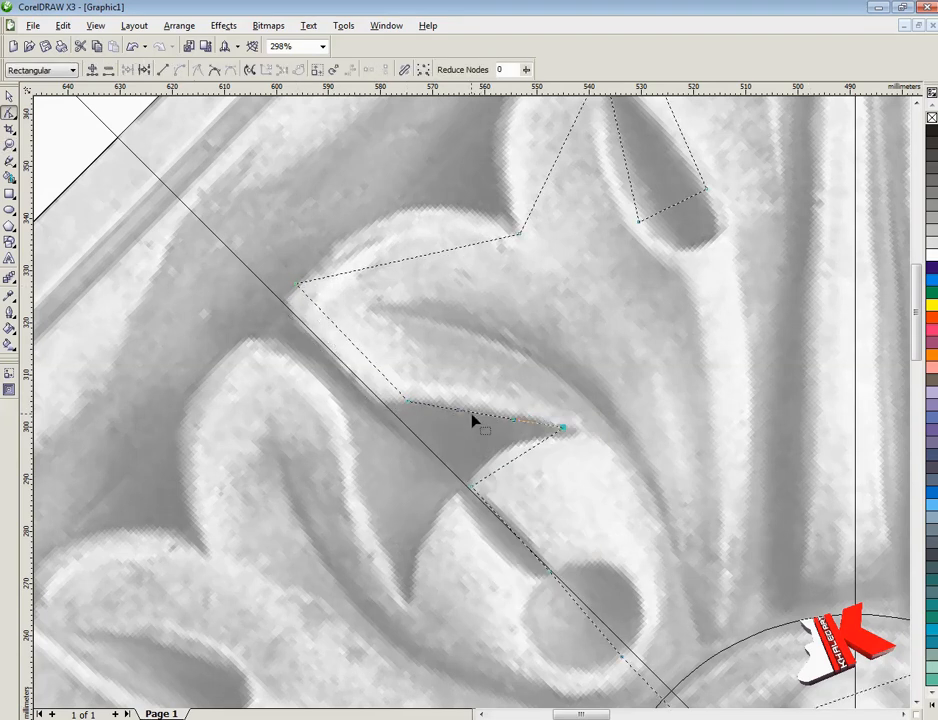
drag(471, 413, 474, 405)
scroll(590, 444, up, 1)
click(316, 440)
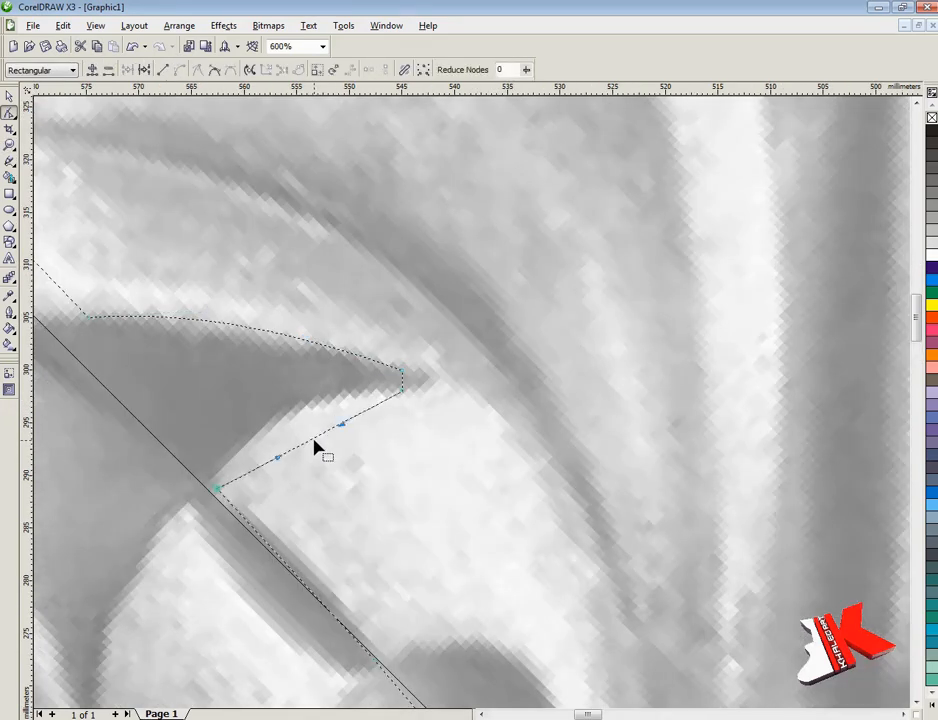
Step: Convert the short segment at the notch's inner end to a curve and smooth its end nodes
scroll(380, 374, up, 2)
right_click(468, 403)
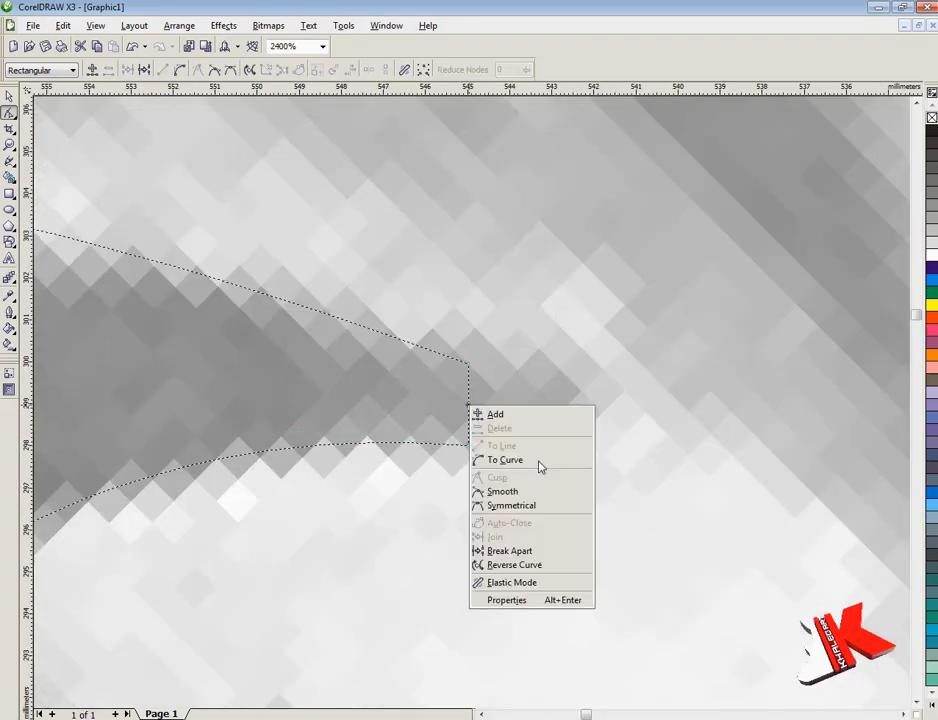
click(538, 464)
right_click(470, 447)
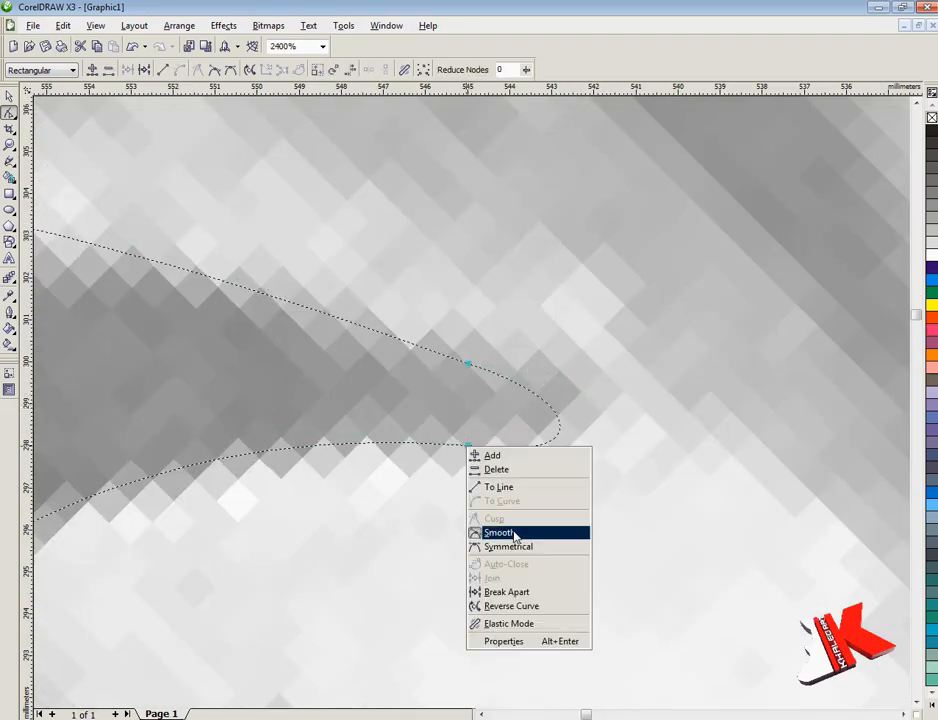
click(502, 532)
scroll(330, 356, down, 3)
Step: Convert the lowest lobe's upper edge to a curve and bend it along the relief
key(F10)
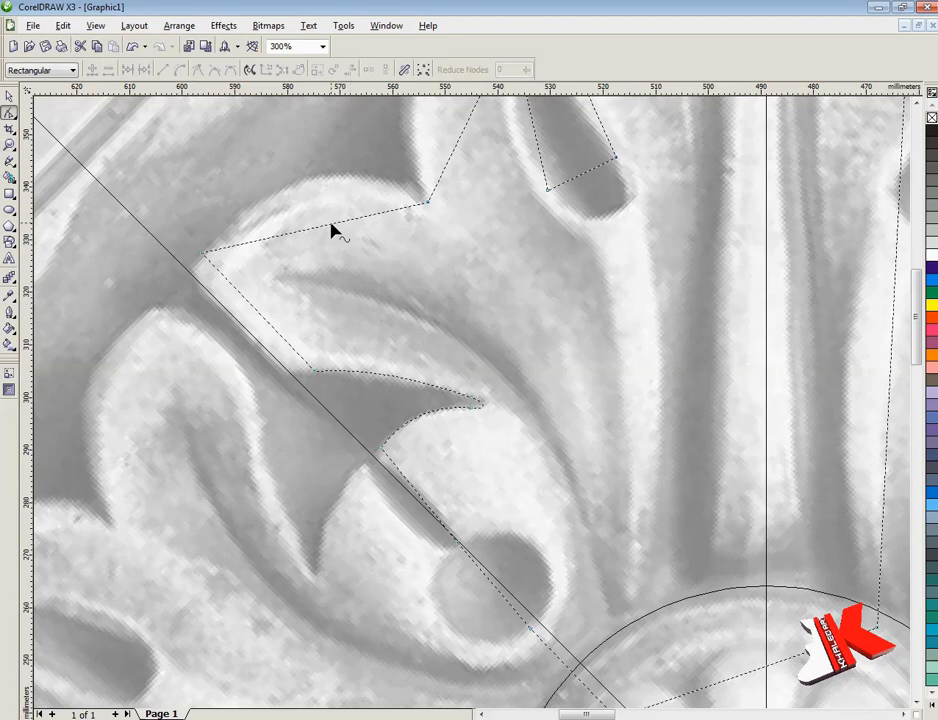
right_click(330, 223)
key(c)
drag(330, 223, 321, 178)
Step: Shift the node in the corner between the two lower lobes onto the relief edge, then curve and smooth that corner
key(z)
drag(378, 143, 494, 277)
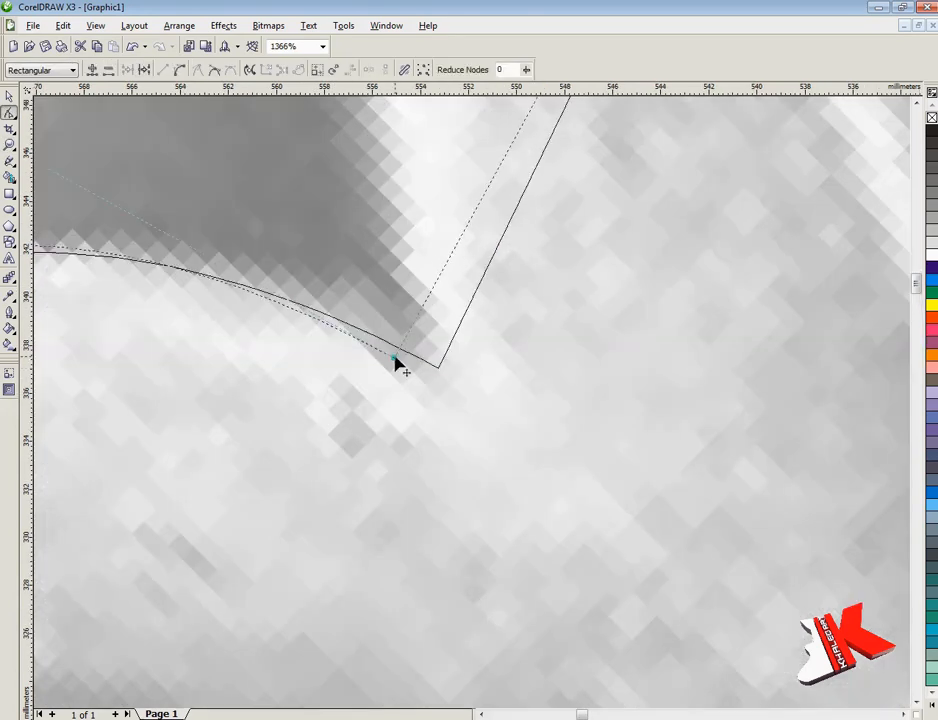
right_click(406, 354)
key(c)
right_click(395, 358)
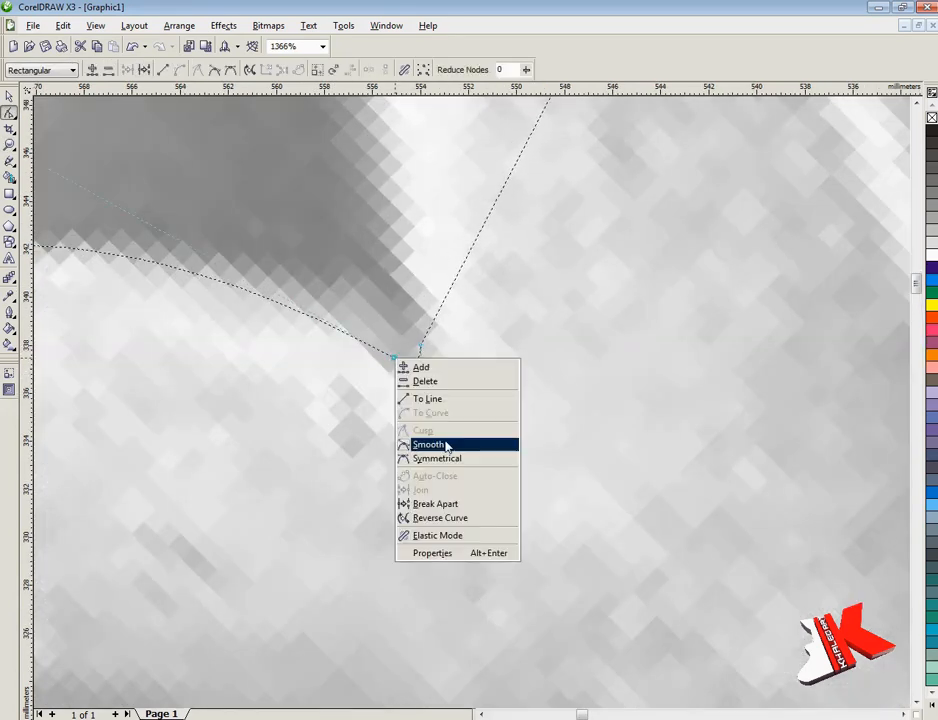
click(446, 445)
scroll(557, 266, down, 3)
Step: Bend the middle lobe's outer edge and the adjoining slot's near edge into curves following the relief
scroll(524, 298, up, 1)
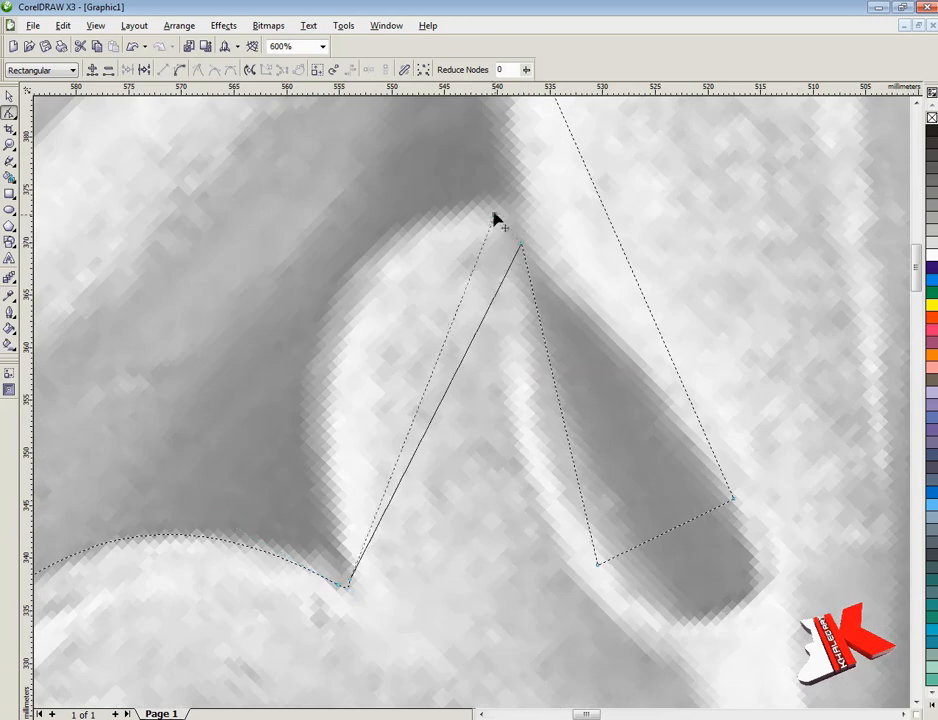
drag(443, 318, 314, 384)
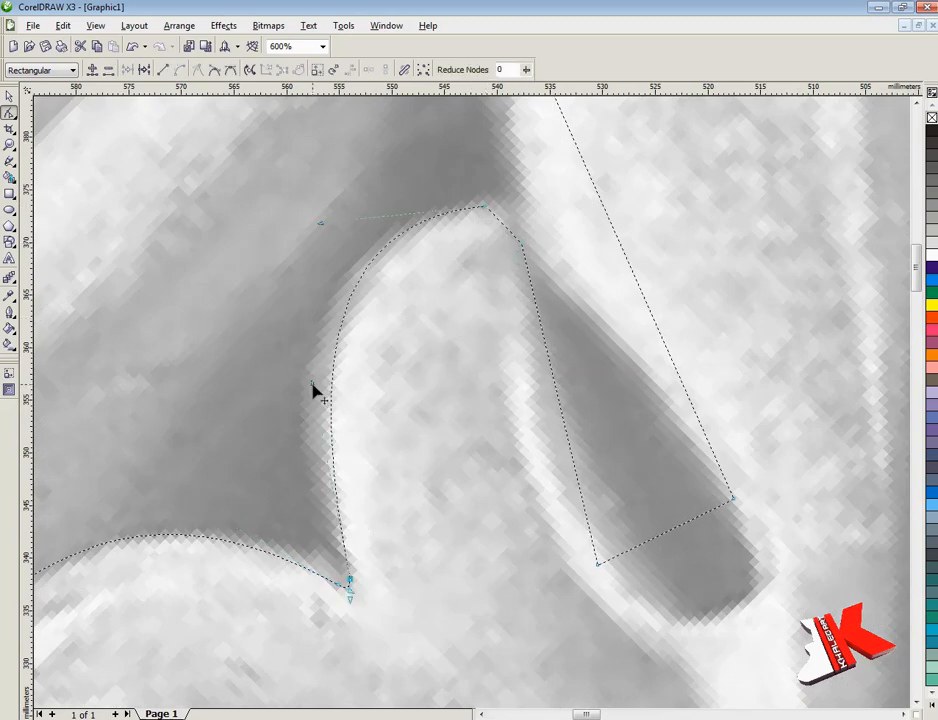
click(561, 420)
click(515, 278)
Step: Smooth the two nodes at the middle lobe's tip
right_click(486, 205)
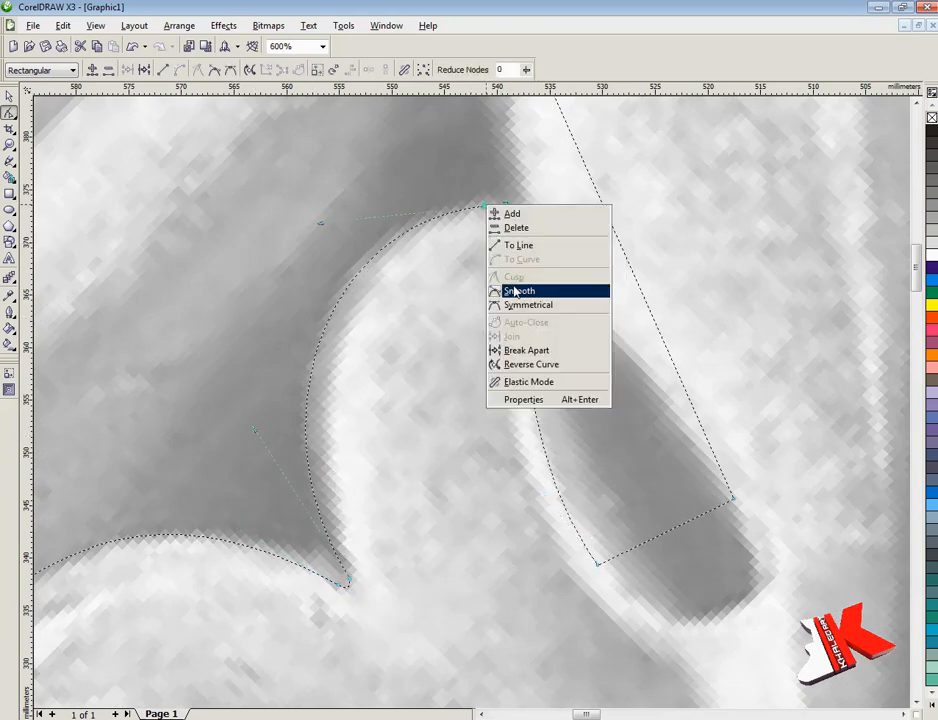
click(516, 291)
right_click(520, 242)
click(564, 331)
Step: Convert the segment across the slot's lower end to a curve and bend it around the rounded end
right_click(660, 535)
right_click(672, 528)
click(686, 379)
drag(643, 543, 675, 661)
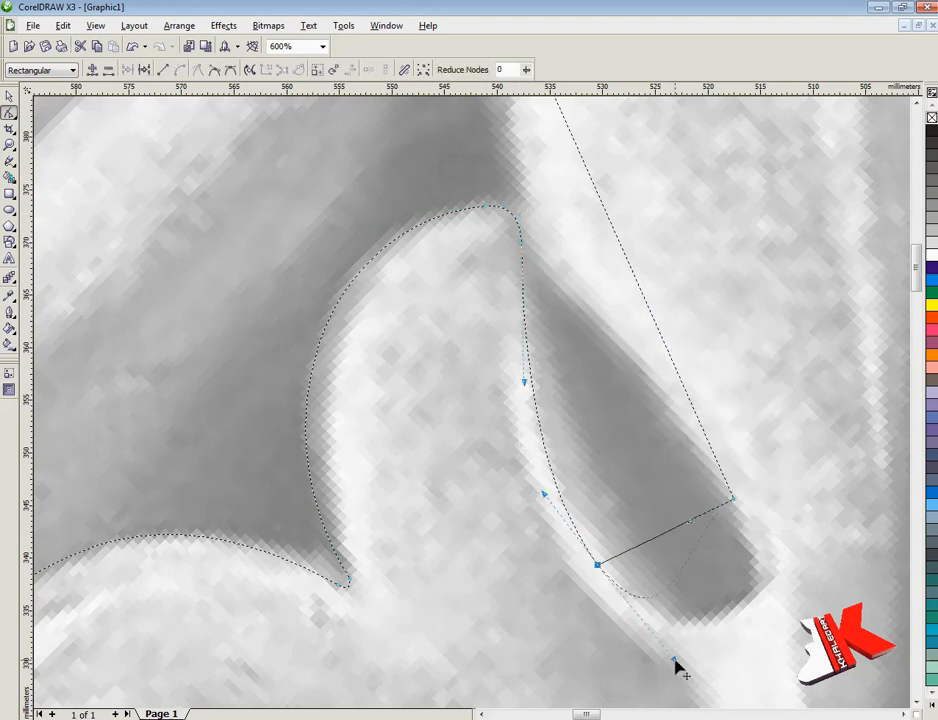
Step: Curve the next lobe's long left edge along the relief and smooth the nodes at the slot's lower end
scroll(482, 377, down, 3)
scroll(418, 355, up, 2)
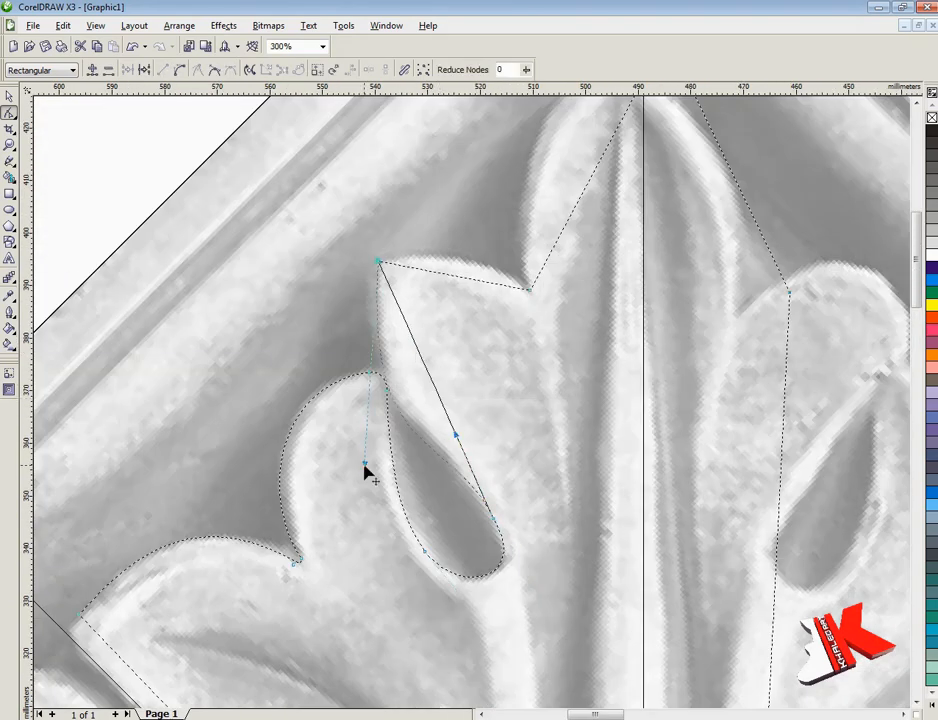
right_click(493, 519)
click(522, 402)
right_click(425, 552)
click(458, 434)
click(490, 447)
click(9, 145)
drag(345, 352, 440, 421)
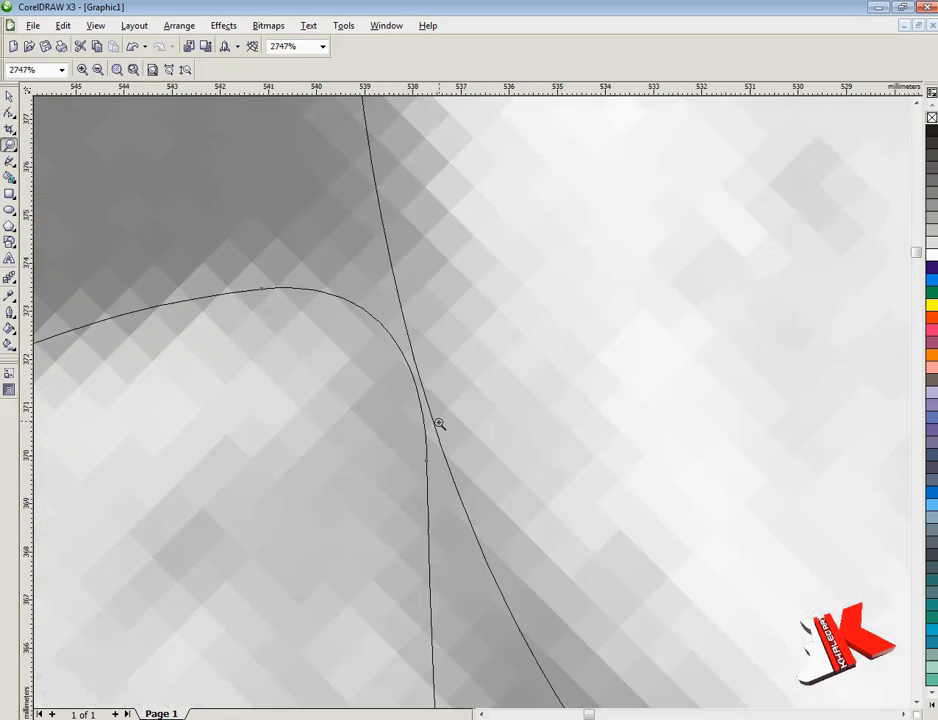
Step: Convert the tall side lobe's upper edge to a curve, bend it along the relief, and round the lobe's outer corner
right_click(440, 421)
scroll(450, 365, up, 2)
key(F10)
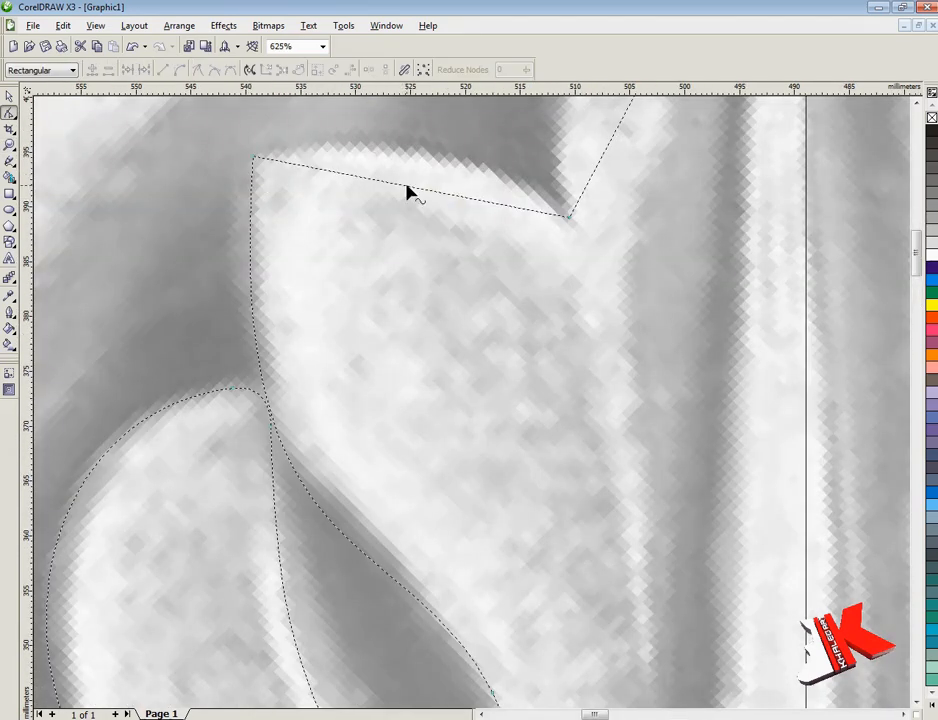
right_click(407, 186)
click(425, 298)
drag(423, 190, 429, 153)
drag(569, 215, 563, 204)
scroll(261, 167, up, 1)
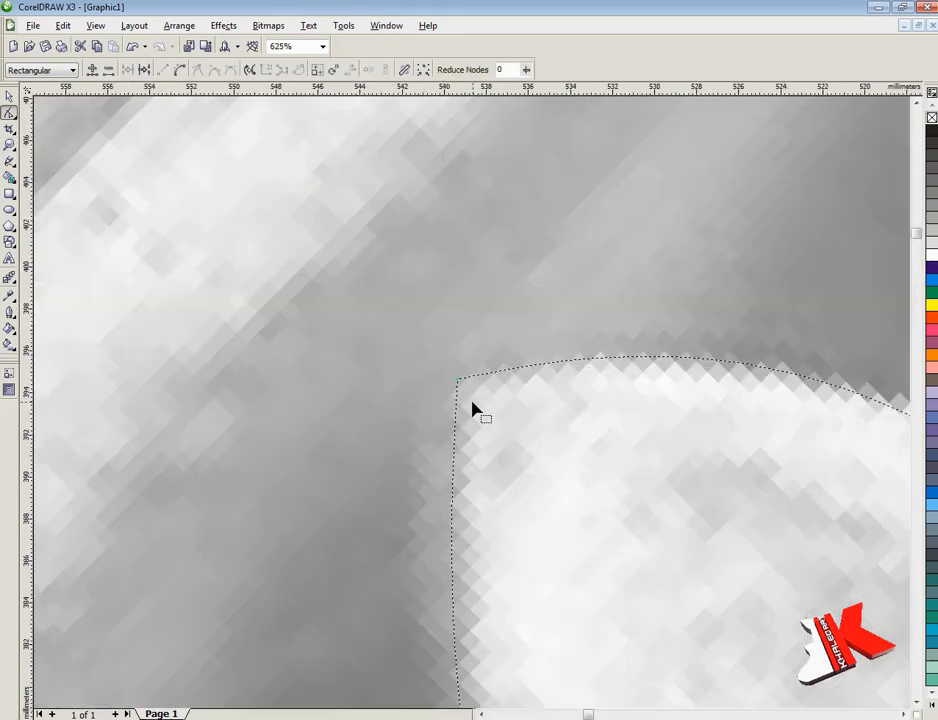
scroll(474, 410, up, 4)
scroll(360, 441, down, 7)
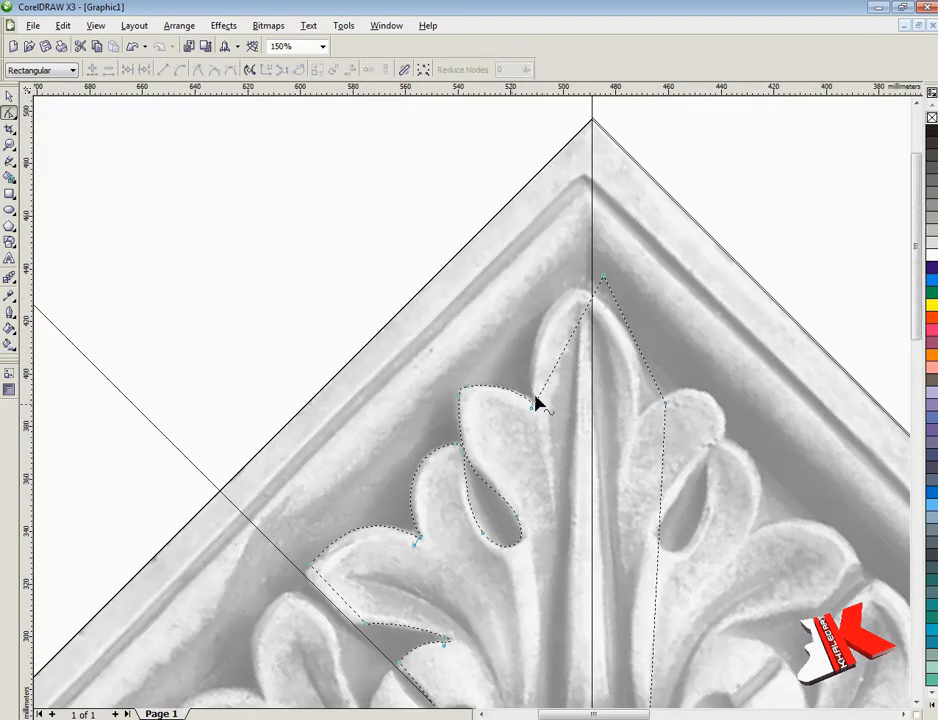
Step: Curve the central lobe's left edge up to its tip and round the notch where it meets the neighbouring lobe
scroll(538, 400, up, 4)
drag(468, 466, 335, 523)
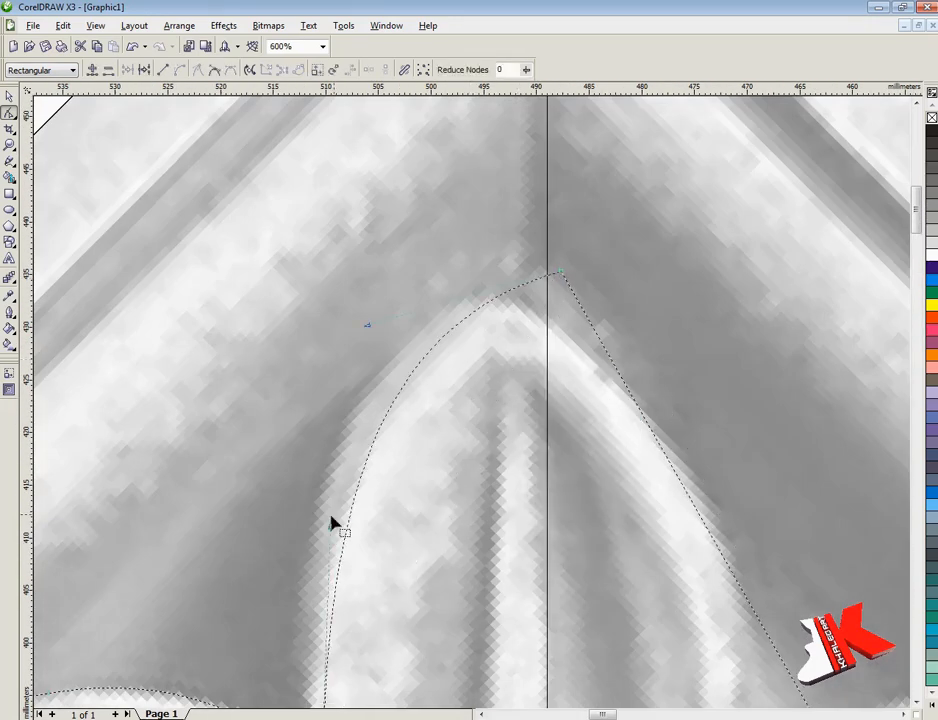
scroll(477, 419, down, 2)
scroll(477, 415, up, 4)
right_click(470, 419)
click(505, 476)
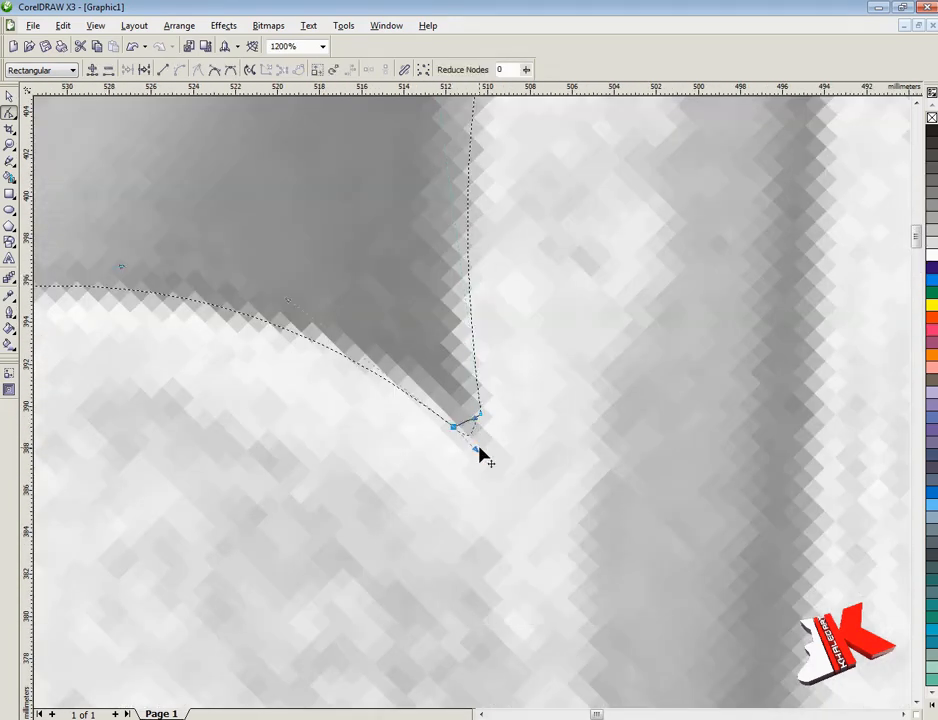
right_click(453, 425)
click(475, 446)
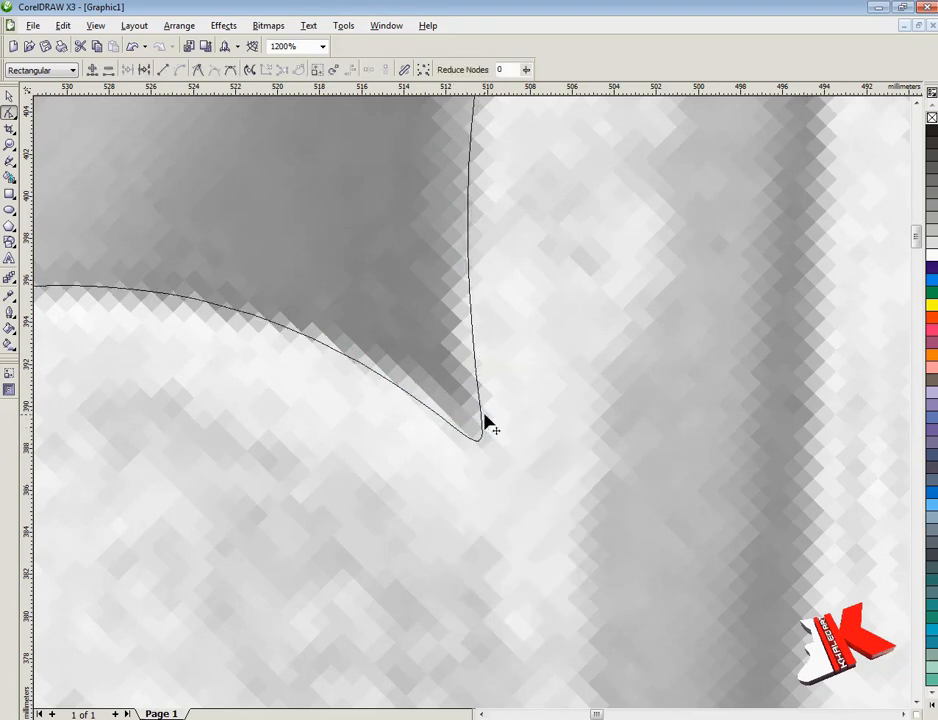
scroll(485, 430, down, 2)
Step: Refine the central lobe's curve near its tip and reshape the slot's lower end to match the relief
scroll(477, 412, up, 1)
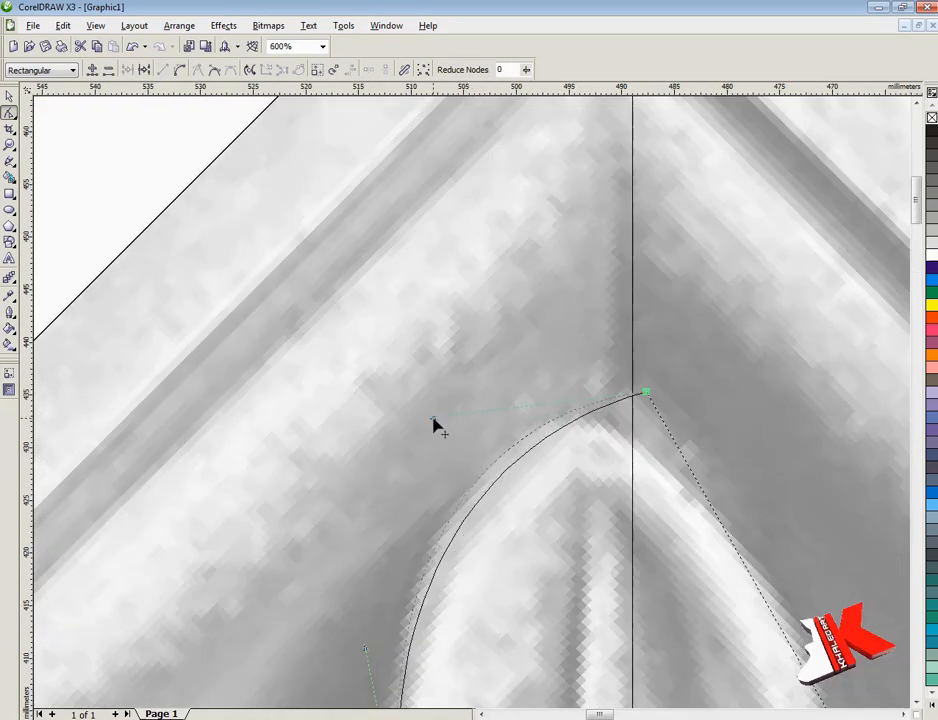
scroll(408, 372, down, 2)
scroll(314, 525, up, 1)
click(447, 447)
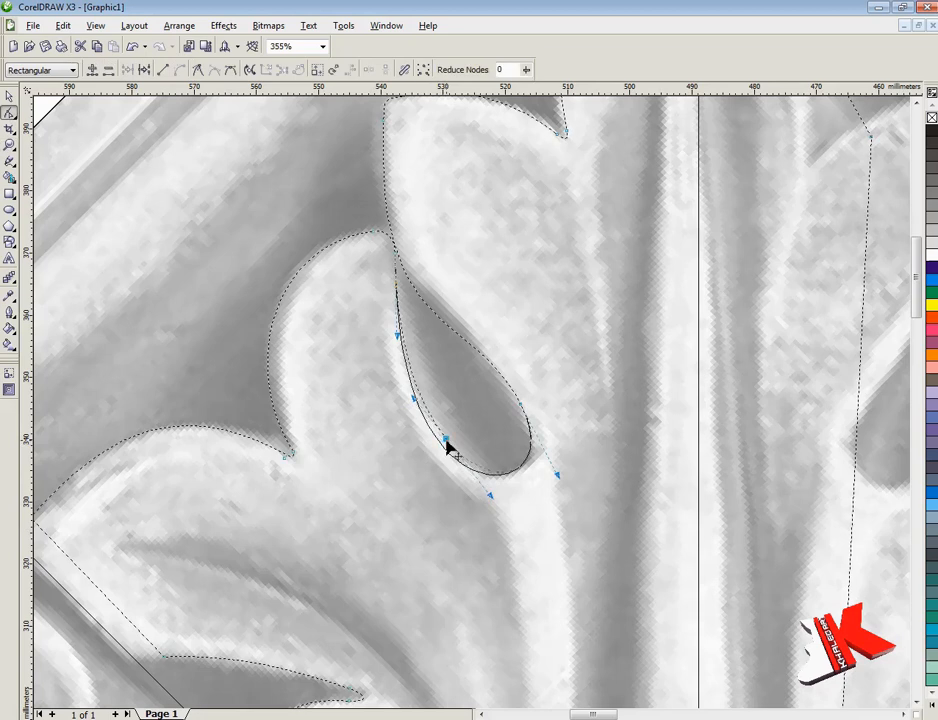
scroll(522, 418, up, 2)
scroll(475, 410, down, 3)
scroll(419, 503, up, 2)
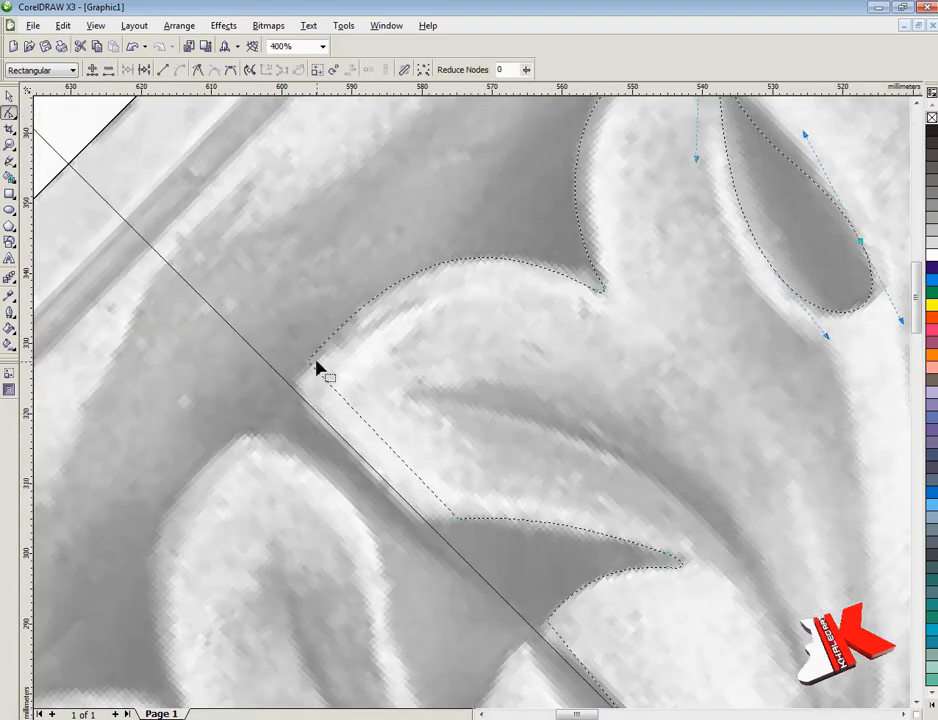
Step: Round both corners of the lower lobe's edge beside the diagonal line and bend that edge slightly
right_click(443, 514)
click(459, 523)
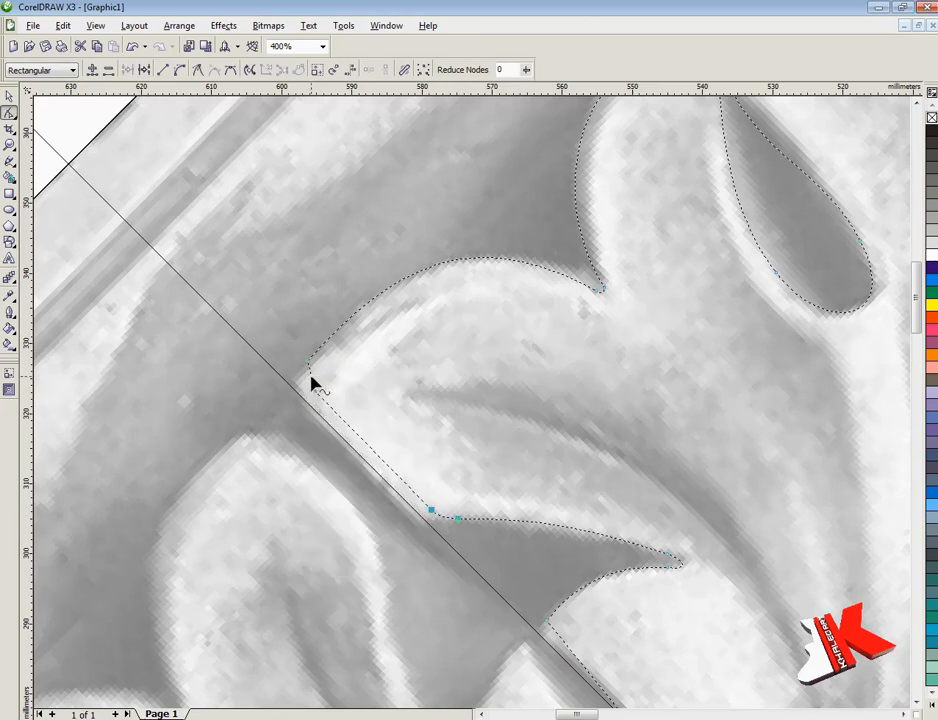
click(331, 396)
drag(283, 314, 480, 588)
right_click(431, 514)
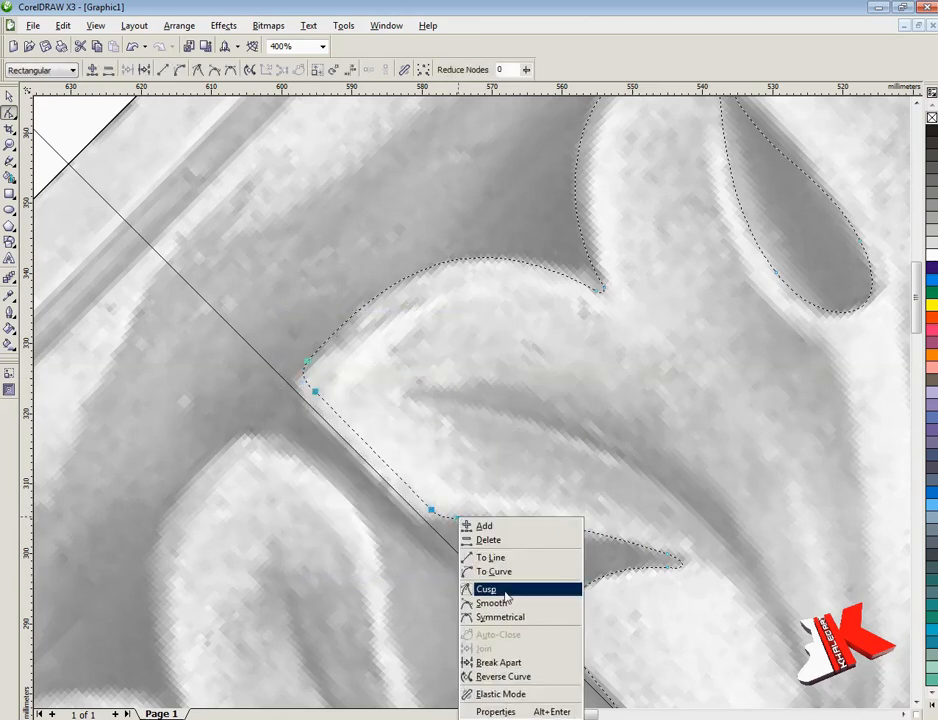
click(503, 592)
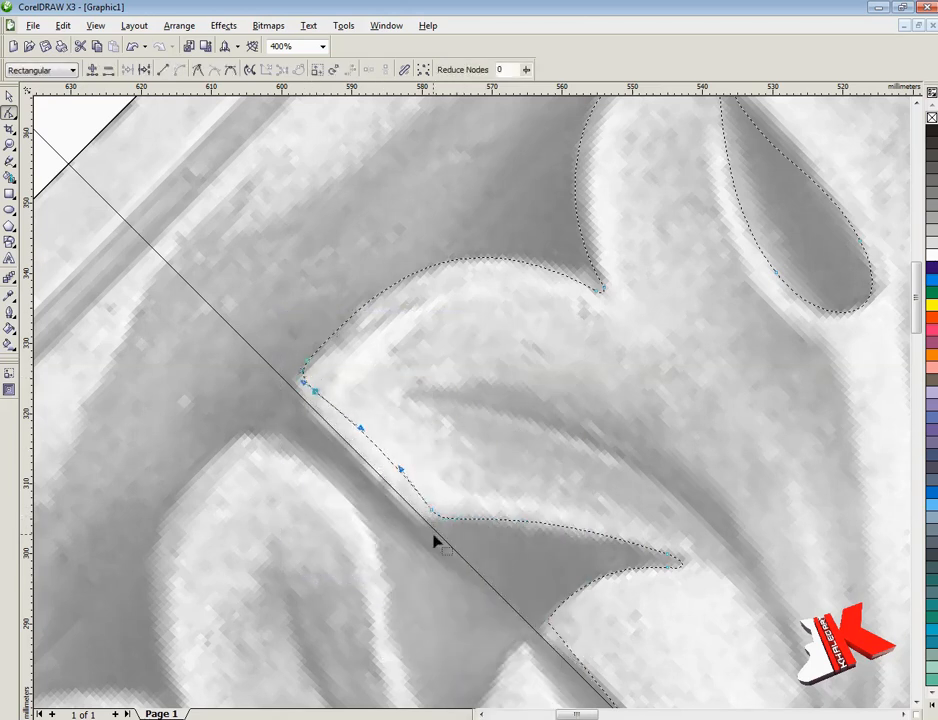
Step: Curve the outline around the round hollow and round the tip of the small lobe above it
scroll(479, 469, up, 1)
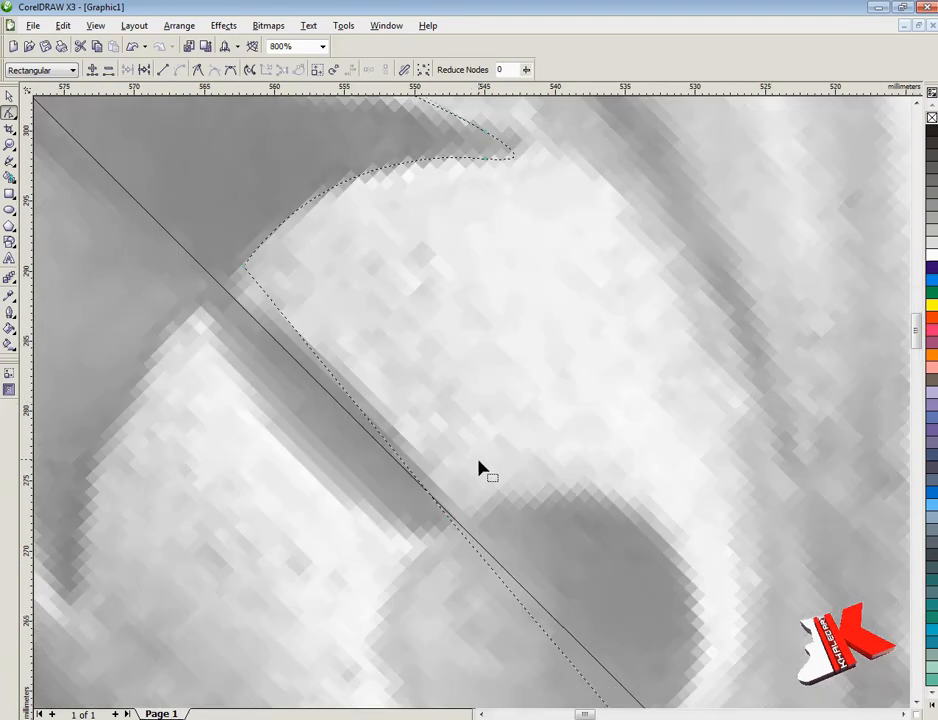
scroll(490, 438, down, 2)
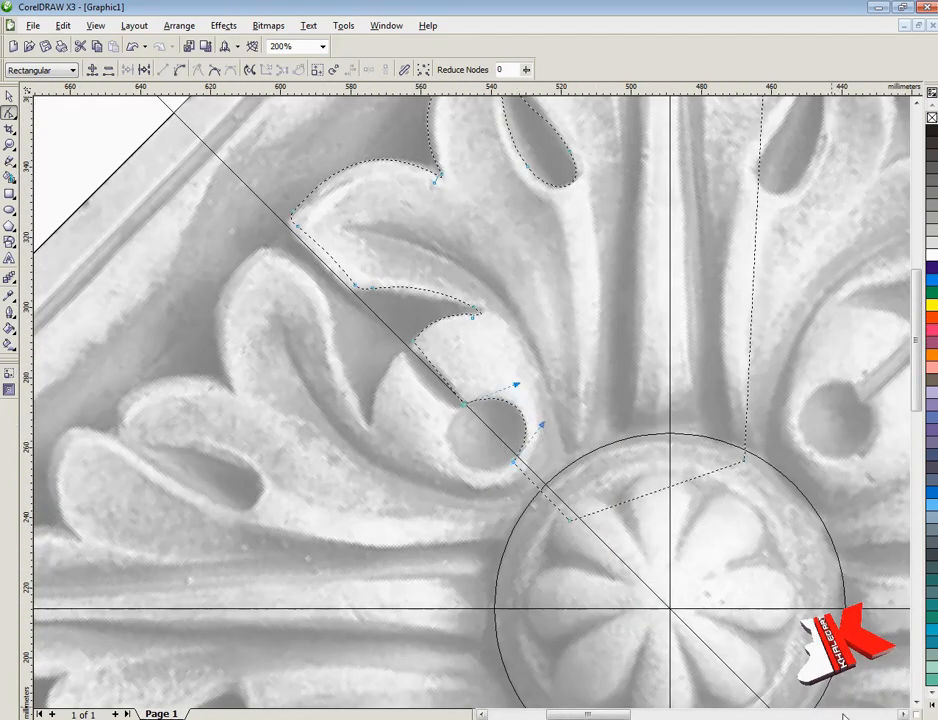
scroll(440, 345, up, 2)
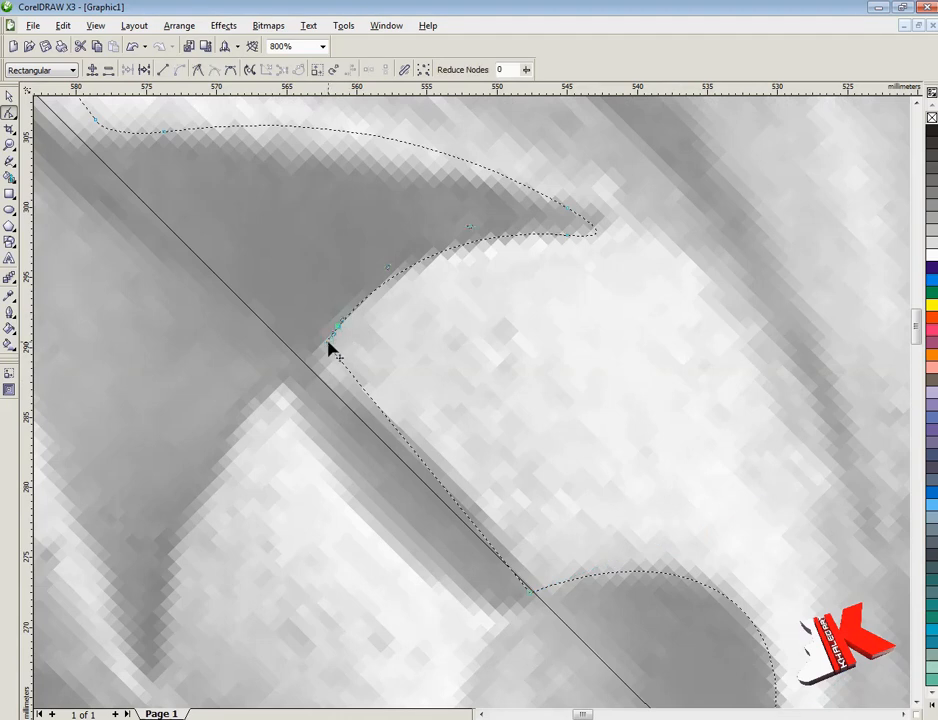
right_click(330, 350)
click(392, 444)
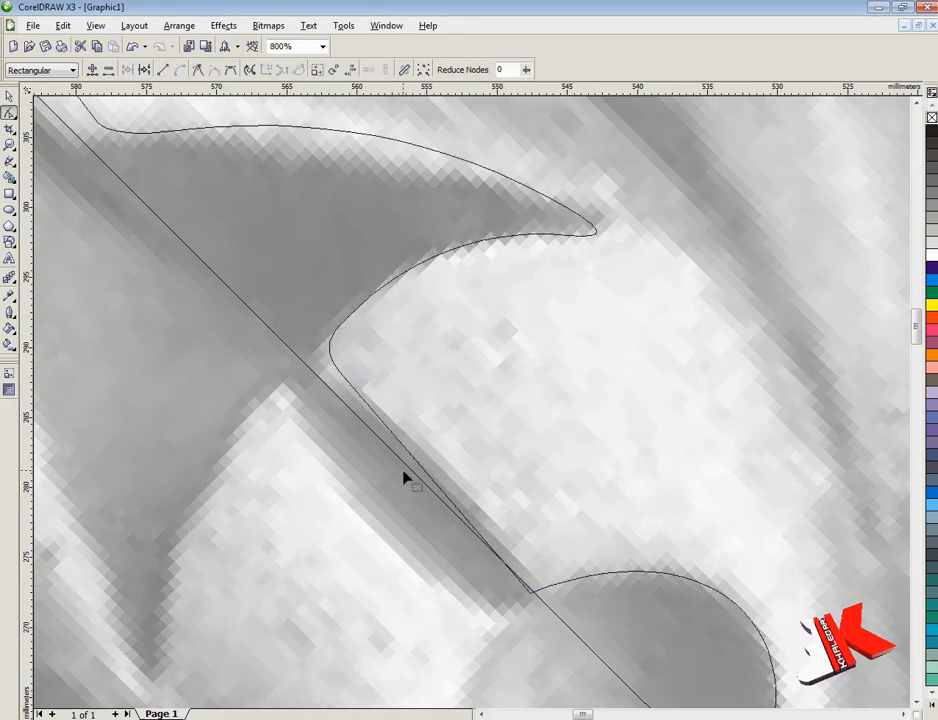
Step: Bend the small lobe's edge facing the diagonal, move its end node off that line, and round the corner into the hollow
right_click(425, 478)
click(462, 522)
drag(530, 597, 550, 580)
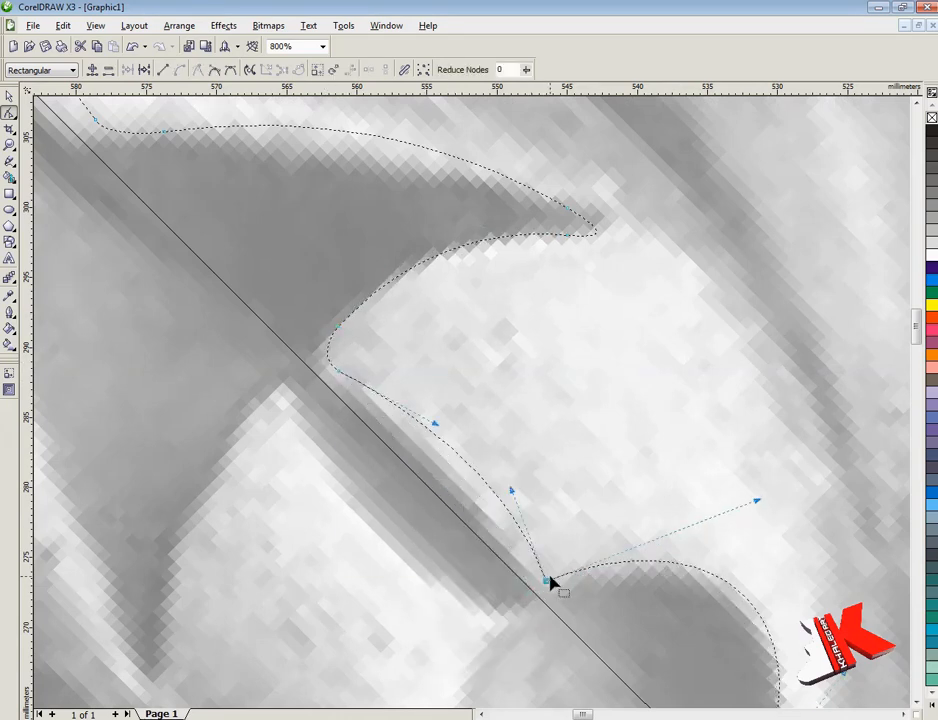
scroll(555, 597, up, 2)
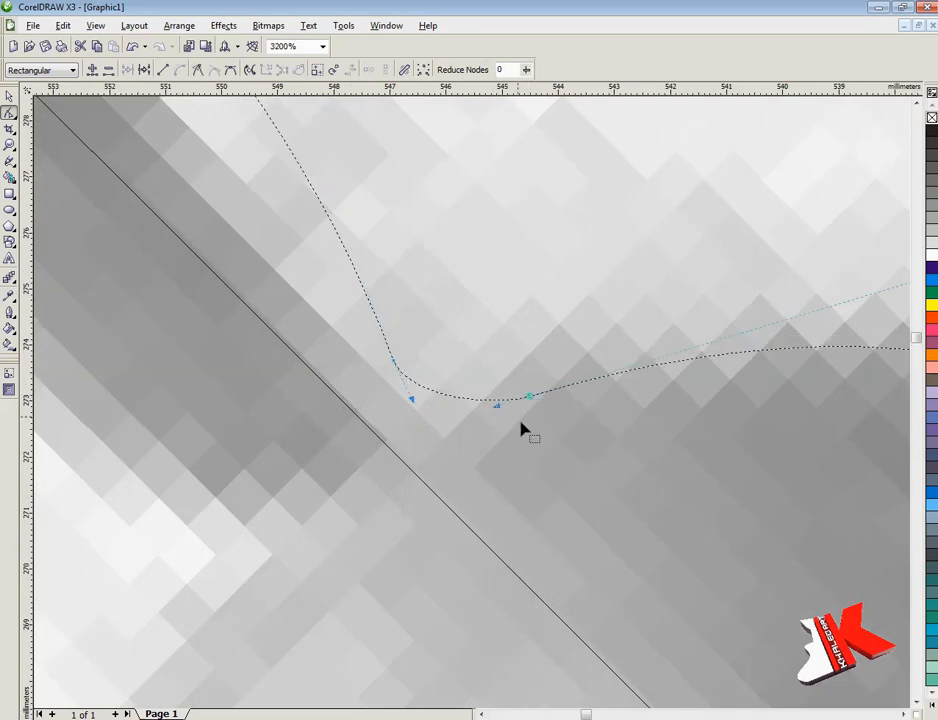
scroll(419, 402, down, 3)
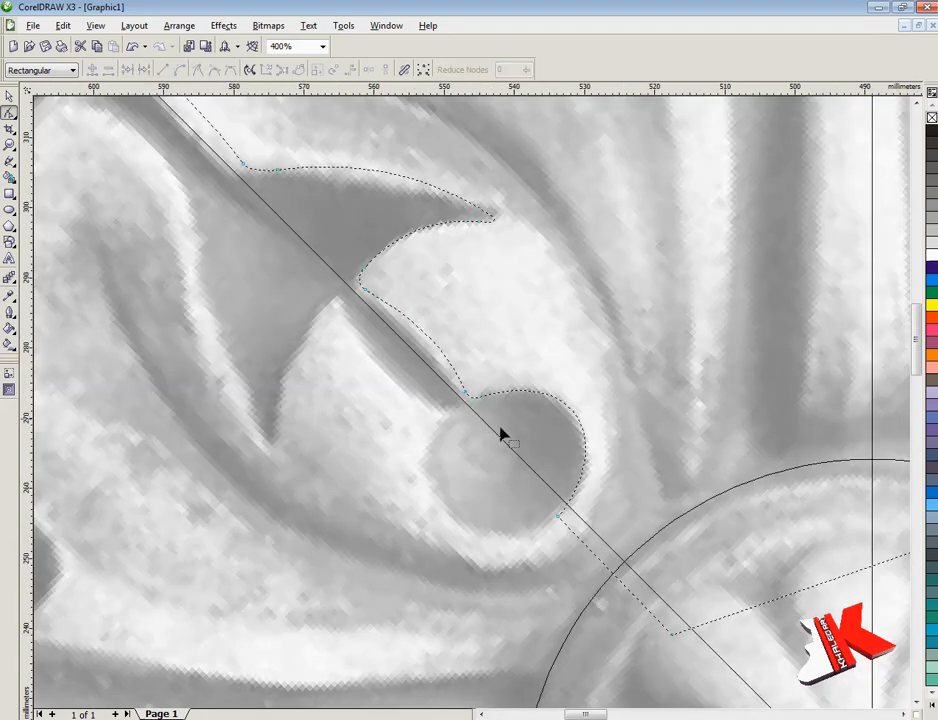
Step: Adjust the arc around the round hollow from its lower end node
scroll(502, 433, up, 1)
click(335, 412)
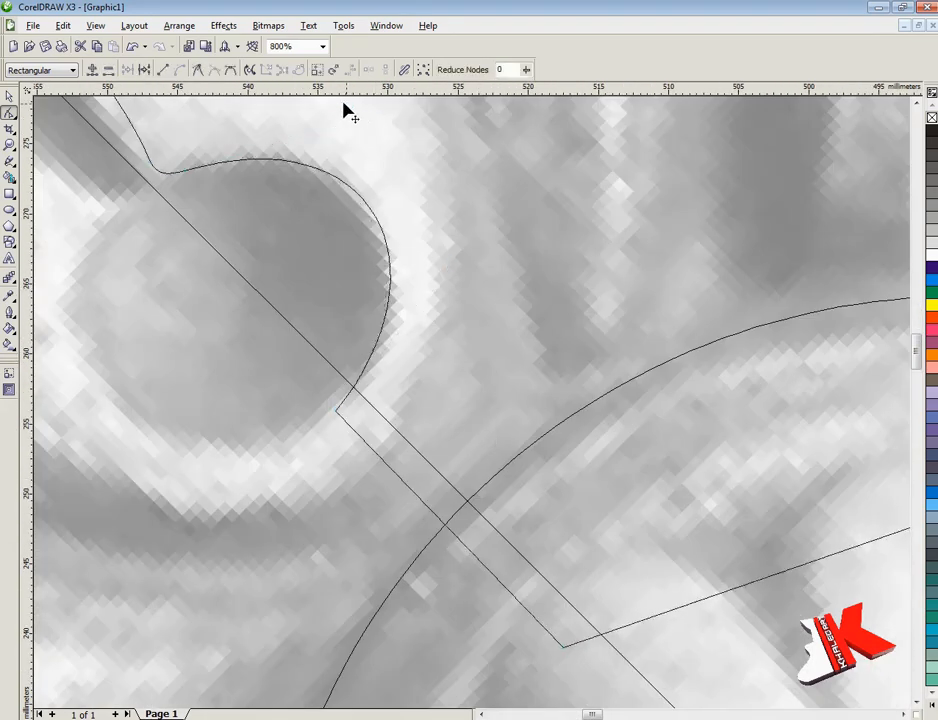
drag(343, 105, 337, 190)
Step: Convert the outline's bottom segment to a curve, bend it into an arc inside the central circle, and reposition its end nodes
click(9, 145)
scroll(380, 275, down, 2)
drag(417, 308, 748, 603)
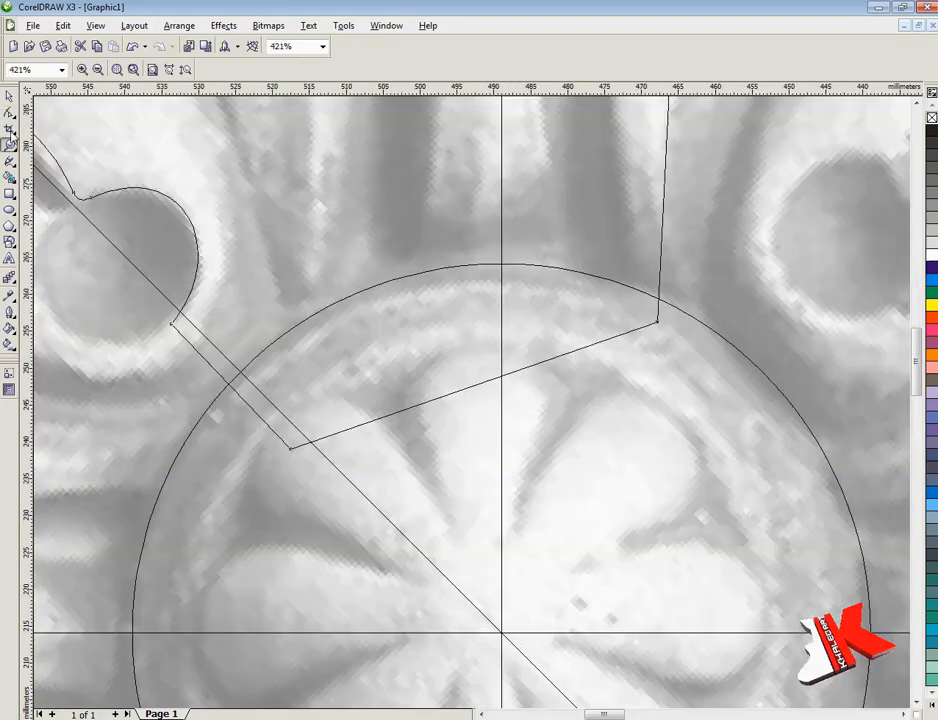
click(9, 113)
click(438, 425)
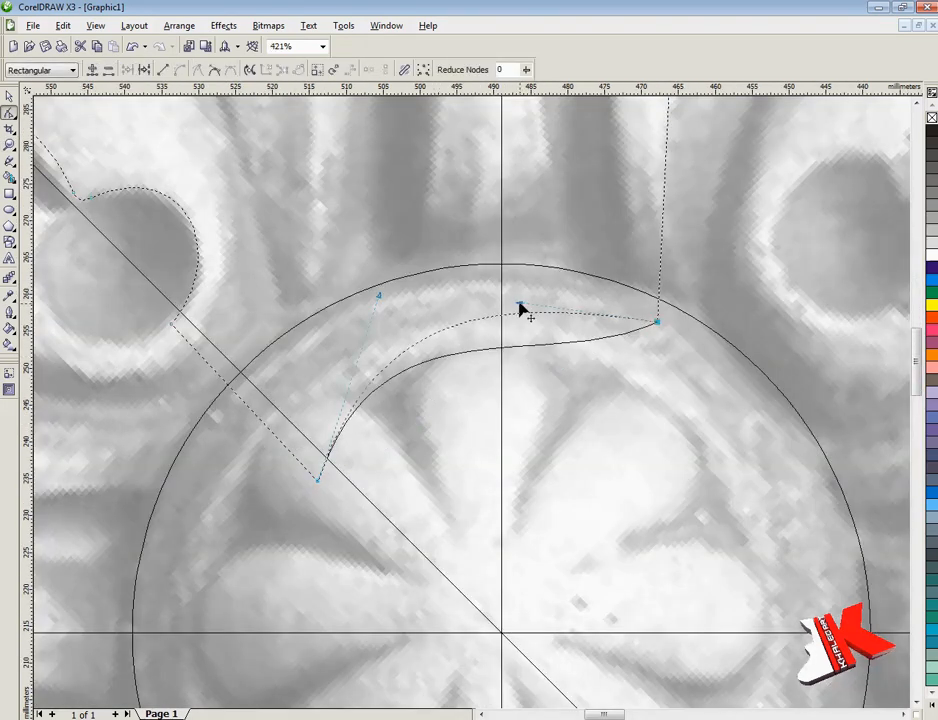
drag(520, 303, 519, 300)
drag(657, 321, 678, 361)
Step: Draw a rectangle about 90 by 224 mm over the relief, to the right of the vertical symmetry line
click(9, 145)
scroll(500, 416, down, 3)
drag(302, 193, 600, 468)
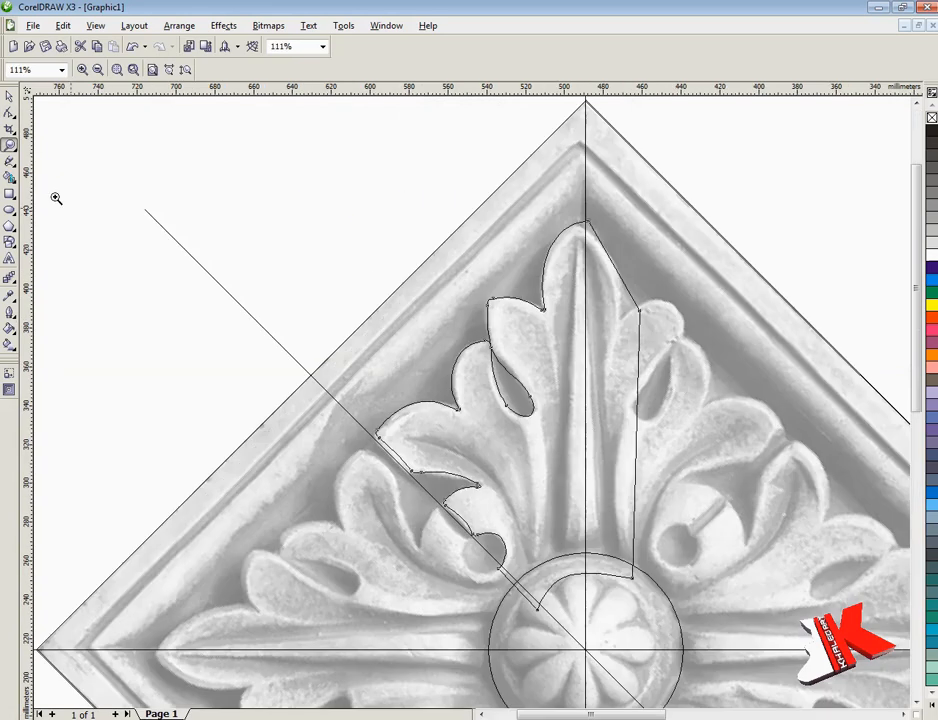
key(F6)
drag(694, 565, 869, 129)
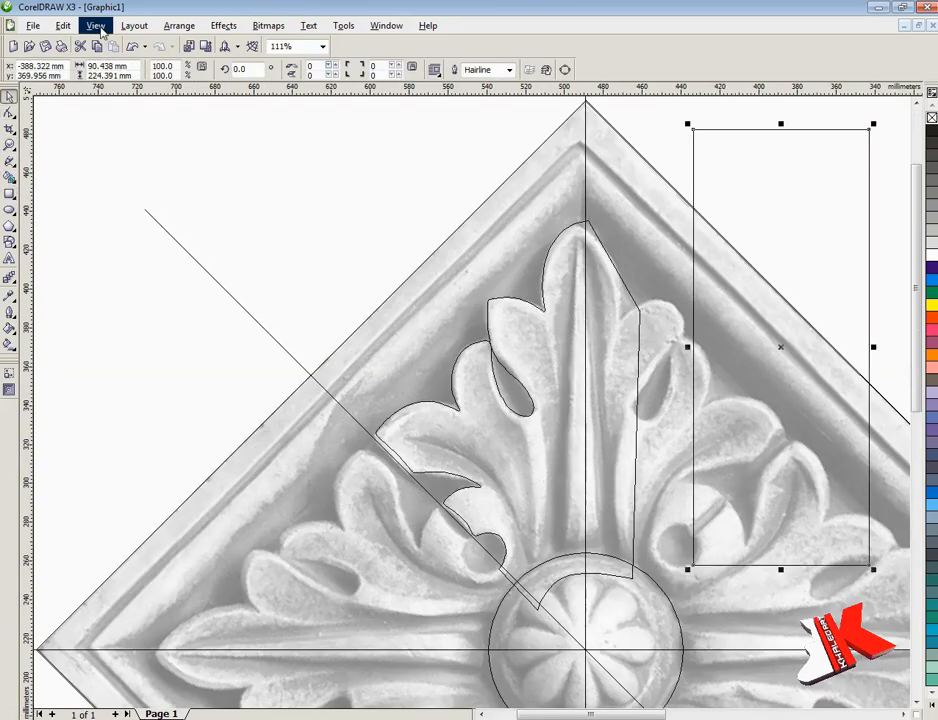
Step: Align the rectangle's left side with the vertical symmetry line and stretch it past the full height of the ornament
click(100, 30)
click(127, 277)
scroll(632, 167, up, 3)
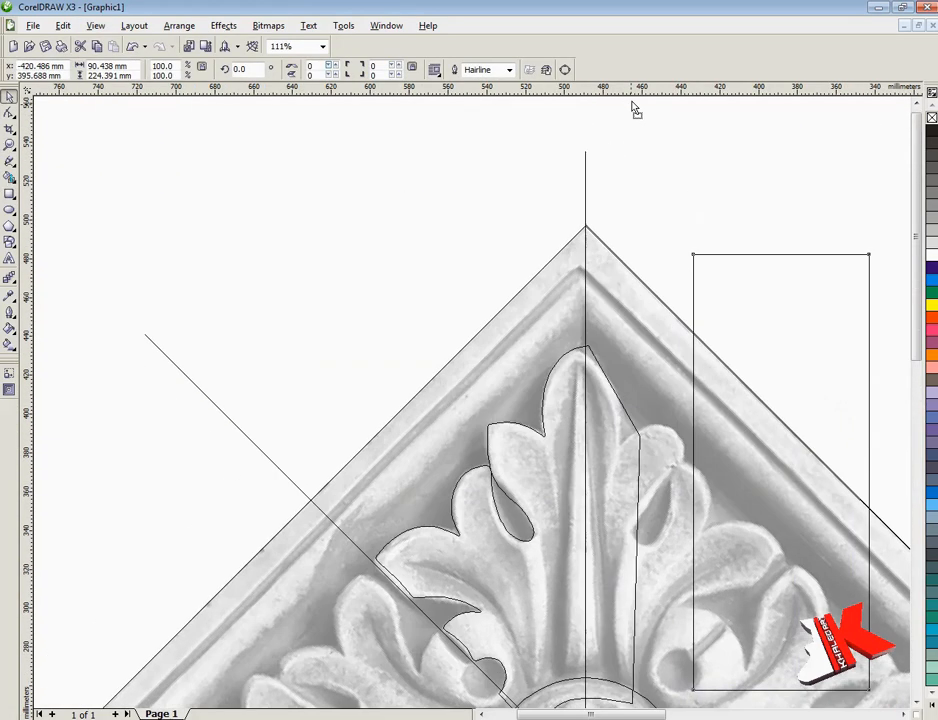
scroll(467, 470, down, 3)
drag(480, 444, 480, 668)
Step: Trim the leaf outline with the rectangle along the vertical symmetry line and remove the rectangle
scroll(443, 414, up, 4)
shift+click(546, 367)
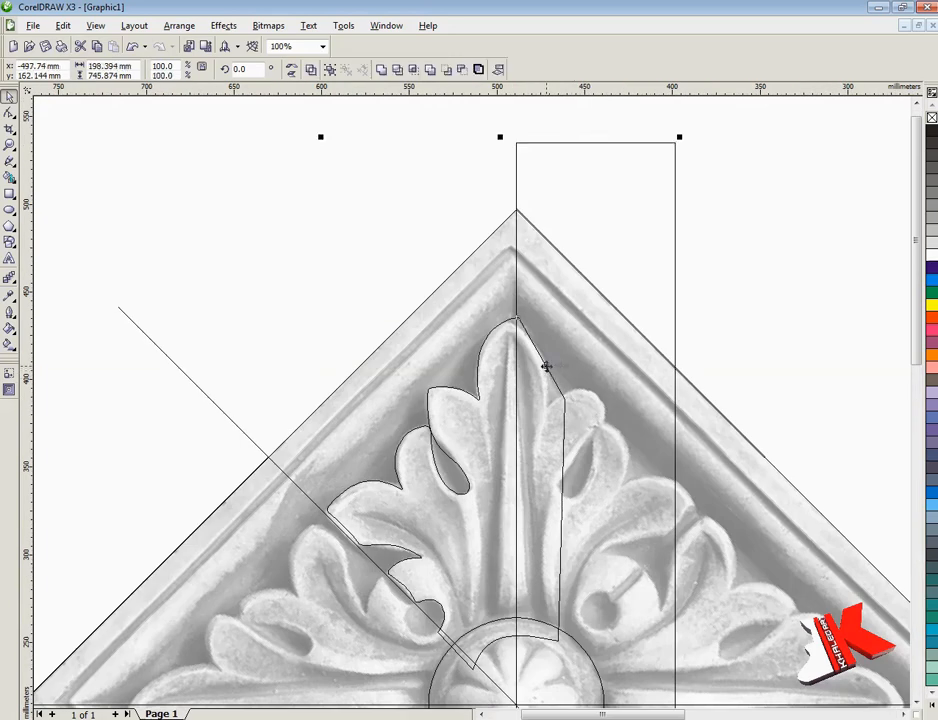
click(399, 70)
scroll(471, 413, down, 3)
scroll(440, 383, up, 2)
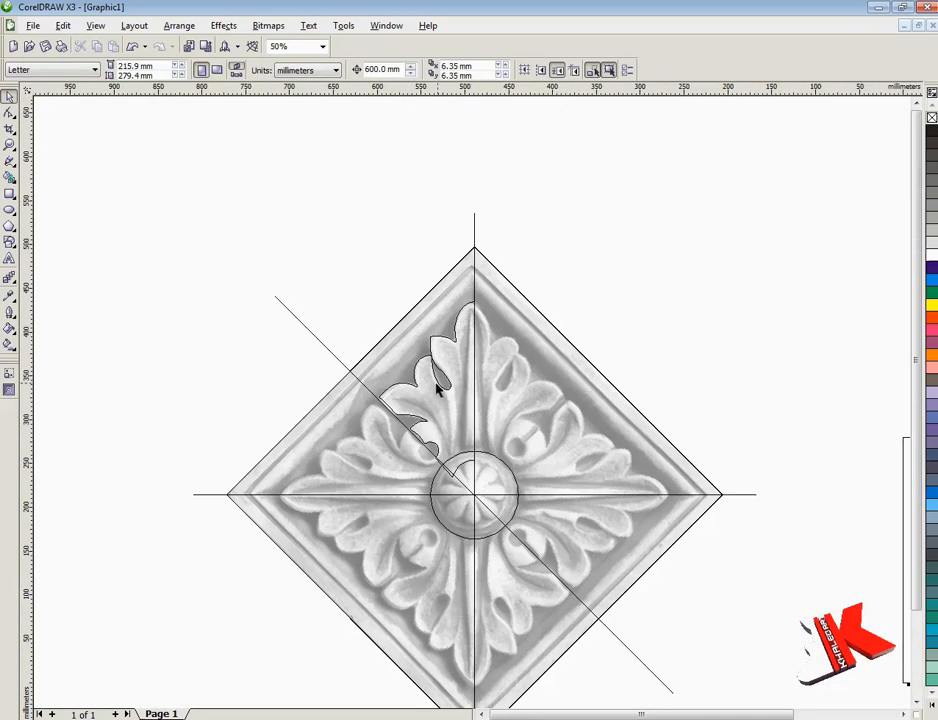
Step: Move the trimmed half-leaf outline about 600 mm left of the relief image and inspect its lobe edges close up
drag(440, 383, 350, 225)
click(207, 282)
click(372, 295)
scroll(508, 297, down, 3)
click(255, 391)
mouse_move(508, 297)
mouse_down()
mouse_move(387, 425)
mouse_move(408, 457)
mouse_up()
key(z)
scroll(308, 276, up, 5)
scroll(507, 429, down, 5)
scroll(346, 453, up, 4)
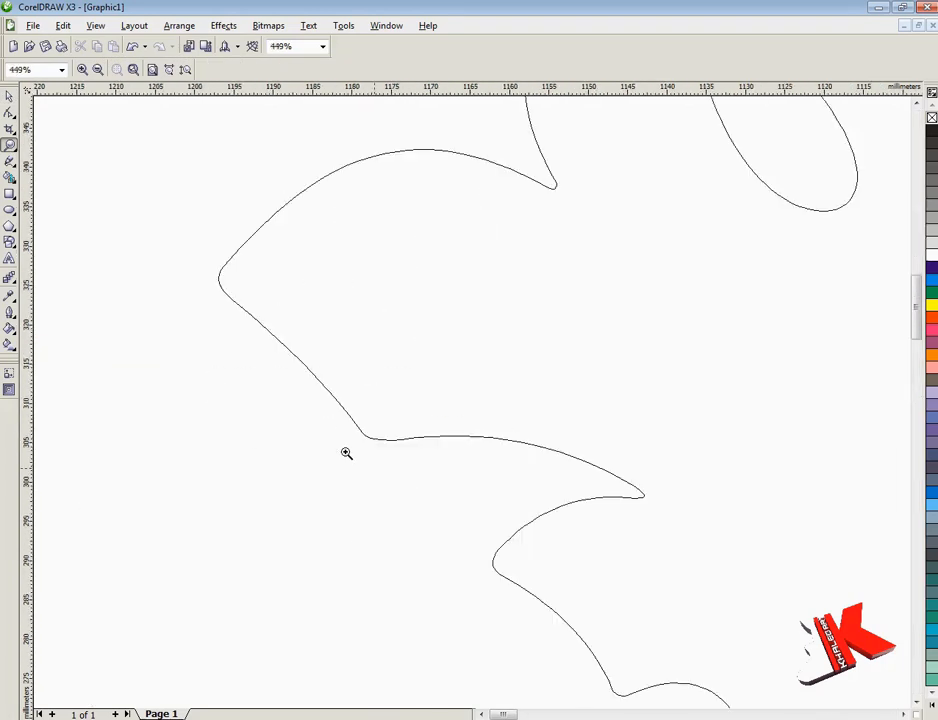
Step: Bend the lower lobe's diagonal edge into a stronger curve and return the half-leaf outline to its place on the relief
click(306, 357)
click(95, 25)
click(130, 262)
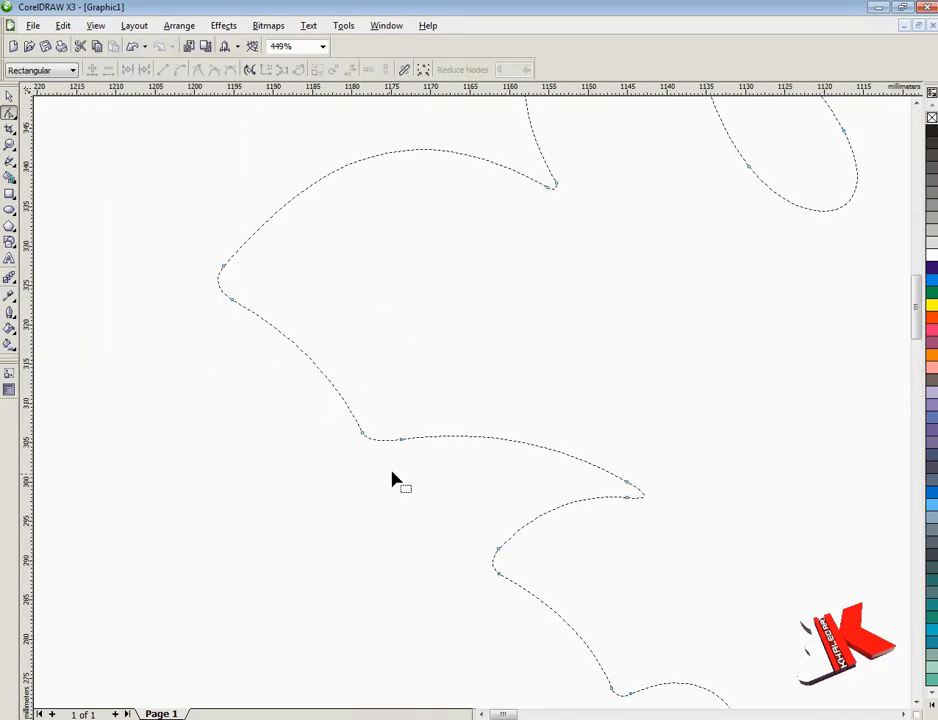
scroll(497, 627, down, 5)
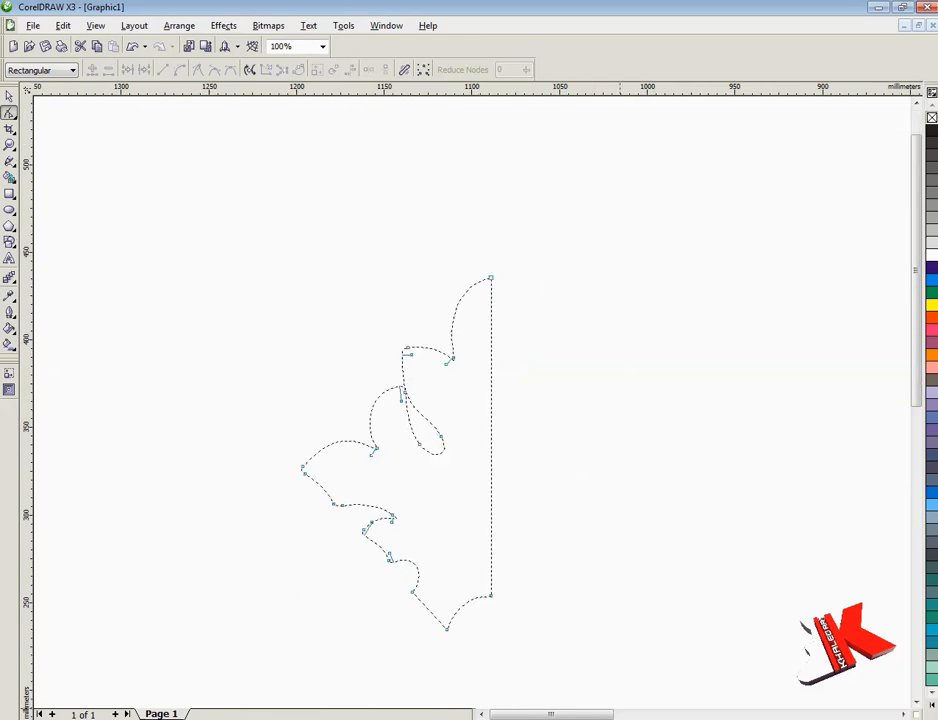
key(space)
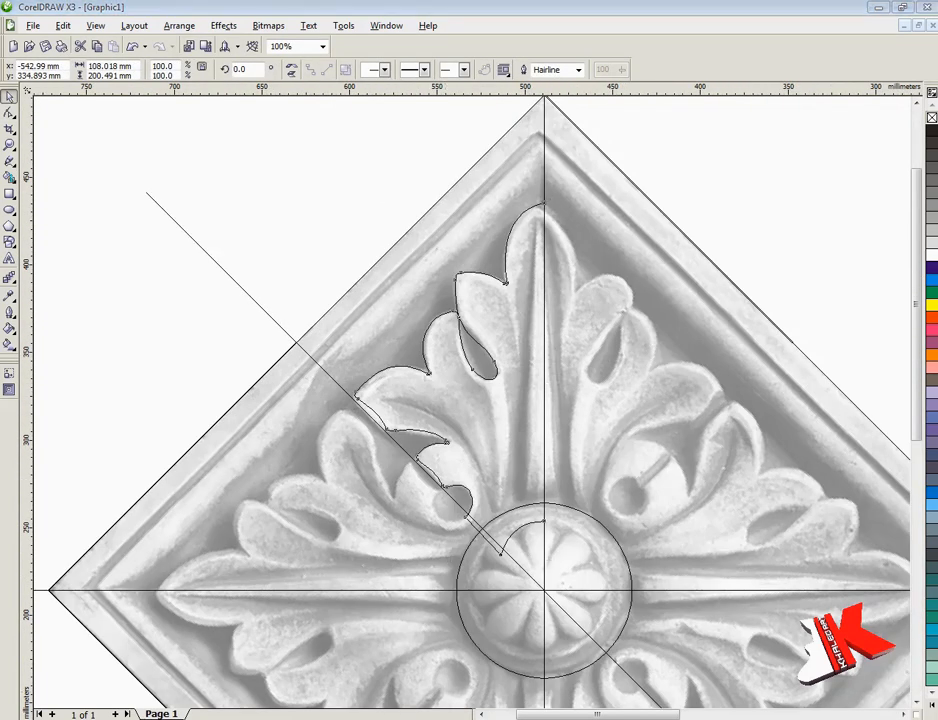
click(12, 148)
click(40, 158)
drag(480, 182, 617, 349)
right_click(341, 444)
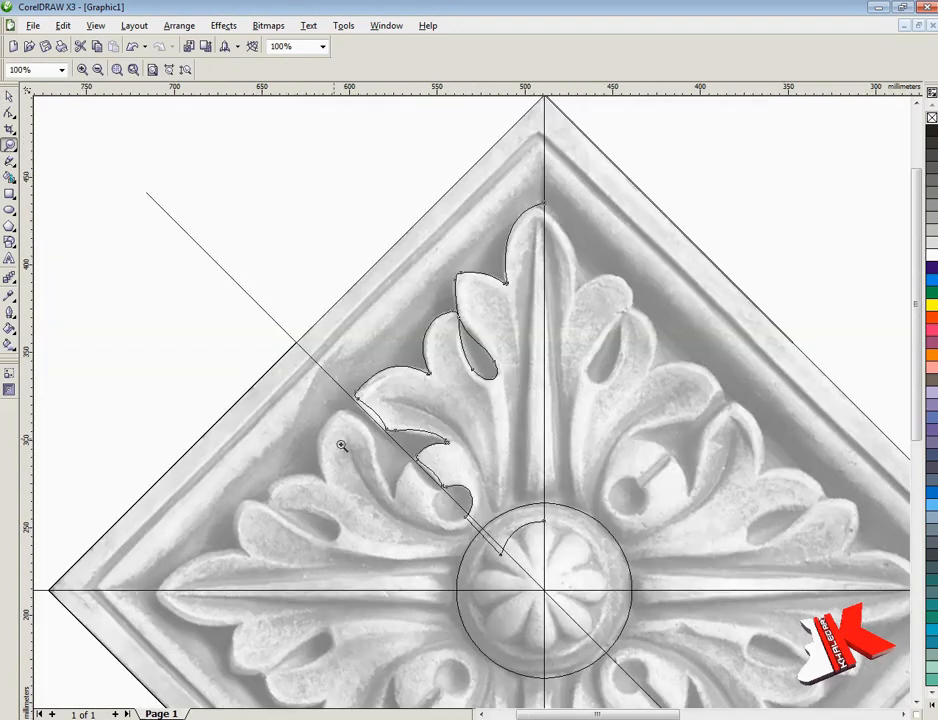
Step: Select the half-leaf outline together with the diamond frame and place a copy of both in the empty area at upper left
right_click(396, 394)
click(9, 97)
click(451, 370)
scroll(451, 370, down, 1)
shift+click(452, 389)
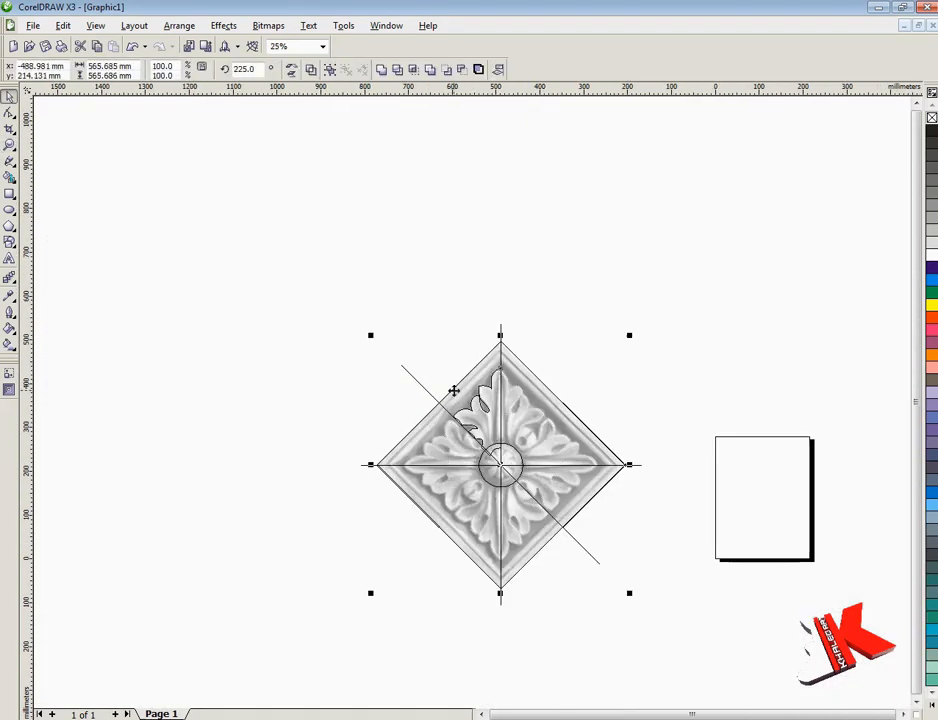
drag(452, 389, 197, 256)
Step: Rotate the copied half-leaf and frame 90° counterclockwise and mirror a duplicate vertically to complete the leaf
click(264, 286)
drag(362, 189, 110, 185)
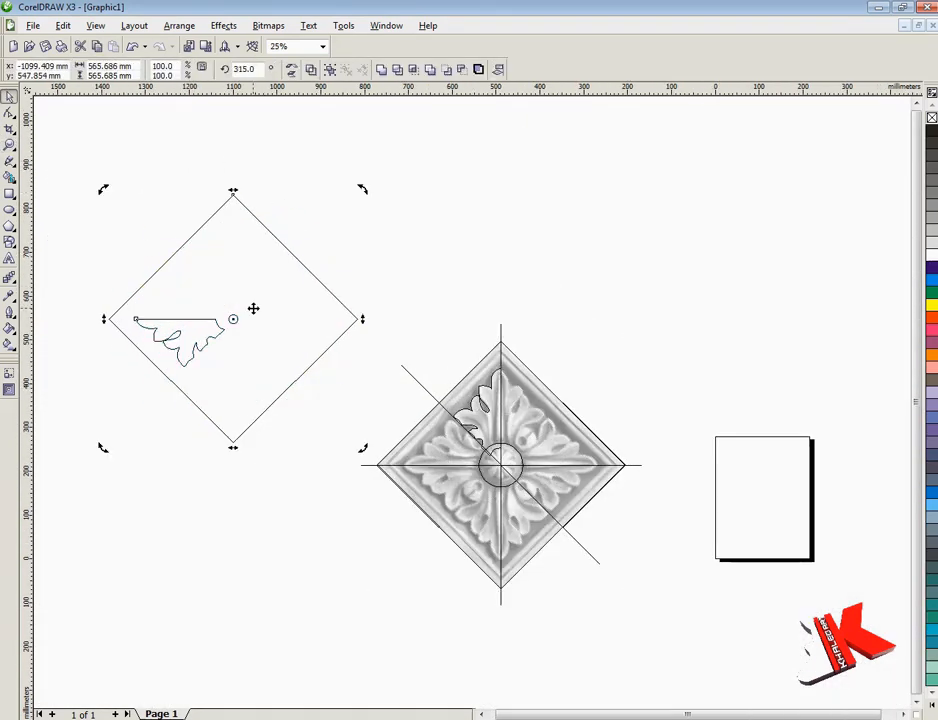
drag(234, 449, 232, 212)
click(264, 350)
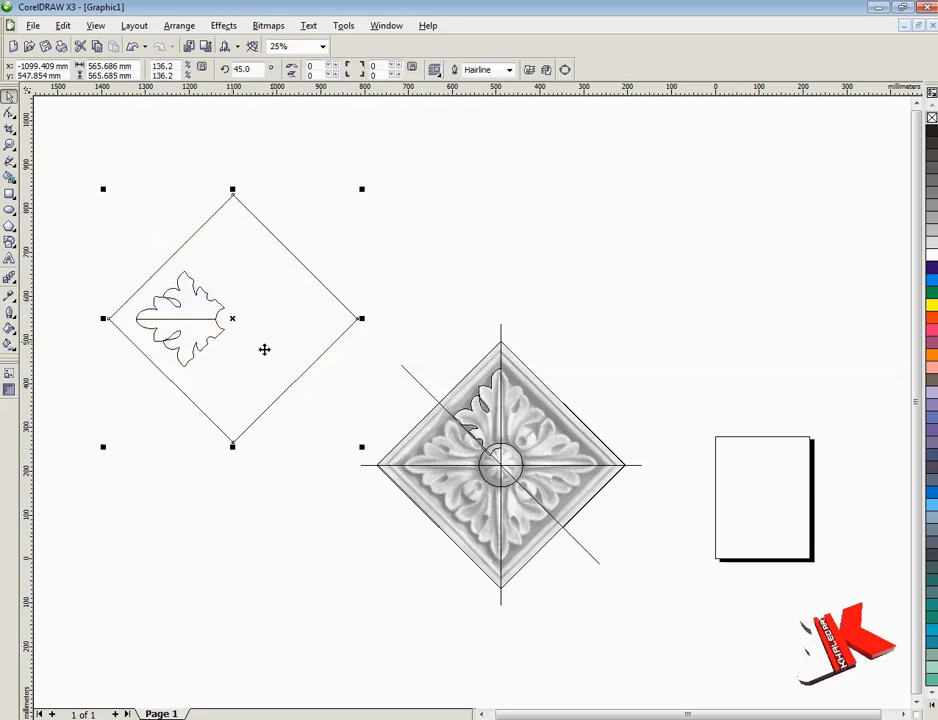
Step: Delete the copy's mirrored lower half-leaf and place the remaining half-leaf and diamond onto the relief's frame
shift+click(190, 342)
key(Delete)
drag(67, 165, 384, 466)
click(95, 25)
click(126, 94)
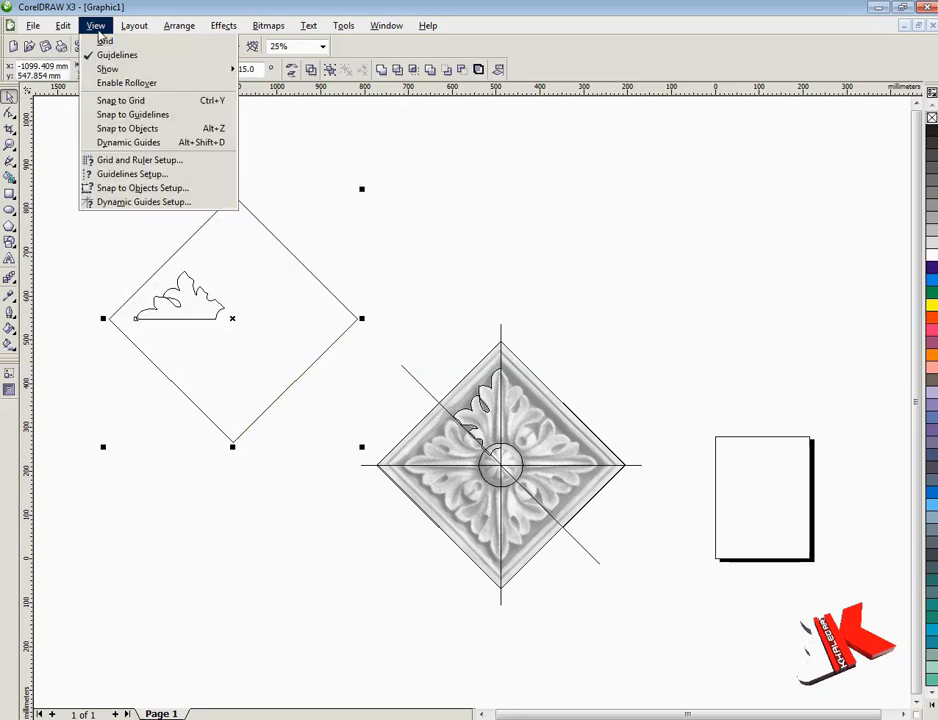
click(480, 253)
drag(60, 173, 382, 463)
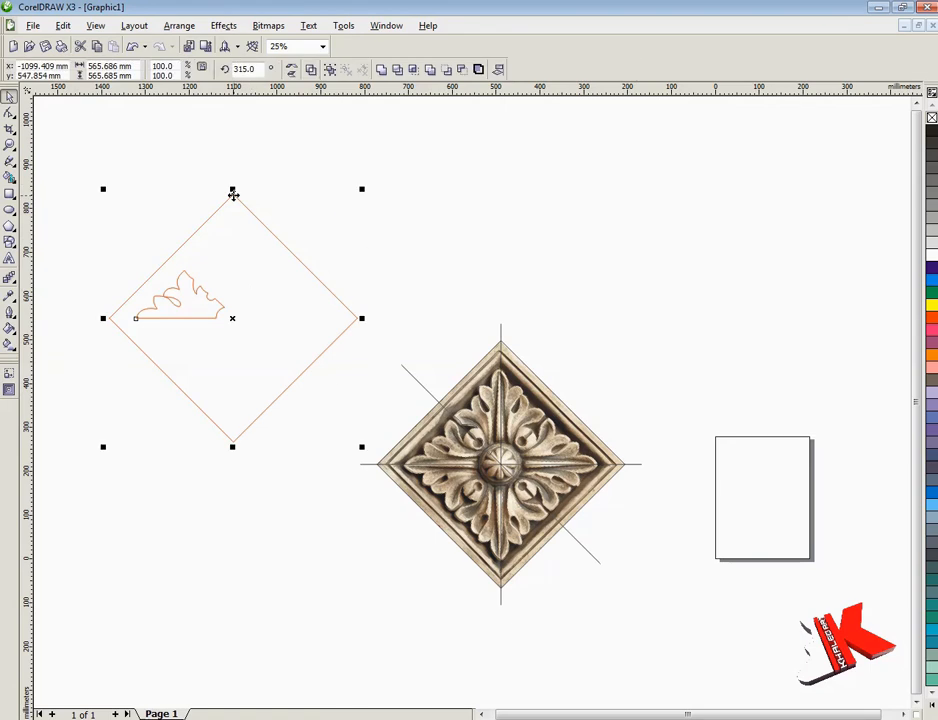
drag(233, 195, 502, 342)
Step: Move the outlines on the relief 600 mm left and compare how the two half-leaves meet along the diagonal line
click(95, 25)
click(150, 277)
click(318, 323)
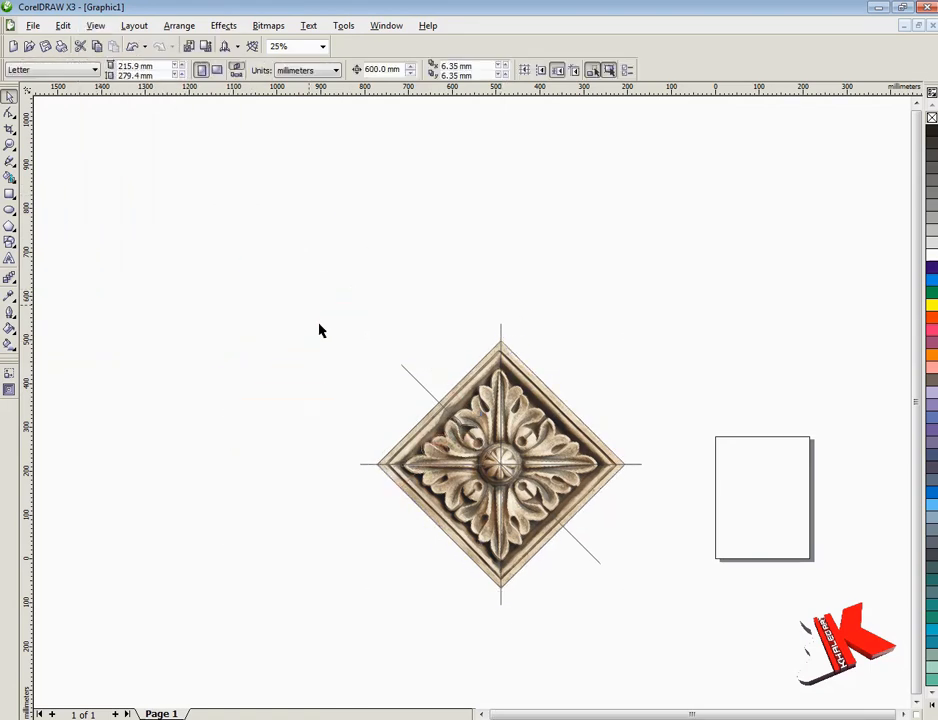
drag(283, 290, 682, 606)
key(Left)
scroll(198, 419, up, 3)
scroll(295, 452, down, 1)
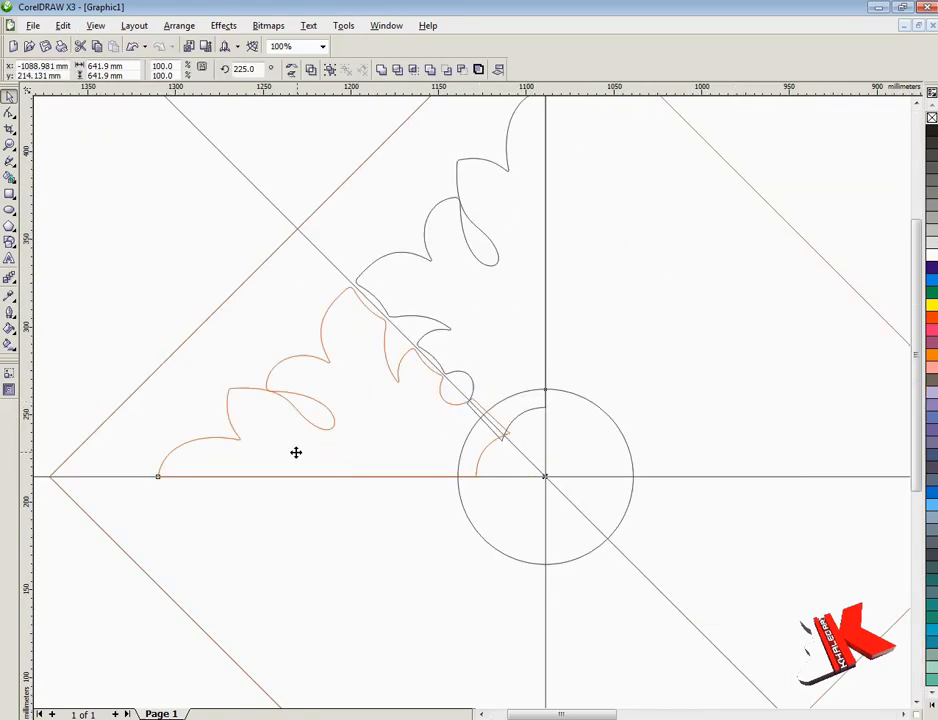
scroll(470, 398, up, 1)
scroll(471, 398, down, 2)
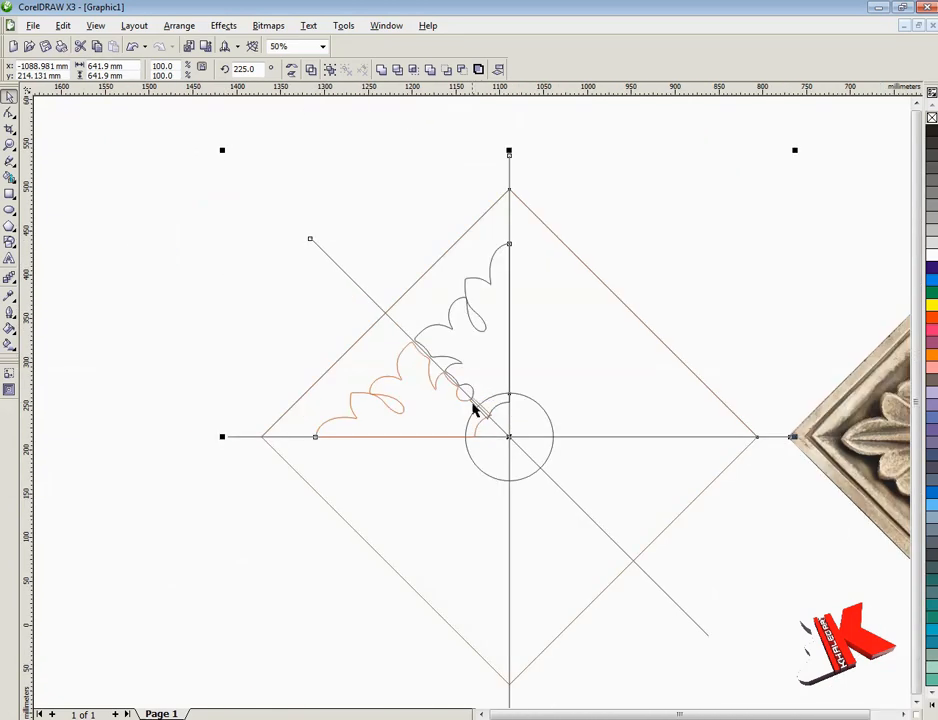
scroll(473, 408, down, 1)
Step: Undo the outlines' move and delete the rotated half-leaf copy placed on the relief
click(392, 174)
click(131, 48)
click(131, 48)
click(131, 48)
key(Delete)
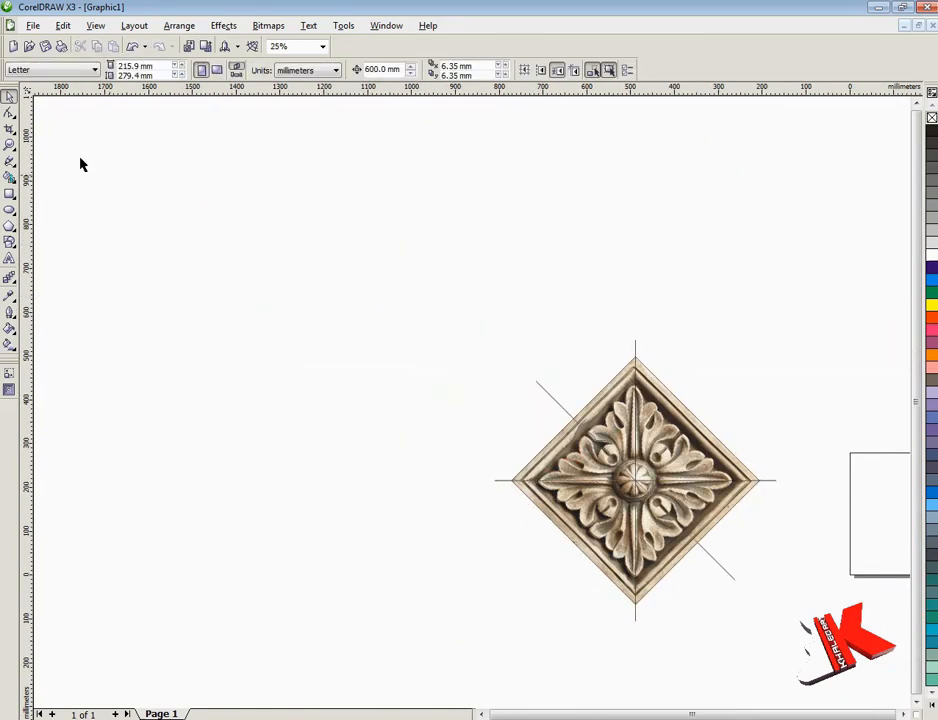
Step: Return to the pale wireframe display and draw a closed four-sided outline about 169 mm tall around the upper leaf's central vein
click(96, 26)
click(147, 56)
key(z)
drag(555, 377, 708, 484)
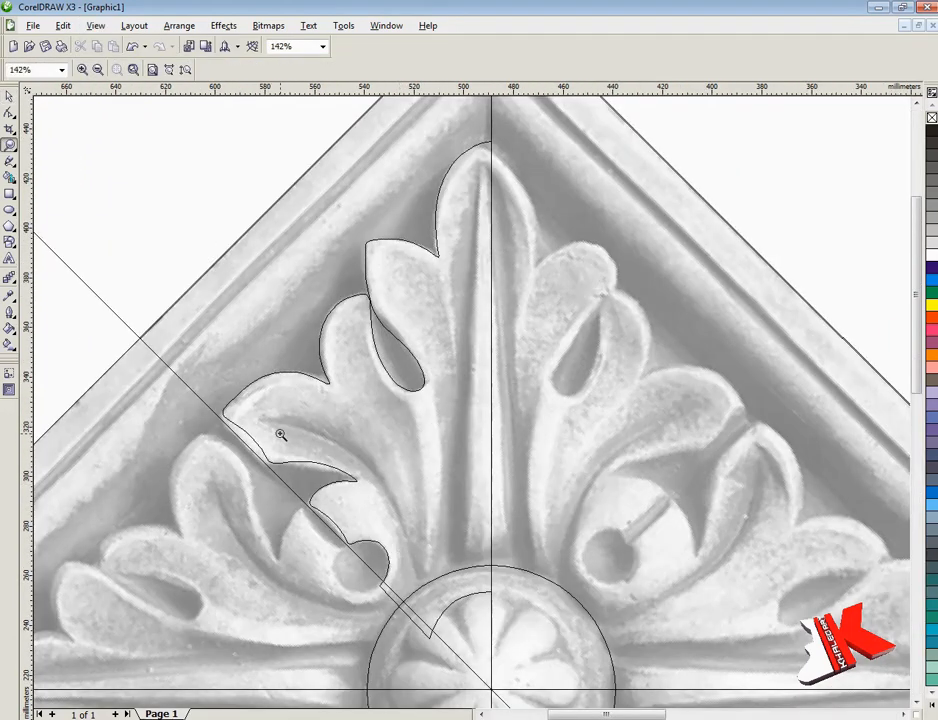
key(F5)
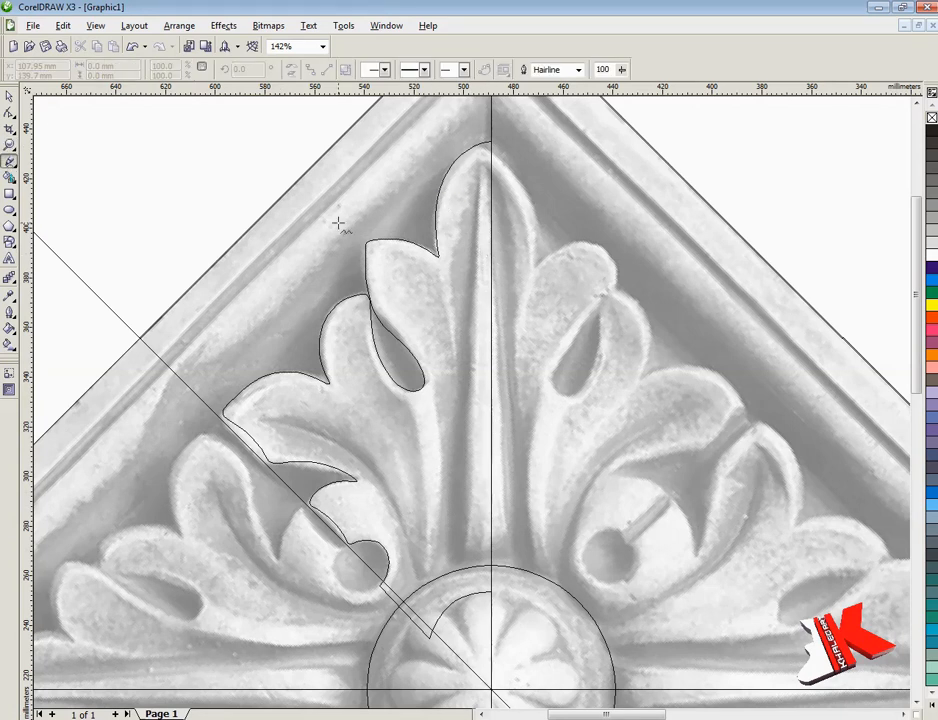
double_click(481, 180)
double_click(461, 588)
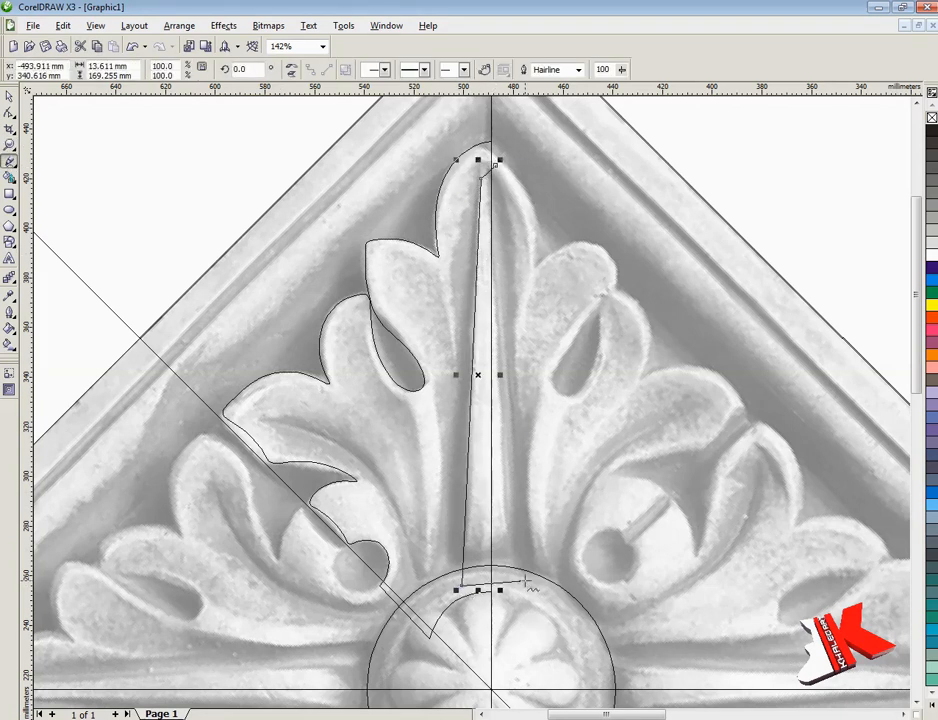
double_click(524, 582)
click(495, 165)
Step: Curve the short top edge of the vein outline and adjust its nodes to form a narrow rounded tip
click(9, 146)
drag(430, 131, 577, 248)
click(9, 113)
click(377, 325)
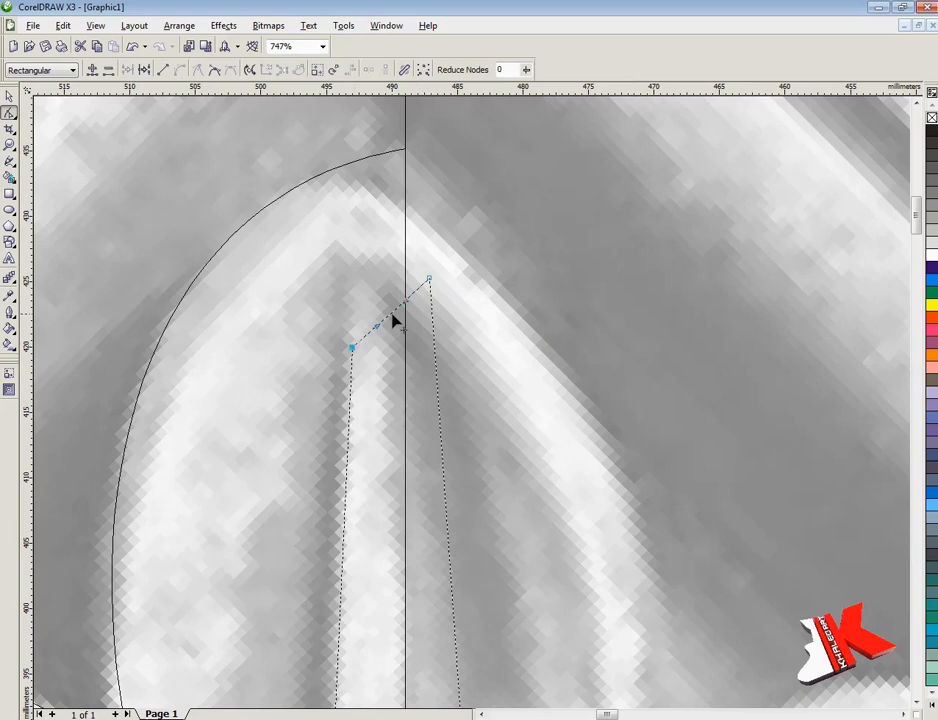
drag(354, 346, 363, 347)
right_click(363, 347)
click(384, 389)
scroll(400, 273, up, 1)
drag(435, 406, 436, 417)
Step: Draw a rectangle about 103 mm wide and 245 mm tall starting at the vertical centre line, covering the vein's right half
key(F3)
right_click(381, 327)
right_click(381, 327)
right_click(381, 327)
right_click(381, 327)
drag(370, 629, 626, 714)
right_click(376, 401)
right_click(376, 401)
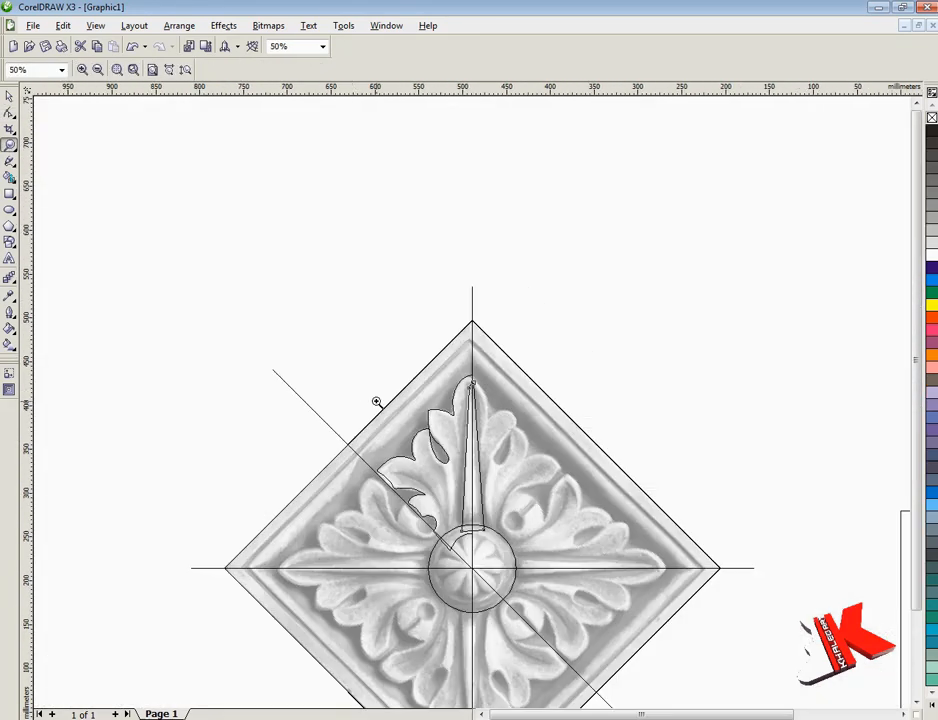
drag(656, 649, 652, 595)
key(F6)
drag(300, 634, 546, 102)
key(space)
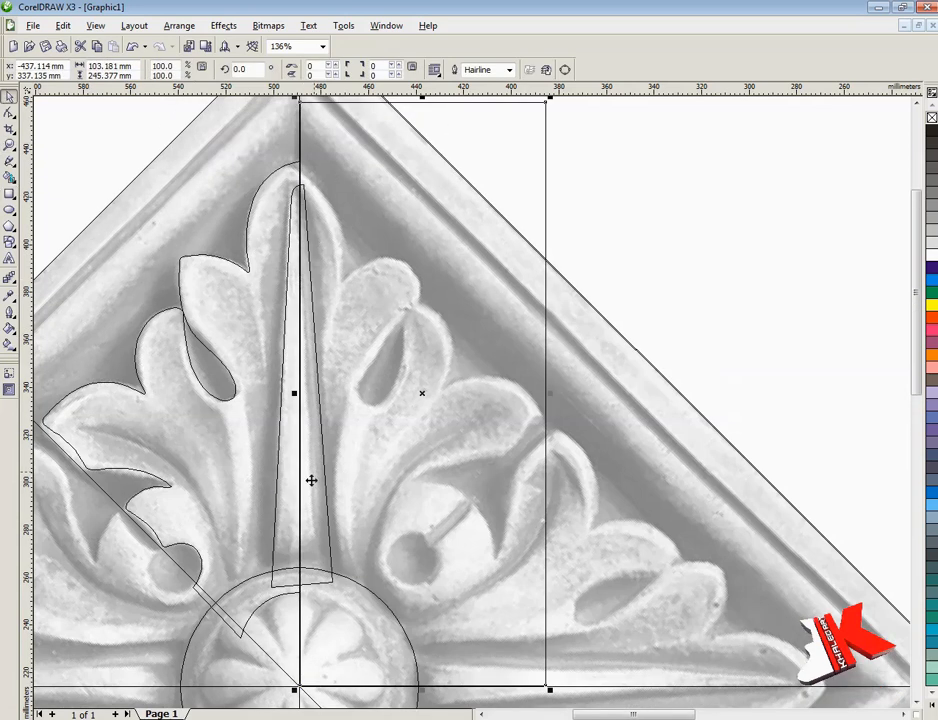
Step: Trim the vein outline with the rectangle along the vertical centre line and delete the rectangle
shift+click(314, 293)
click(400, 70)
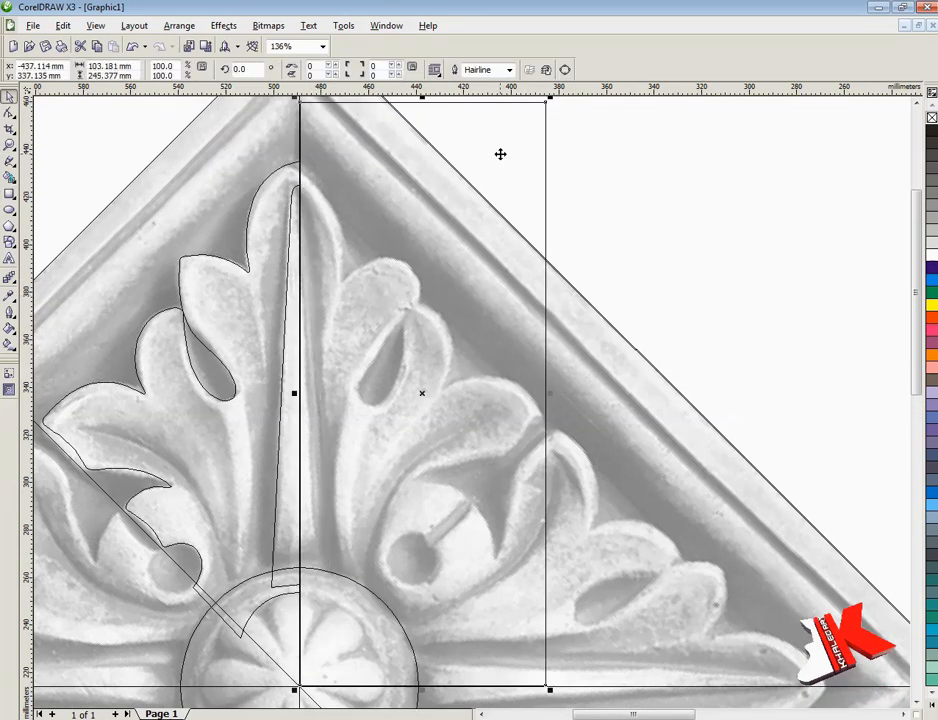
key(Delete)
Step: Move the half-leaf, half-vein and centre circle into the empty area at upper left and try mirroring the half-vein to the right
key(F3)
key(F3)
key(F3)
drag(378, 348, 484, 466)
drag(455, 417, 366, 318)
click(9, 145)
drag(336, 272, 427, 347)
click(9, 97)
click(200, 240)
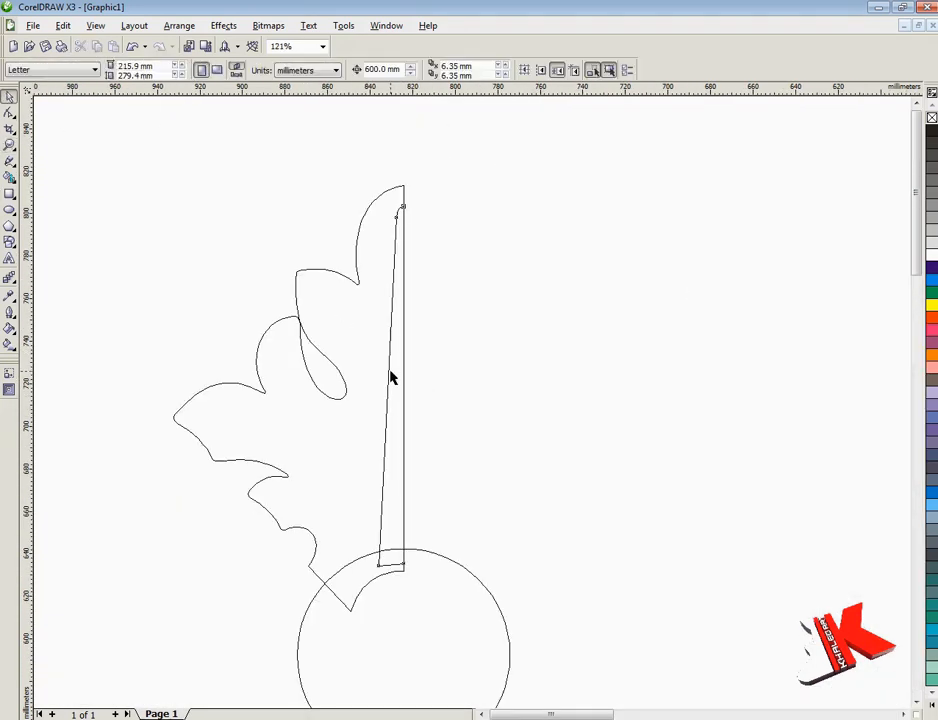
click(390, 377)
drag(373, 385, 450, 388)
Step: Undo the half-vein's mirroring and the move of the outlines
scroll(415, 374, down, 3)
click(9, 145)
drag(327, 306, 820, 684)
click(133, 48)
click(133, 48)
Step: Examine the half-vein's long edge and tip close up against the relief and the vertical centre line
drag(385, 340, 625, 515)
drag(330, 415, 580, 585)
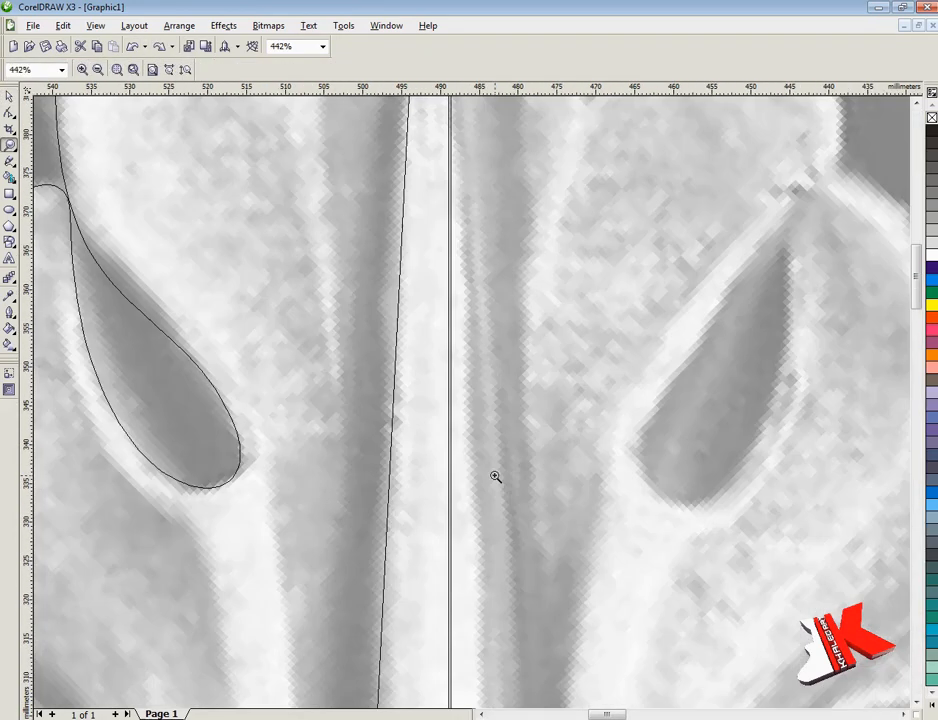
right_click(397, 398)
click(425, 448)
scroll(383, 402, down, 3)
key(z)
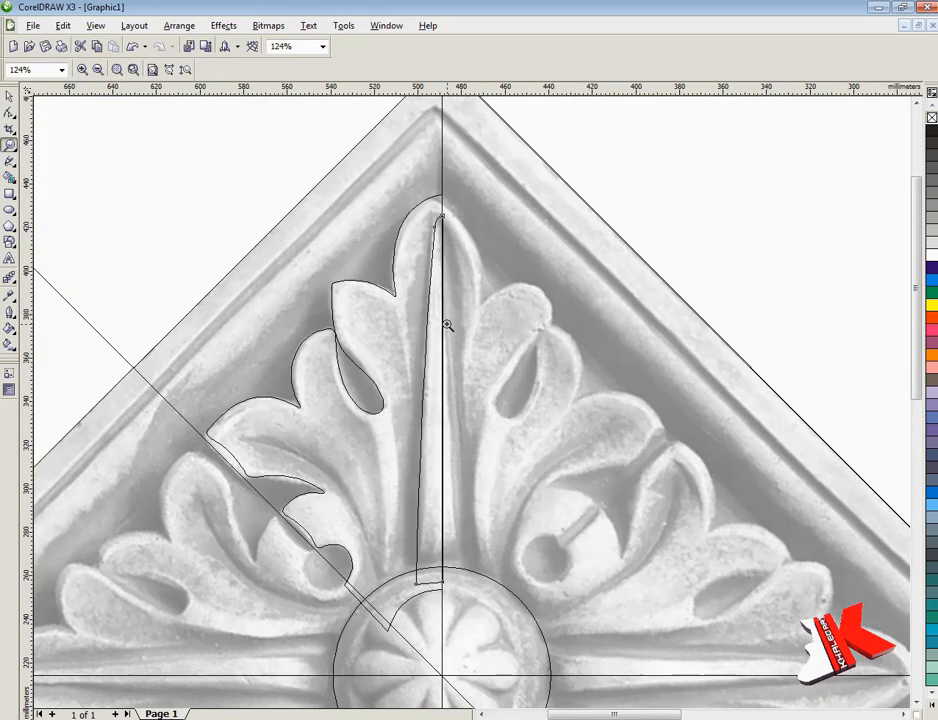
drag(395, 200, 492, 316)
scroll(492, 316, down, 1)
click(9, 113)
drag(398, 142, 314, 209)
key(space)
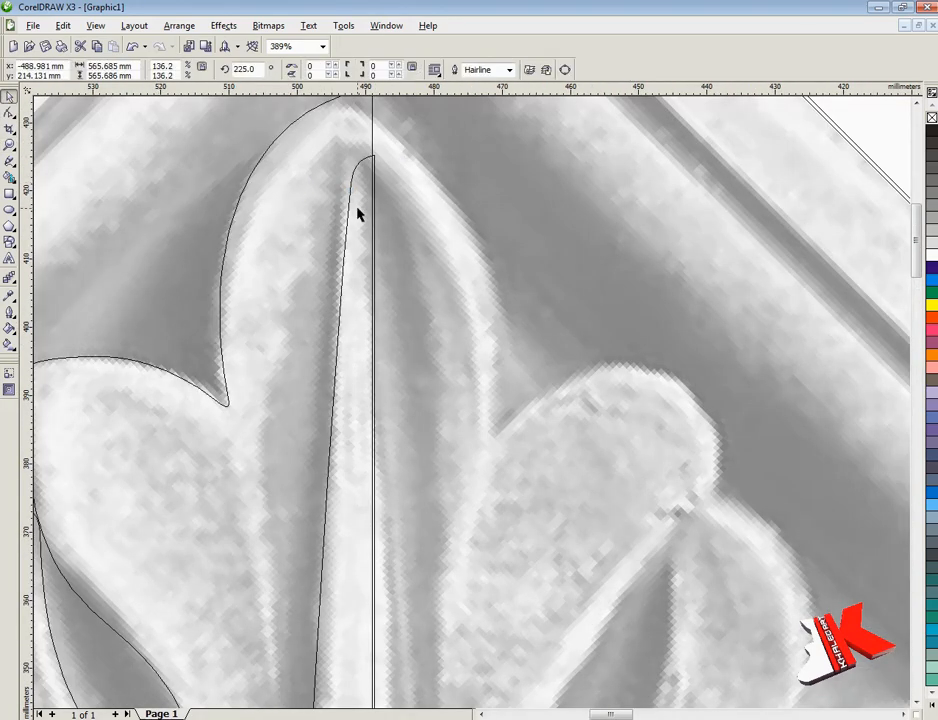
scroll(473, 345, down, 1)
scroll(480, 387, up, 2)
scroll(472, 304, down, 2)
scroll(433, 142, down, 1)
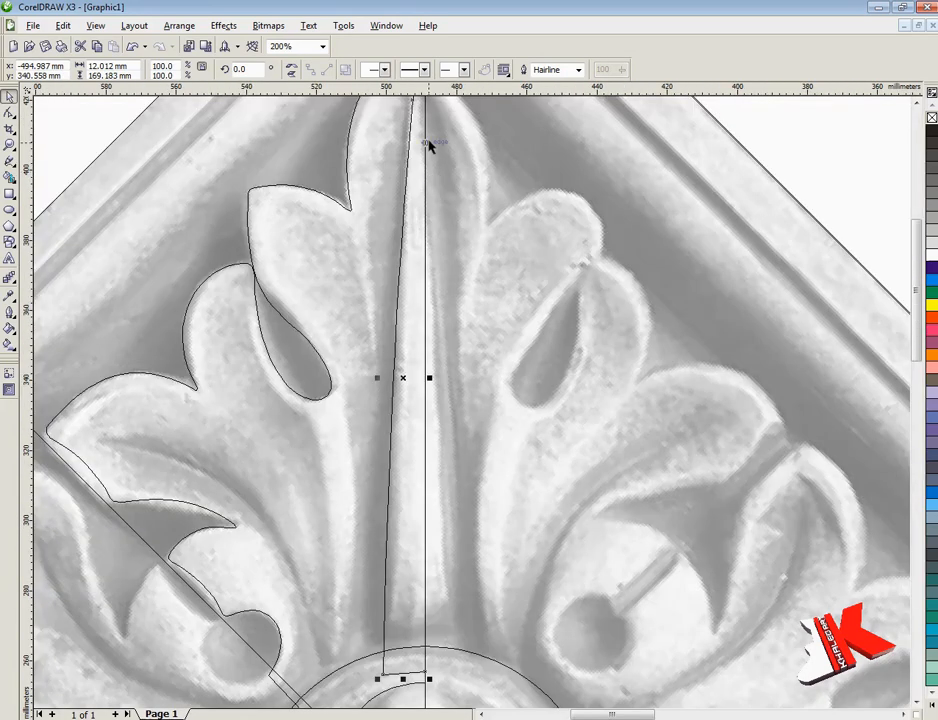
scroll(474, 406, down, 1)
scroll(480, 288, down, 1)
Step: Select the half-leaf and half-vein outlines and move them 600 mm left of the relief
drag(406, 293, 532, 442)
key(Up)
key(Down)
key(Left)
click(538, 159)
click(9, 145)
drag(167, 313, 268, 430)
Step: Place a mirrored copy of the half-leaf and half-vein on the right side to complete the leaf
click(9, 96)
drag(161, 149, 612, 650)
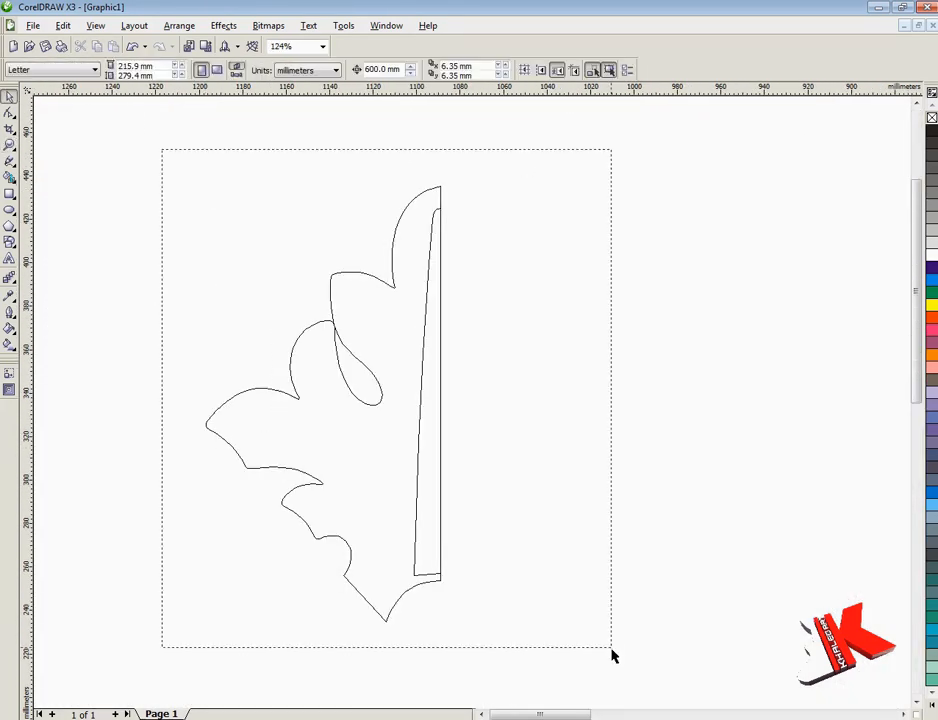
drag(201, 404, 511, 415)
right_click(511, 415)
click(540, 220)
Step: Join the two vein halves and weld the two leaf halves into one symmetrical outline
click(452, 279)
shift+click(430, 279)
key(ctrl+l)
click(490, 256)
shift+click(393, 256)
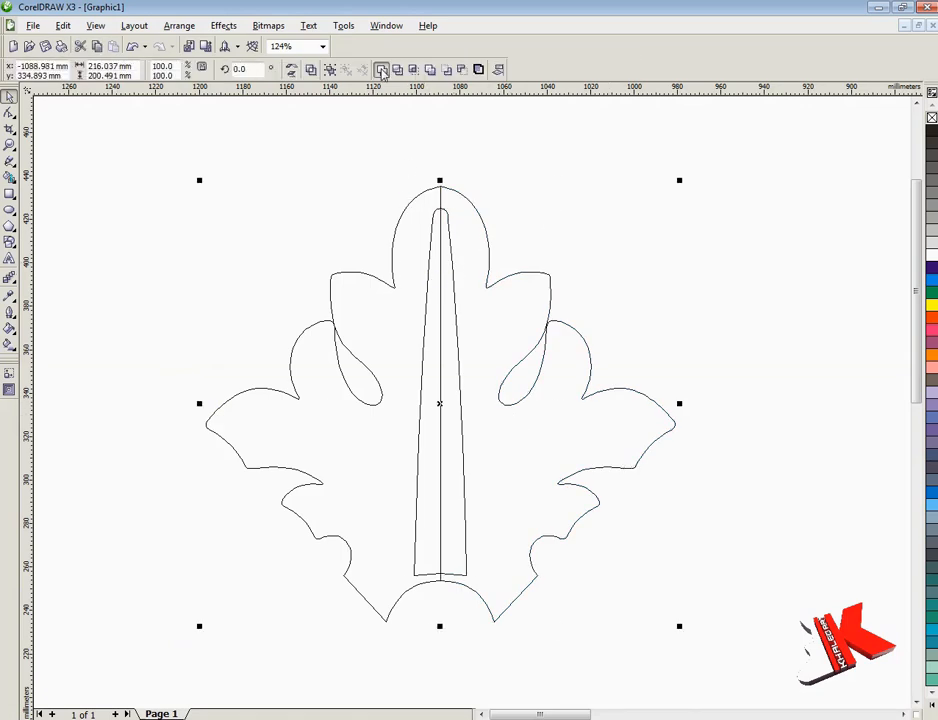
click(381, 70)
Step: Inspect the welded leaf's tip and undo the welding, mirroring and move
click(290, 200)
click(9, 145)
scroll(498, 407, down, 1)
drag(178, 311, 292, 379)
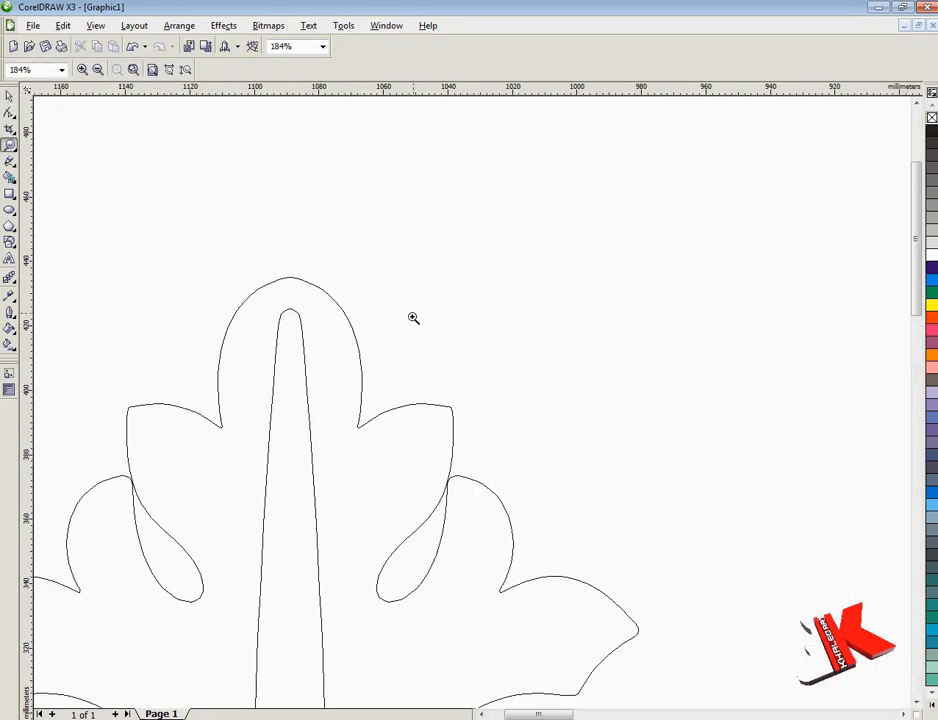
scroll(413, 318, down, 1)
click(134, 48)
click(134, 48)
Step: Raise the half-leaf's tip node and shift it right, past the vertical centre line
drag(446, 310, 511, 360)
click(9, 113)
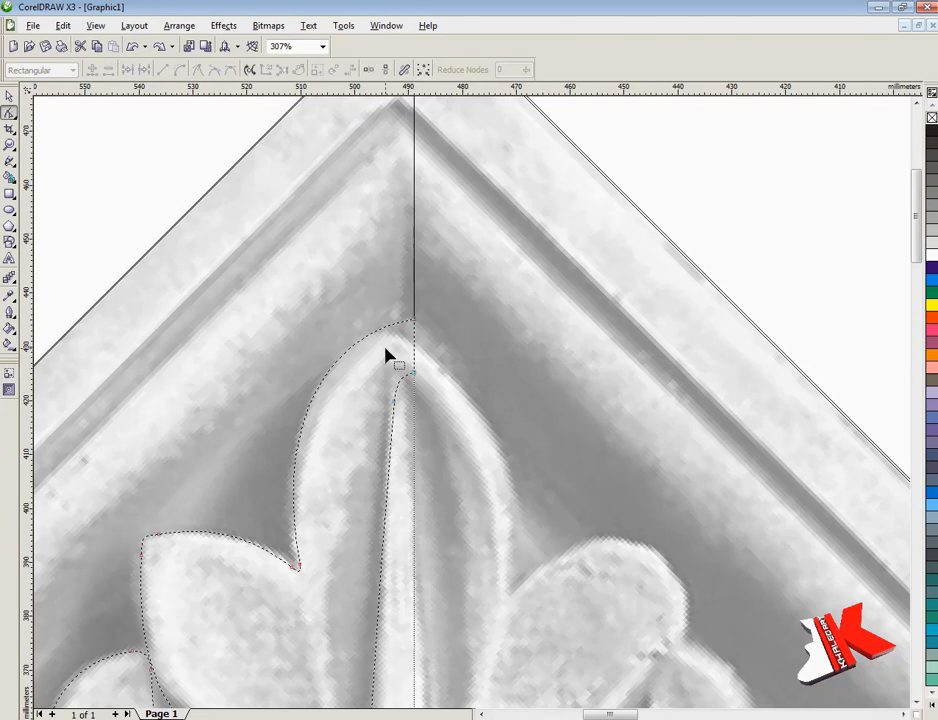
drag(417, 322, 427, 297)
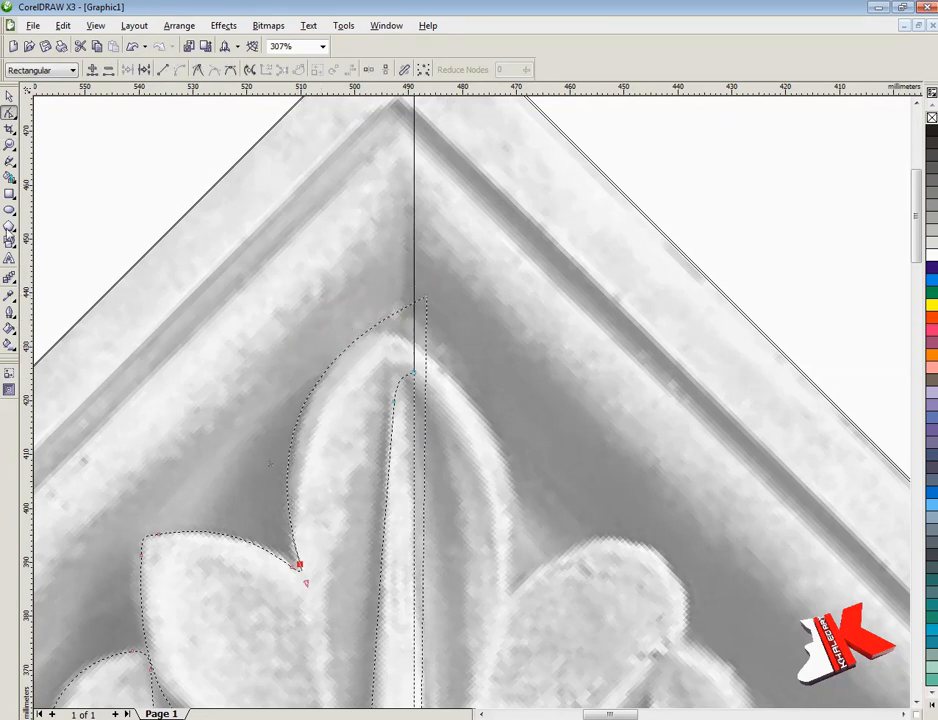
click(9, 145)
right_click(404, 348)
drag(398, 342, 614, 460)
click(9, 113)
click(169, 211)
click(9, 97)
click(120, 161)
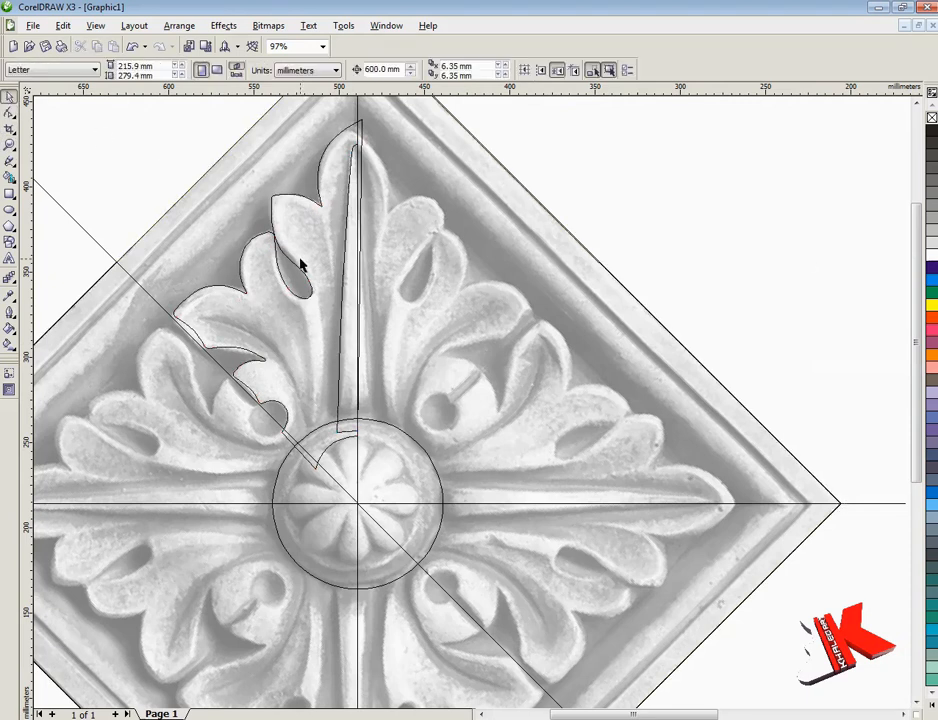
Step: Shift the half-leaf's bottom end node slightly right, past the vertical centre line
click(327, 150)
key(F10)
drag(357, 436, 365, 435)
Step: Trim the half-leaf at the vertical centre line using a temporary rectangle about 136 by 300 mm, and delete the rectangle
key(F6)
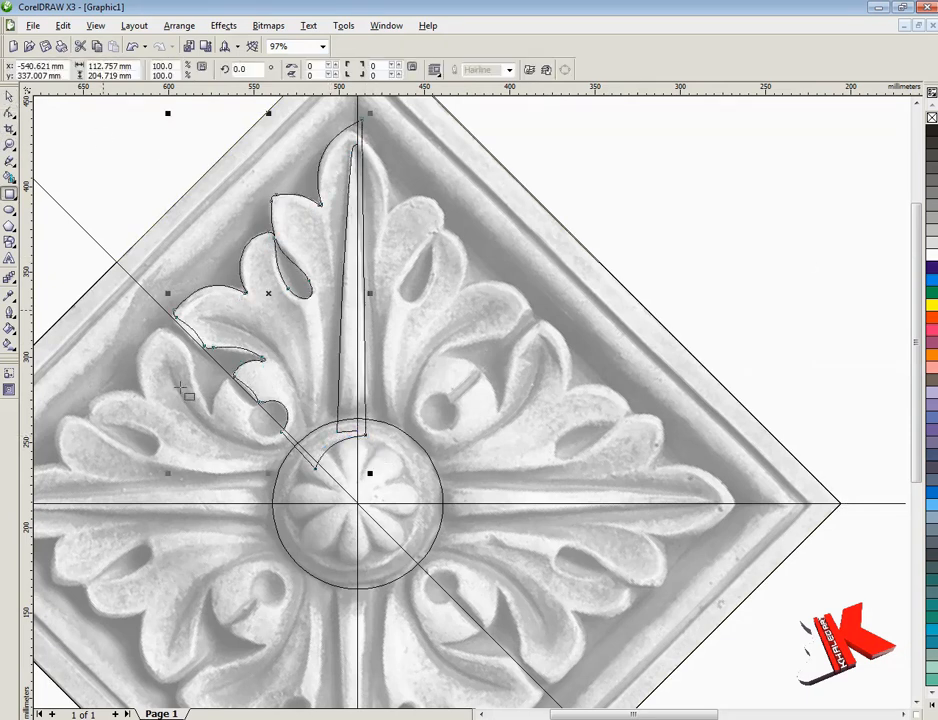
drag(358, 503, 591, 143)
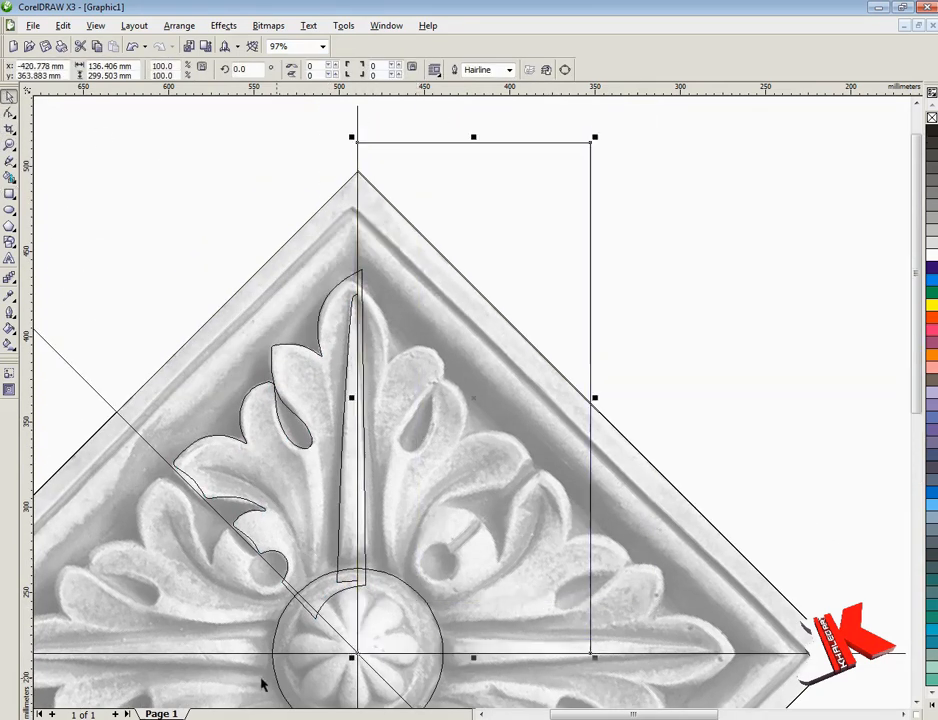
click(397, 70)
click(473, 214)
key(Delete)
Step: Select the half-leaf, half-vein and centre circle and move them 600 mm left of the relief
scroll(473, 408, down, 3)
drag(415, 365, 512, 453)
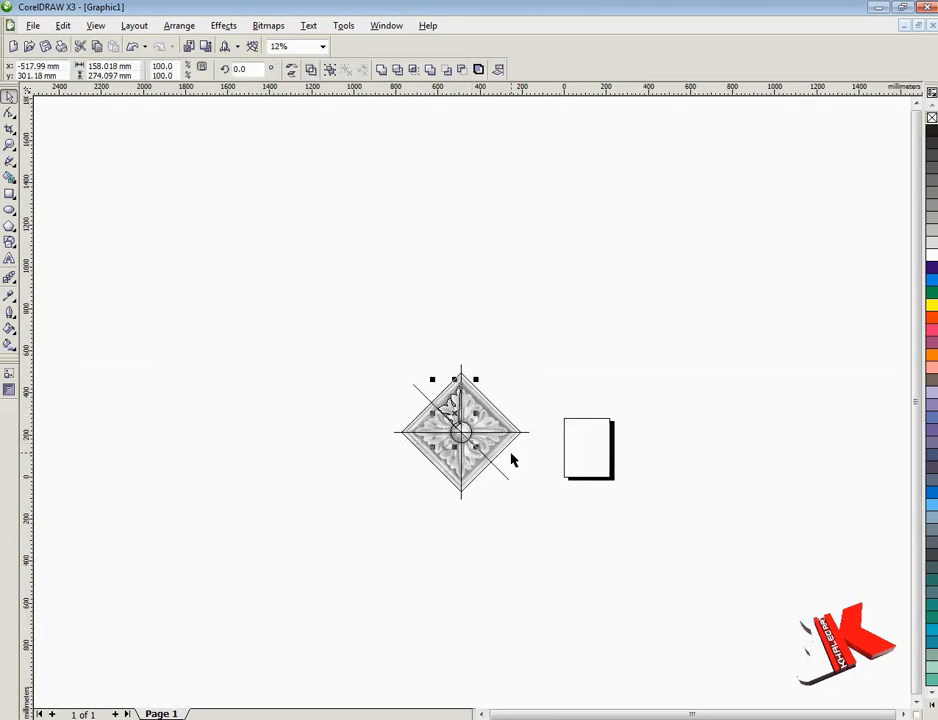
click(240, 310)
drag(454, 412, 378, 447)
click(8, 149)
click(9, 97)
Step: Try mirroring the half-leaf and half-vein to the right to check the leaf's tip, and undo the mirroring
drag(222, 151, 624, 595)
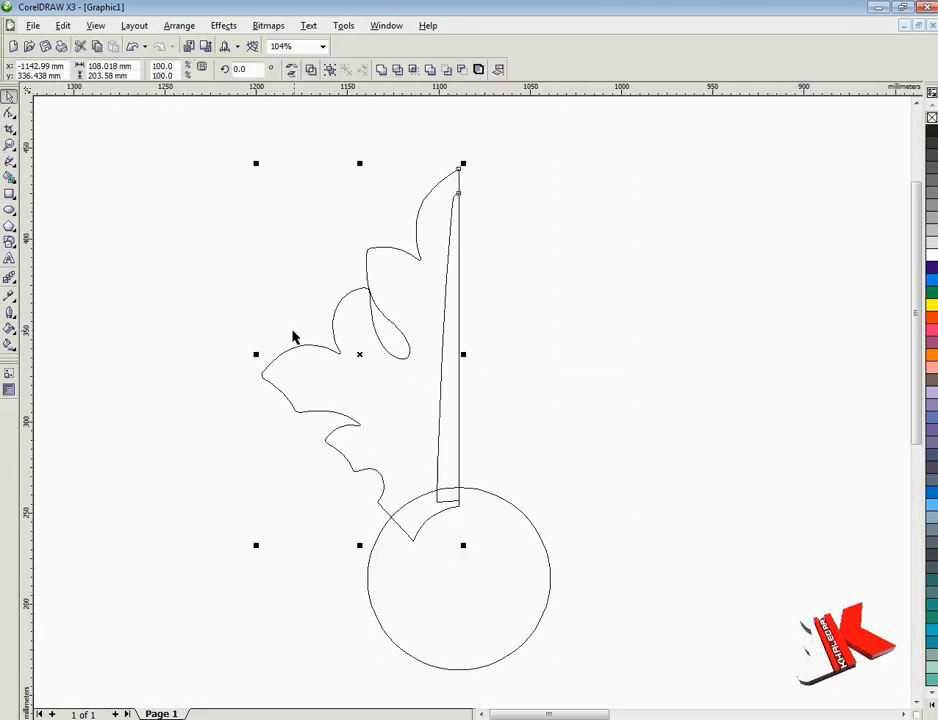
drag(256, 354, 552, 366)
click(742, 412)
click(133, 50)
Step: Move the half-leaf, half-vein and centre circle 600 mm right, back onto the relief
scroll(285, 339, down, 2)
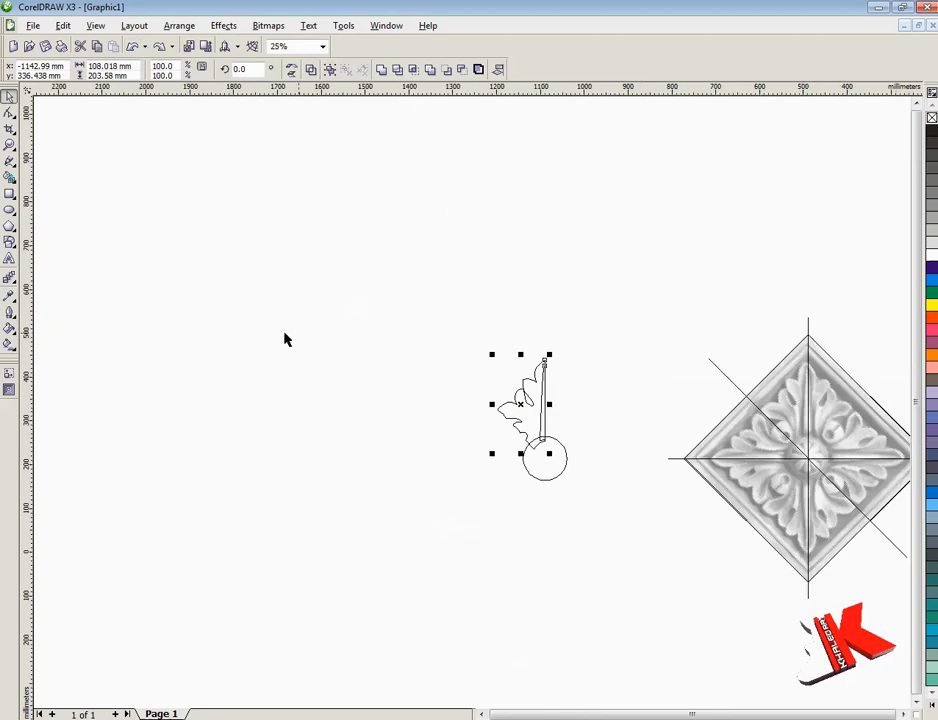
key(Right)
drag(595, 410, 503, 505)
key(Right)
click(420, 440)
click(9, 146)
drag(746, 348, 872, 507)
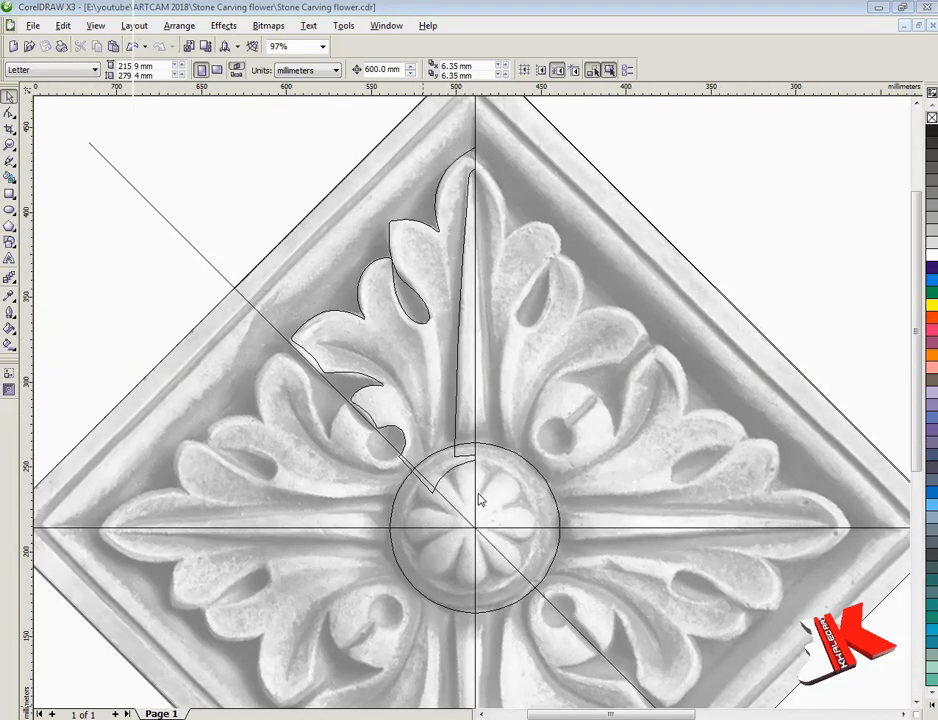
Step: Apply a one-step inside contour with a 2.54 mm offset to the half-leaf outline
click(9, 146)
drag(296, 143, 663, 436)
click(398, 209)
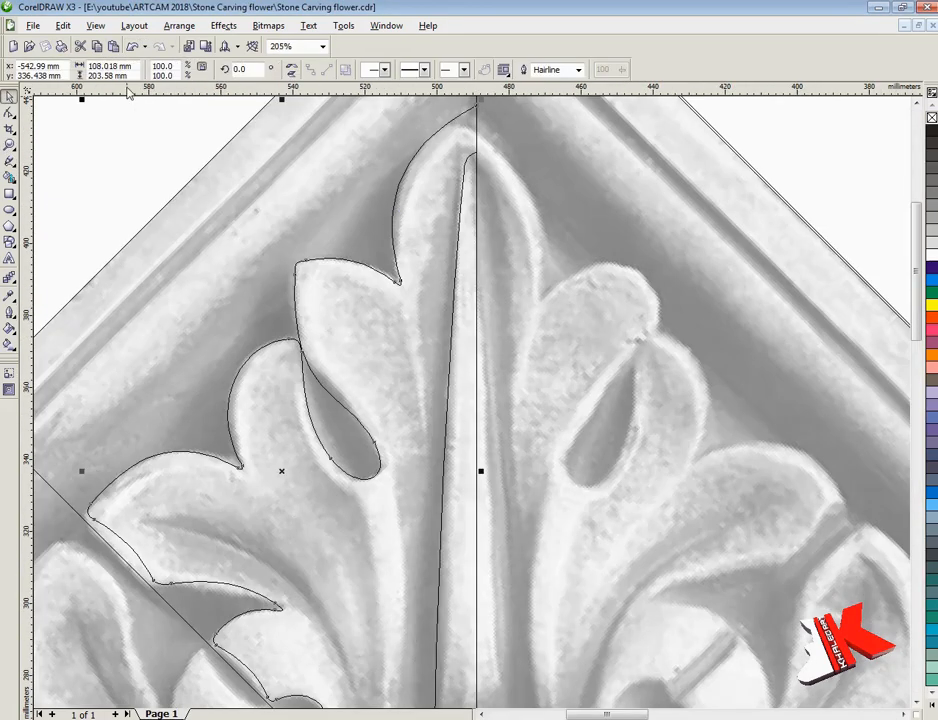
click(7, 393)
click(739, 248)
Step: Set the half-leaf's one-step inside contour to a 4.5 mm offset and apply it
click(96, 26)
click(122, 58)
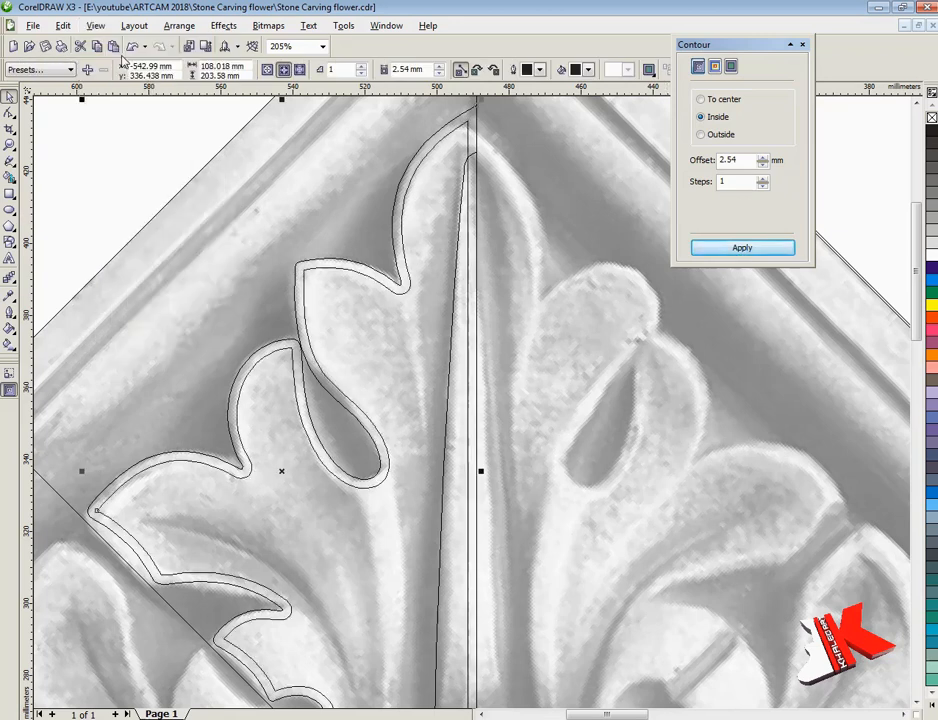
click(739, 248)
text(4)
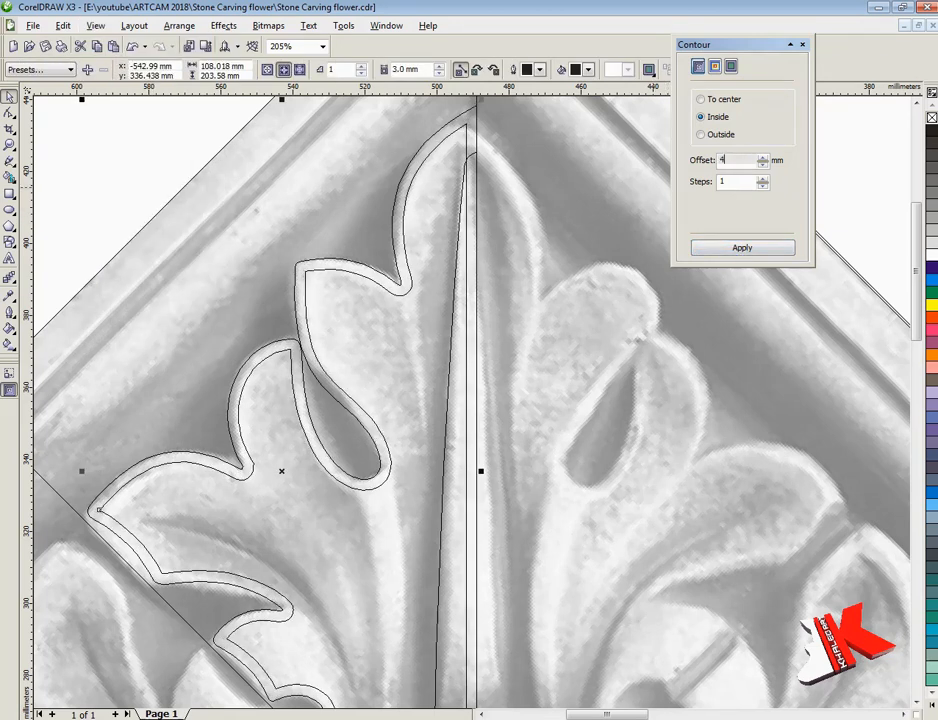
text(.5)
click(741, 249)
click(802, 44)
Step: Break the contour group apart so the inner contour is separate from the half-leaf outline
right_click(416, 297)
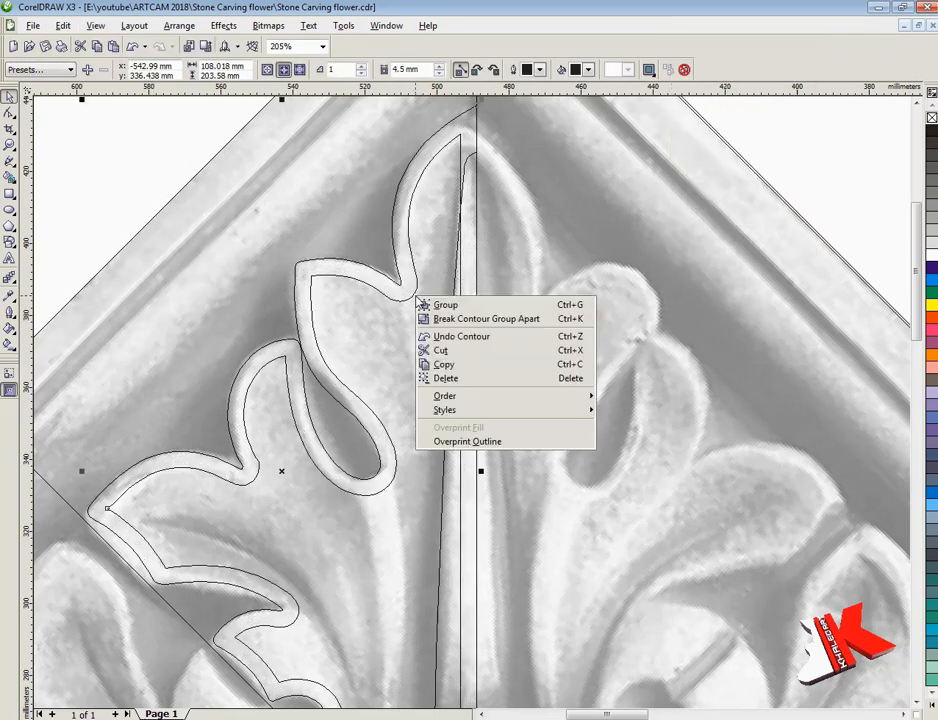
click(456, 319)
click(90, 168)
Step: Remove the inner contour's straight vertical segment beside the central axis, from the leaf tip down to the centre circle
click(9, 145)
drag(387, 120, 526, 195)
click(11, 115)
click(37, 121)
click(499, 293)
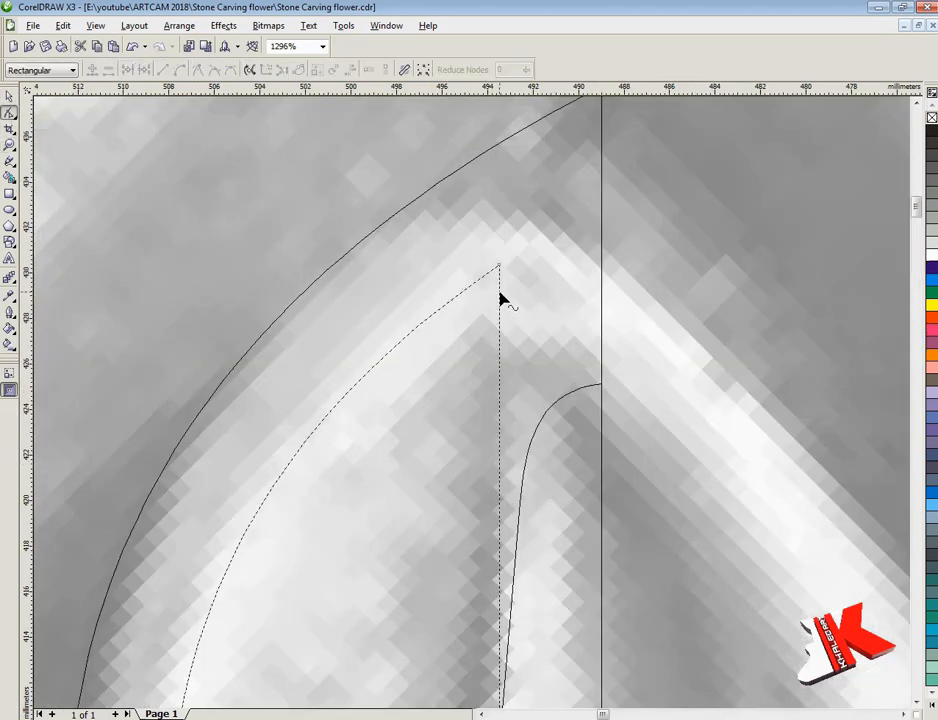
right_click(501, 300)
click(555, 440)
scroll(477, 412, down, 5)
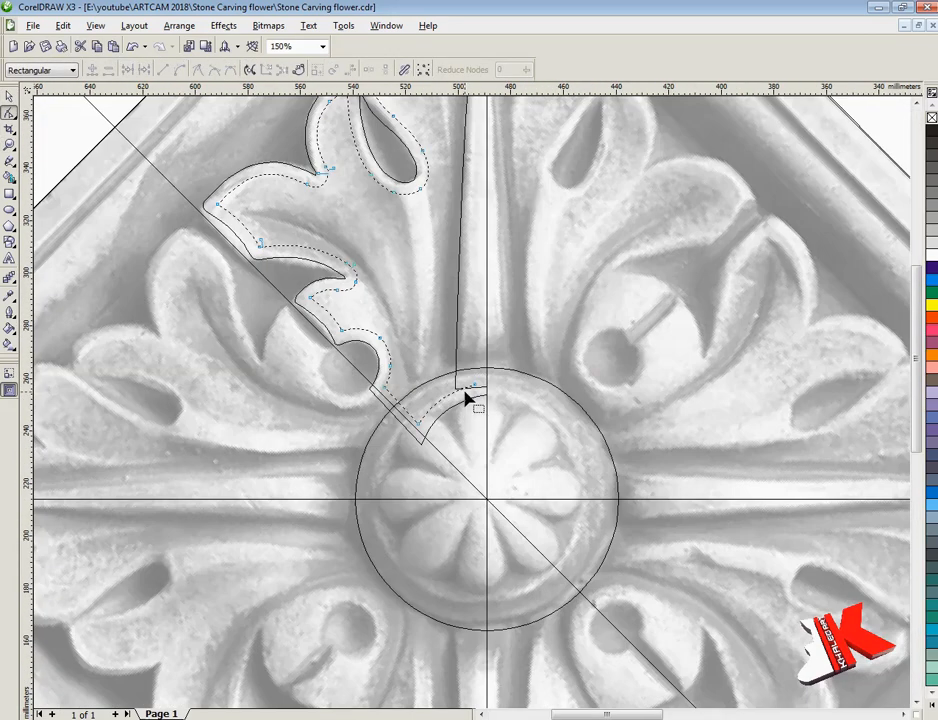
Step: Remove the inner contour's section below the lowest lobe and open it at the notch between the two lower lobes
scroll(466, 398, down, 1)
scroll(478, 412, up, 2)
right_click(425, 345)
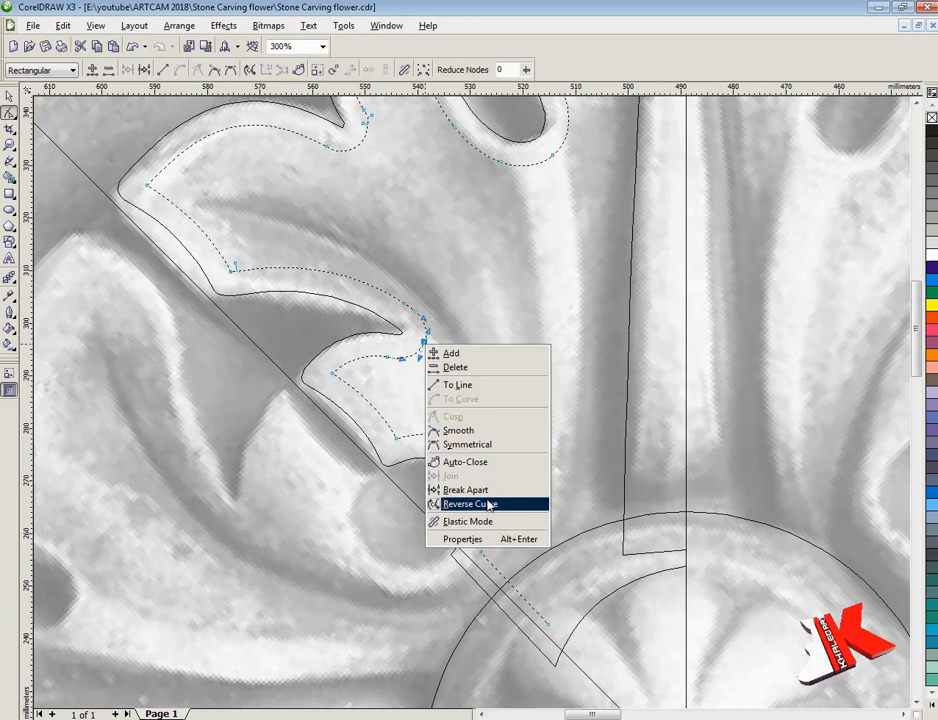
click(489, 506)
scroll(463, 393, down, 1)
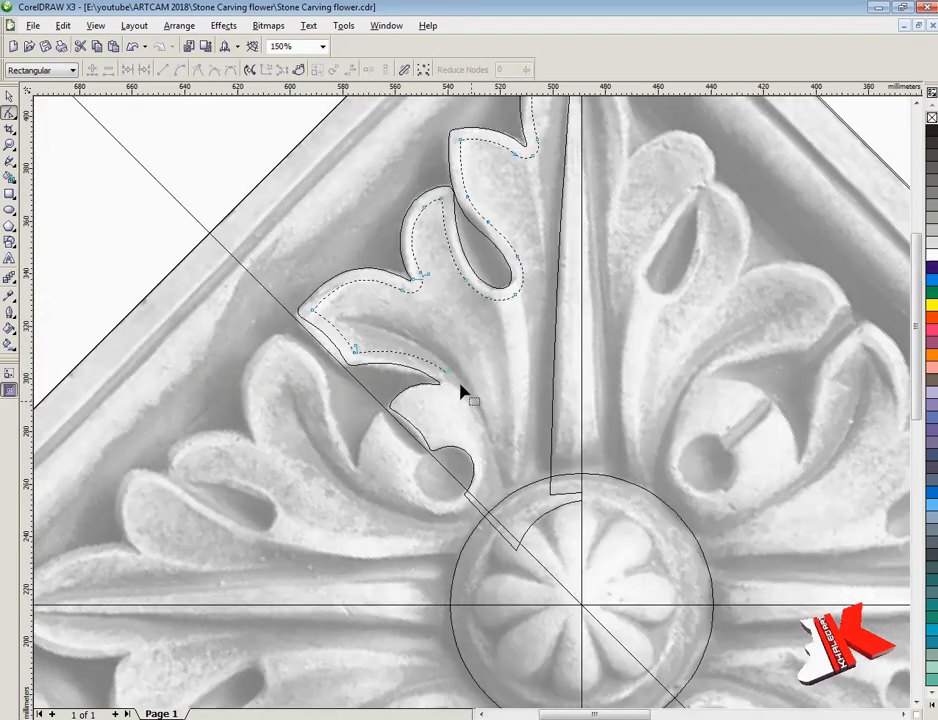
click(419, 292)
scroll(490, 461, up, 2)
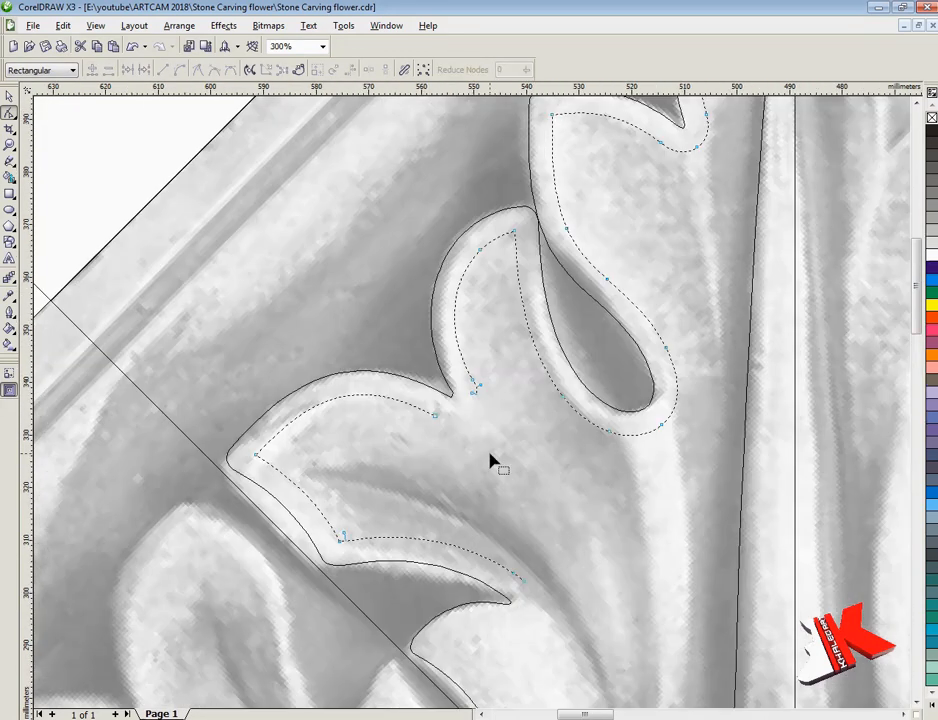
scroll(473, 410, down, 2)
scroll(487, 392, up, 1)
Step: Pull the inner contour's notch below the top lobe down into a long narrow point and curve its sides along the crease
drag(486, 386, 514, 540)
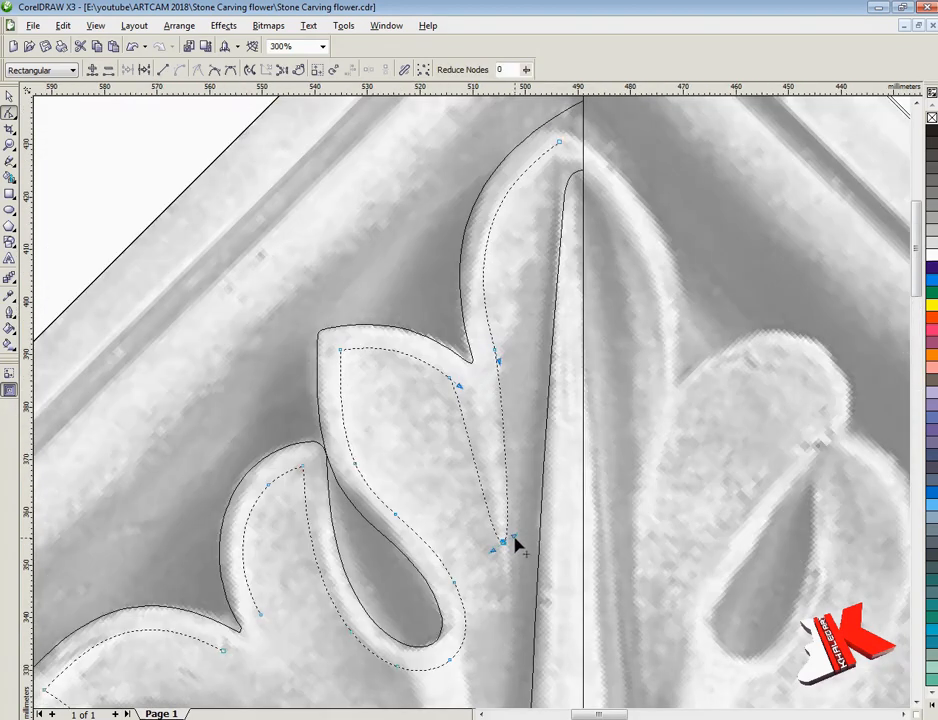
scroll(503, 543, up, 2)
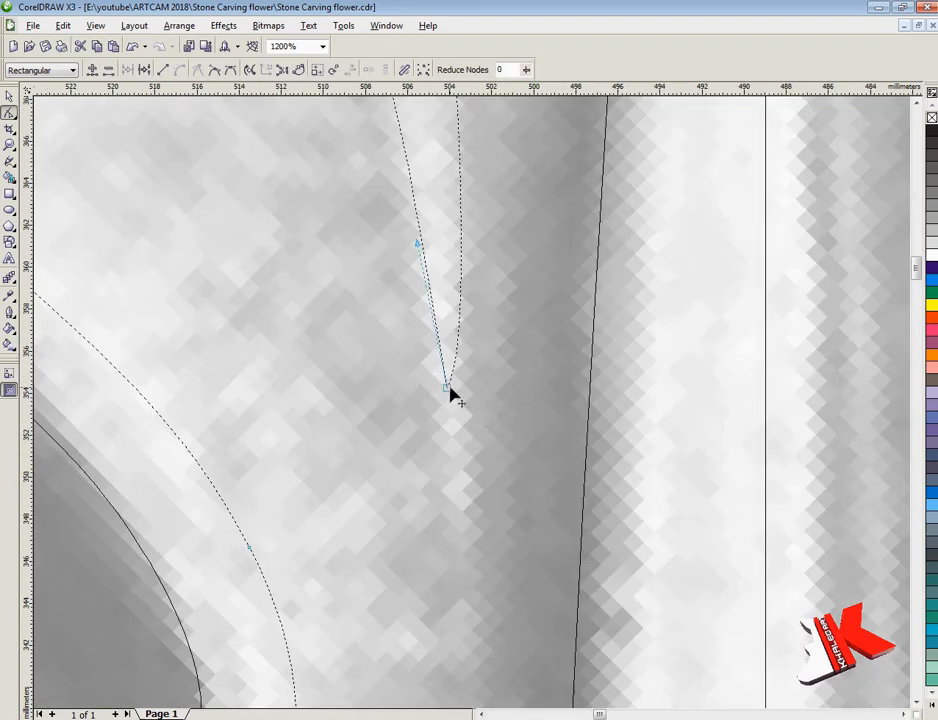
drag(449, 387, 466, 611)
scroll(468, 608, down, 2)
scroll(450, 330, up, 1)
click(390, 238)
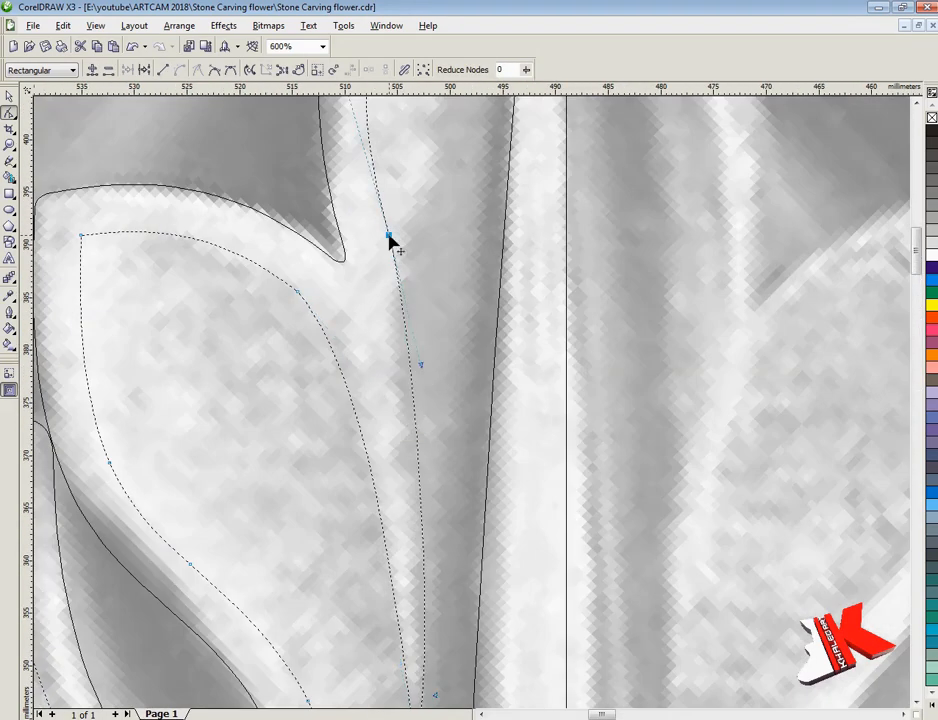
click(297, 293)
click(108, 463)
click(190, 565)
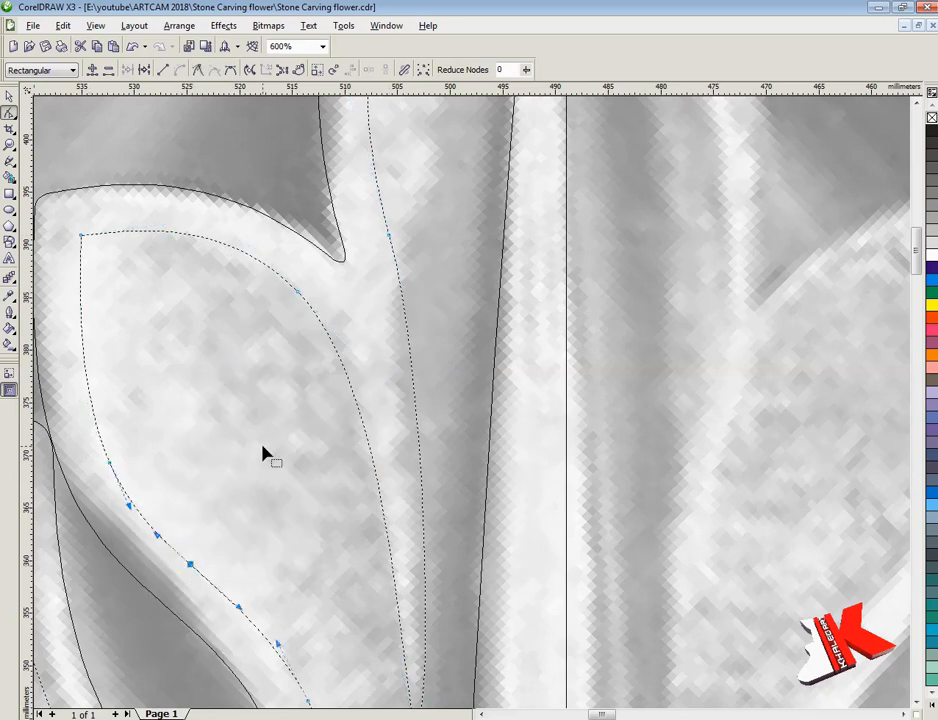
Step: Round the inner contour's sharp corner at the second lobe's tip by replacing the corner node with a node on each side
scroll(76, 229, up, 1)
double_click(562, 411)
double_click(483, 507)
double_click(484, 418)
Step: Extend the inner contour's top end just past the central axis and reshape the top lobe's curve along the relief's rim
click(9, 145)
scroll(396, 339, down, 2)
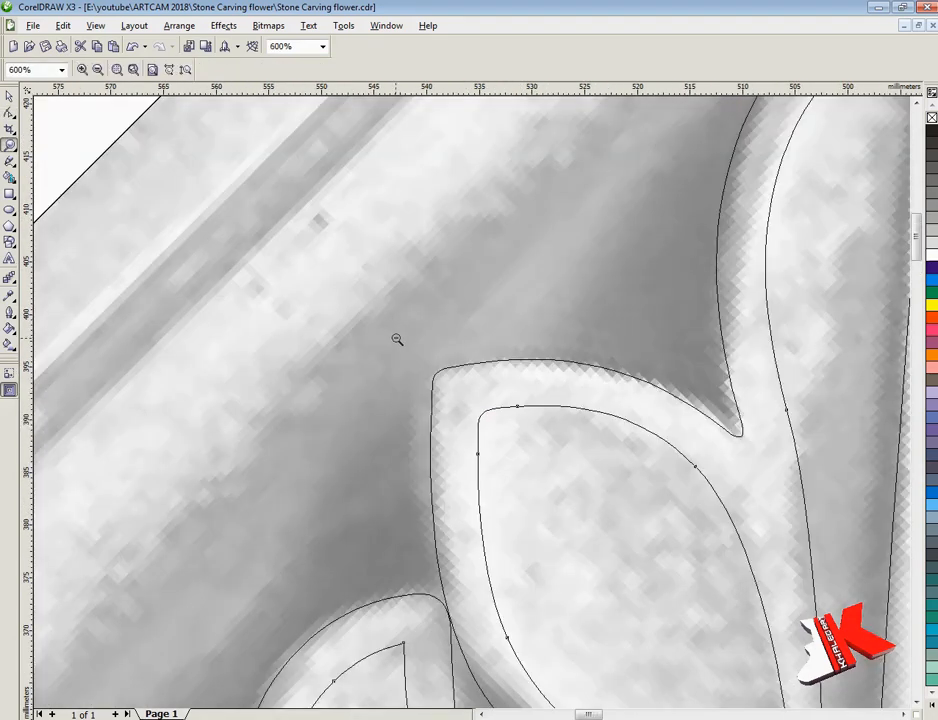
scroll(490, 418, down, 2)
drag(428, 338, 577, 505)
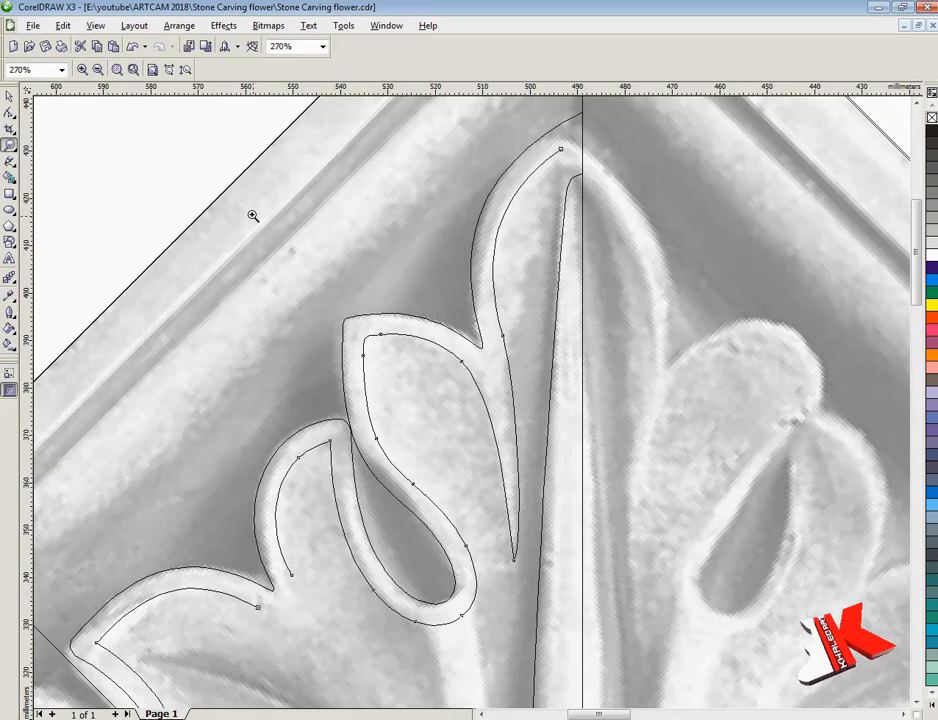
click(9, 112)
scroll(560, 150, up, 2)
click(352, 503)
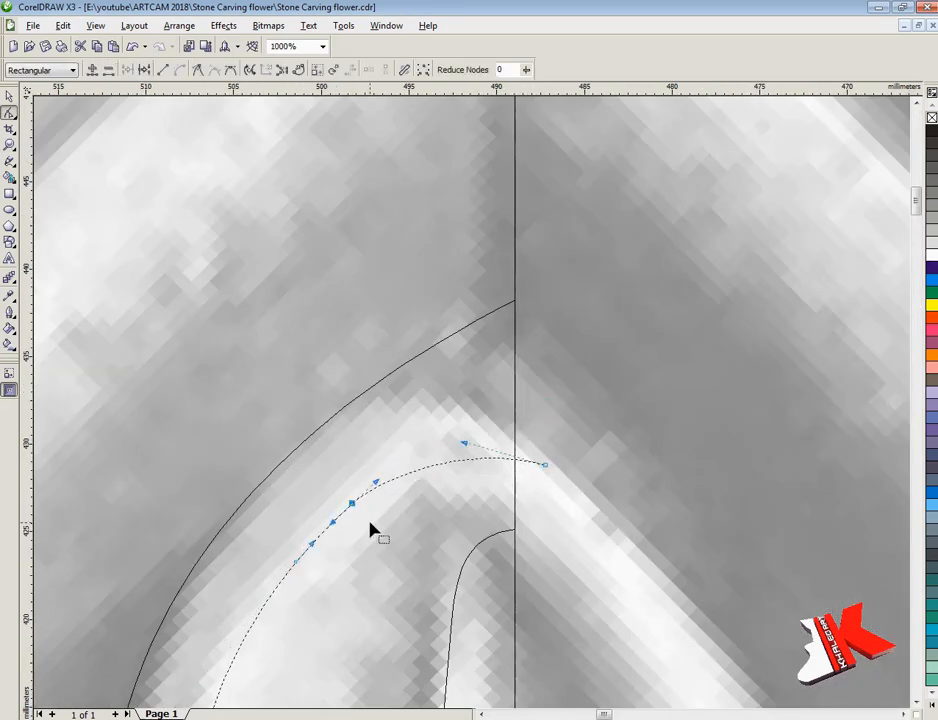
scroll(370, 522, down, 2)
scroll(445, 574, up, 1)
mouse_move(451, 364)
mouse_down()
mouse_move(466, 365)
mouse_move(456, 367)
mouse_up()
scroll(478, 387, down, 1)
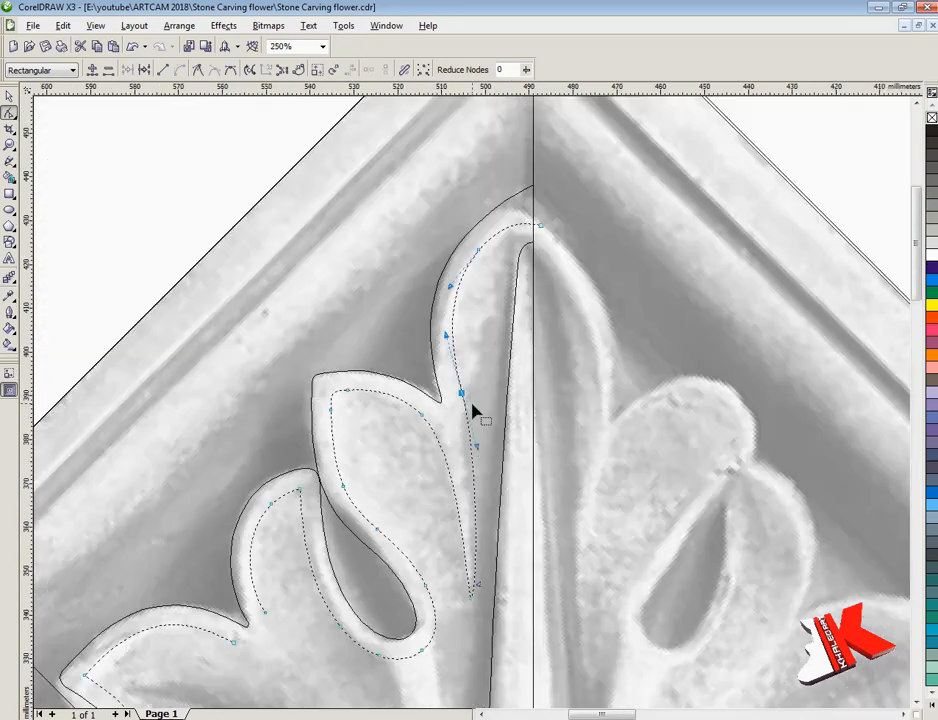
scroll(475, 410, up, 1)
scroll(463, 429, down, 1)
Step: Stretch the inner contour below the teardrop opening into a long narrow stem ending near the centre circle, curving both sides
scroll(475, 410, down, 2)
click(462, 644)
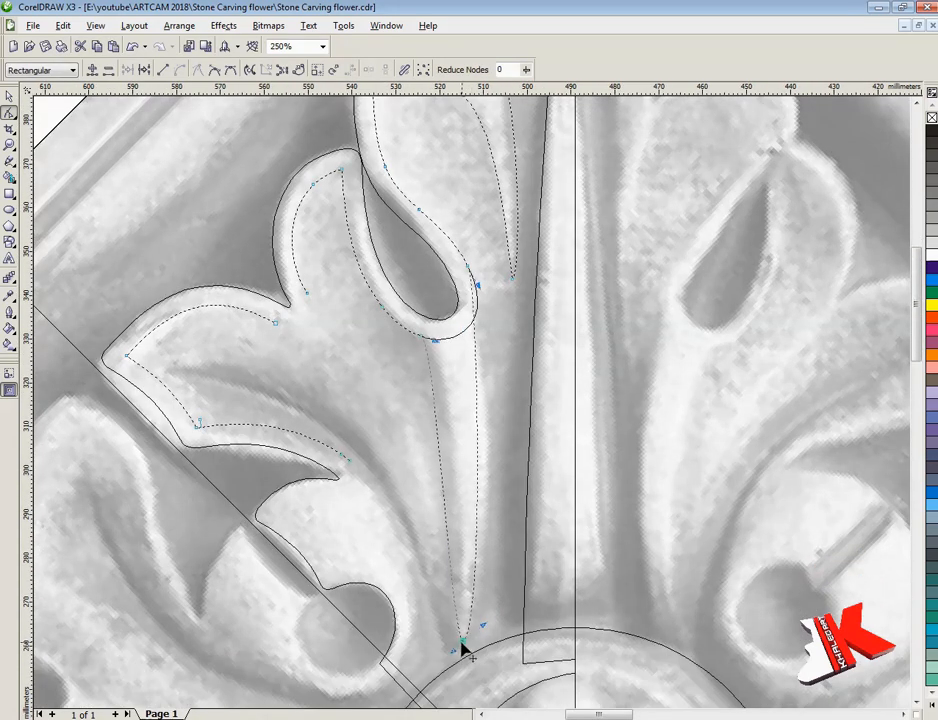
drag(454, 650, 437, 638)
drag(435, 345, 473, 378)
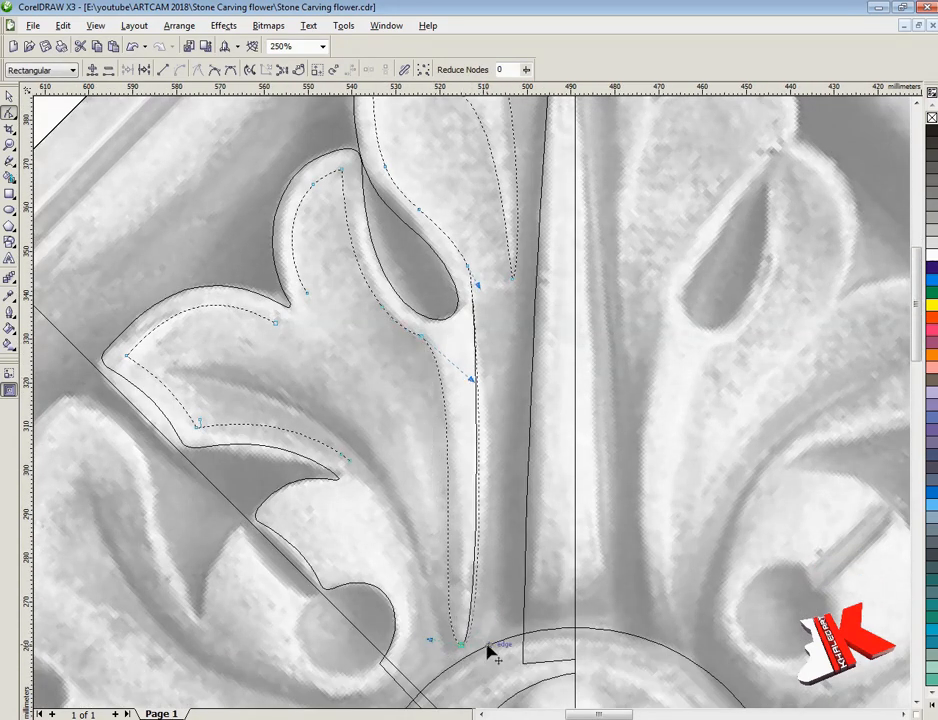
drag(487, 645, 487, 649)
right_click(463, 645)
click(508, 528)
drag(479, 286, 504, 415)
Step: Smooth the inner contour where the stem meets the teardrop opening by adding nodes on both sides and deleting surplus ones
click(414, 332)
scroll(413, 331, up, 2)
click(430, 361)
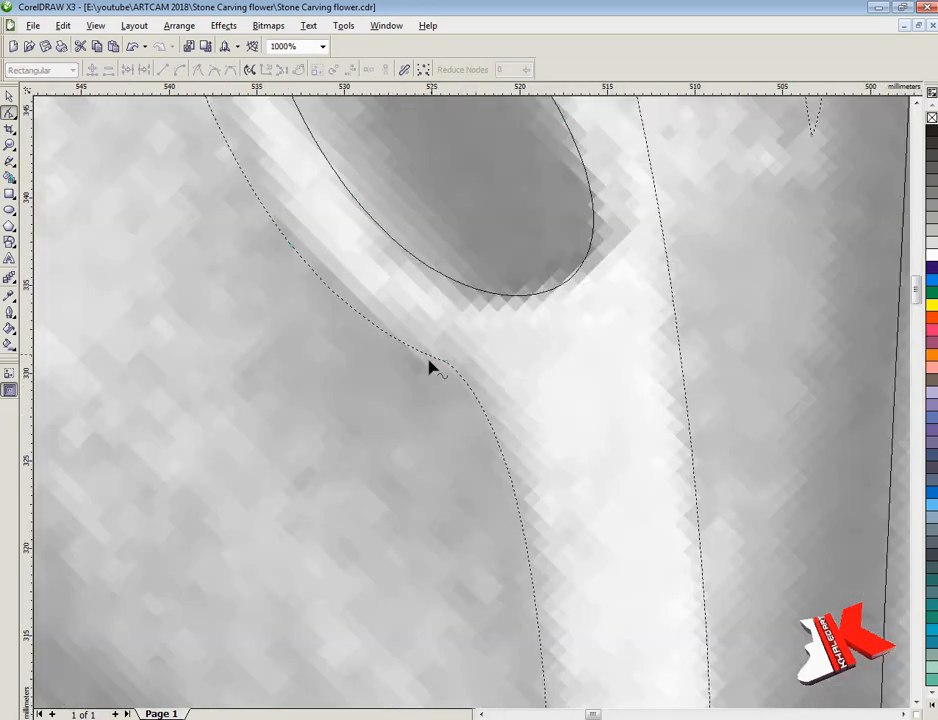
key(z)
scroll(421, 314, down, 2)
drag(422, 250, 655, 466)
click(9, 113)
double_click(350, 227)
double_click(440, 566)
drag(455, 255, 293, 375)
key(Delete)
click(350, 228)
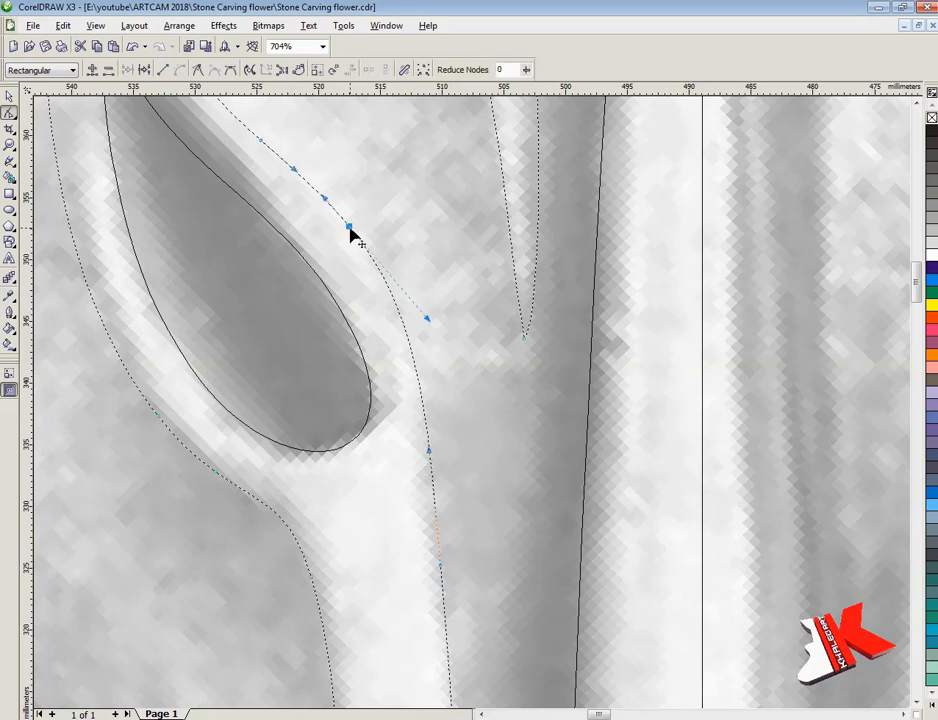
Step: Connect the inner contour's open ends at the lower notch with straight sides running down the crease to a rounded tip
click(9, 147)
scroll(294, 300, down, 2)
drag(423, 195, 549, 350)
scroll(549, 351, down, 1)
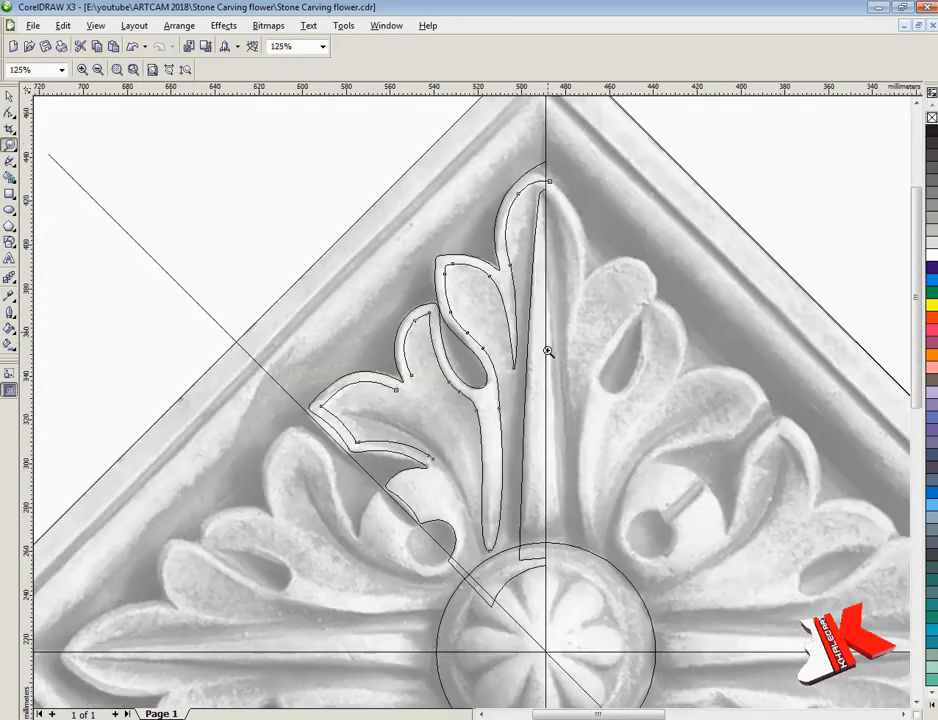
drag(385, 384, 540, 617)
scroll(399, 459, down, 1)
drag(557, 499, 557, 499)
key(F5)
click(559, 628)
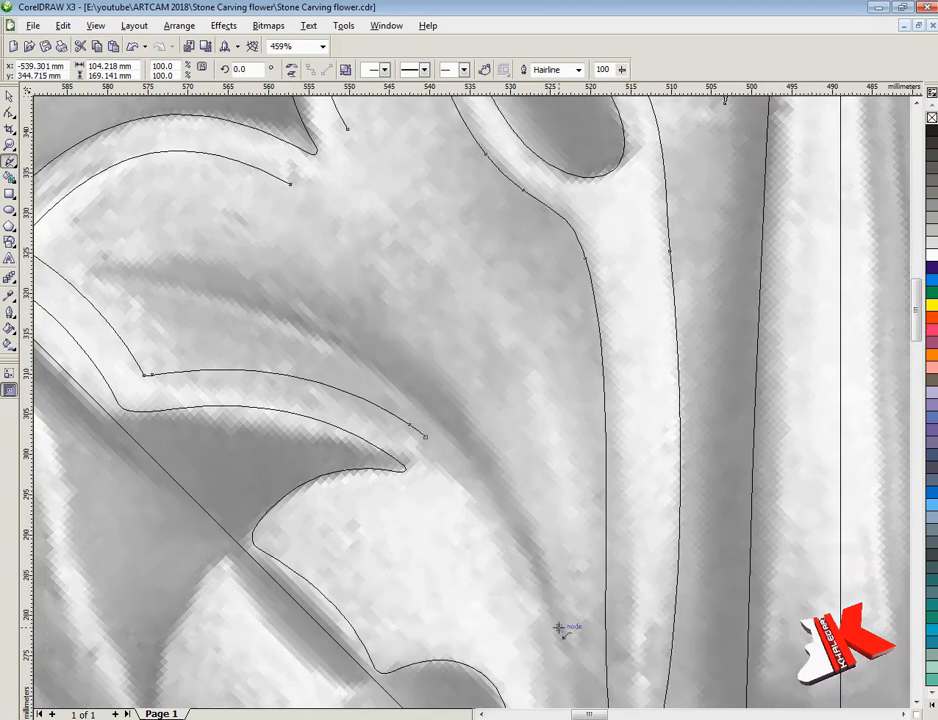
key(F10)
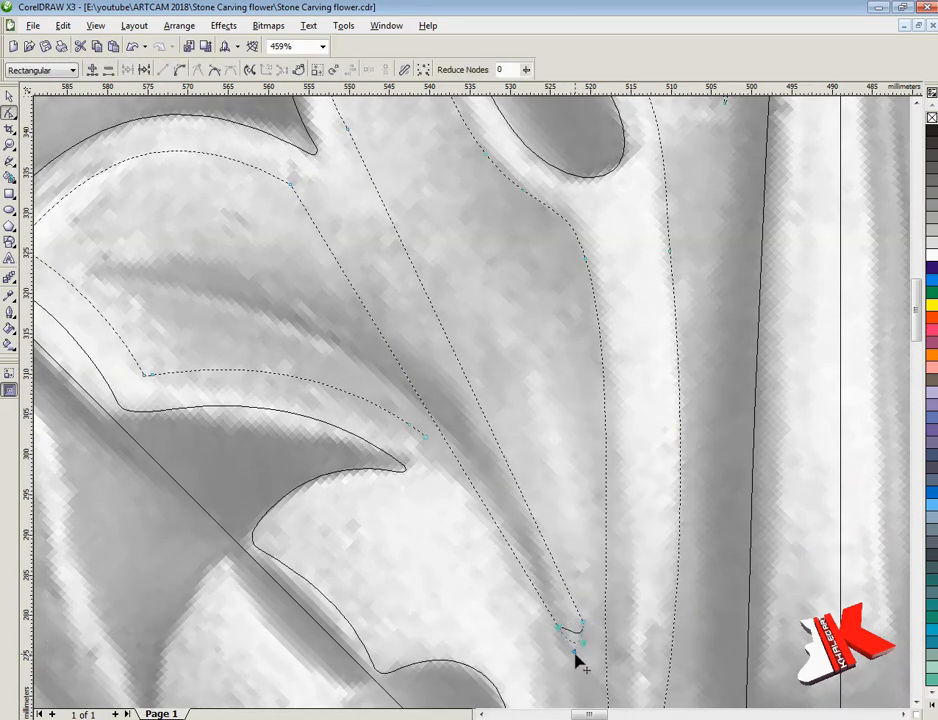
Step: Convert the straight sides between the two lower lobes to curves and bend them along the relief's crease
right_click(464, 377)
click(486, 385)
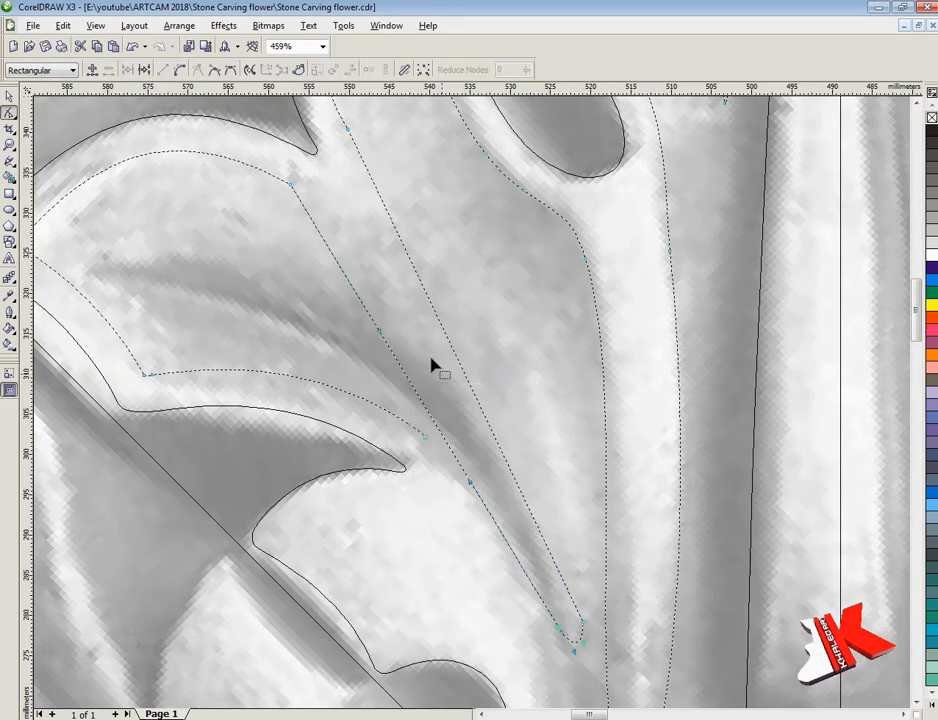
drag(400, 318, 437, 312)
scroll(437, 302, up, 2)
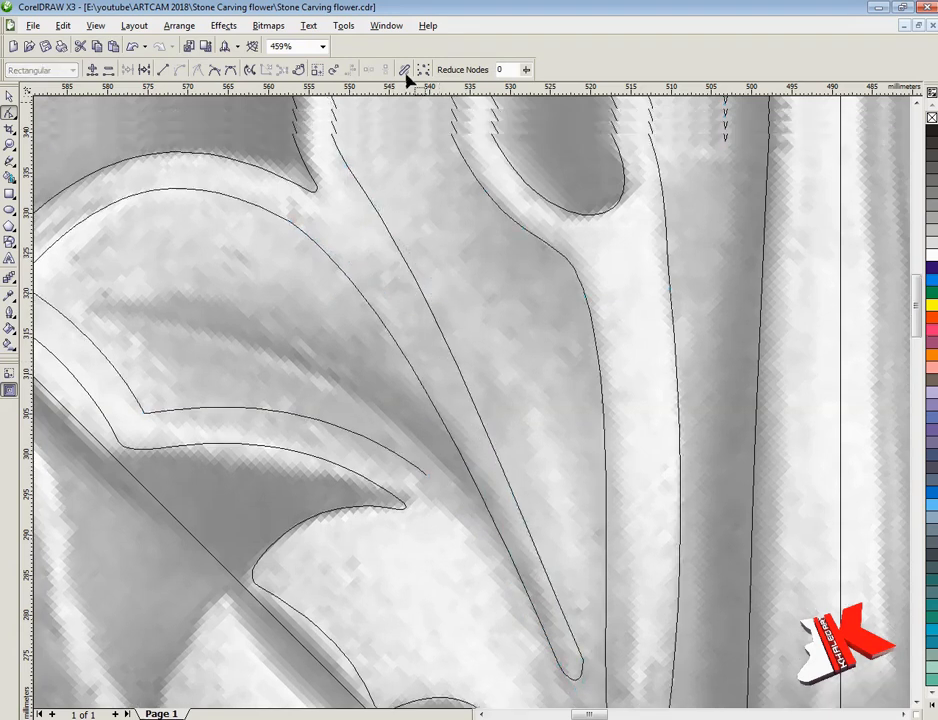
right_click(352, 373)
click(415, 456)
Step: Add nodes on both sides of the inner contour's corner at the third lobe's tip
scroll(470, 210, down, 2)
scroll(470, 210, up, 4)
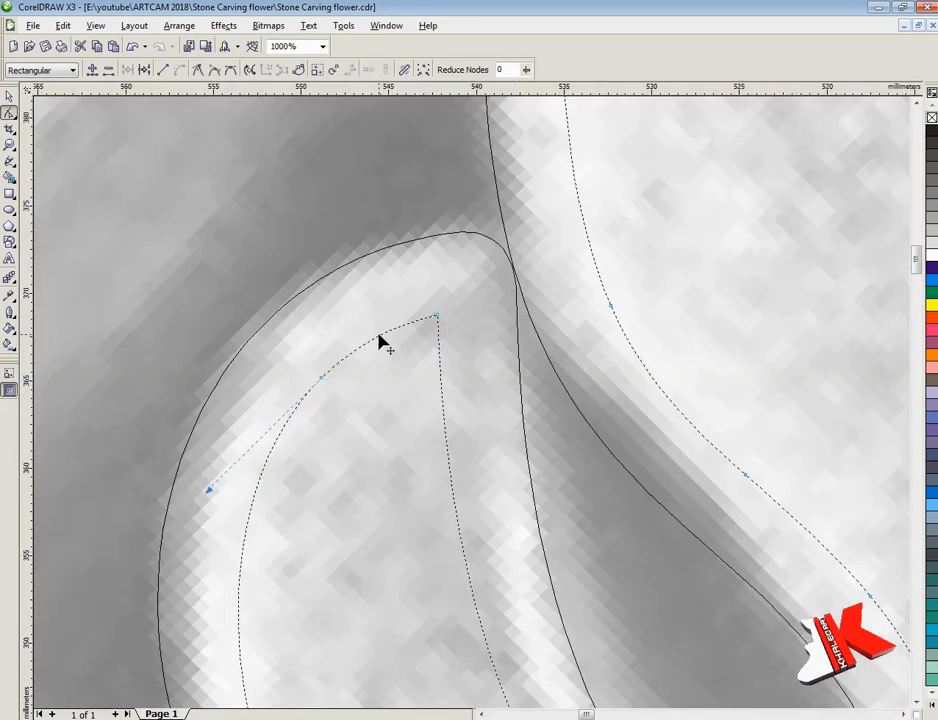
scroll(401, 300, down, 6)
Step: Round the inner contour's narrow point in the crease below the top lobe
key(z)
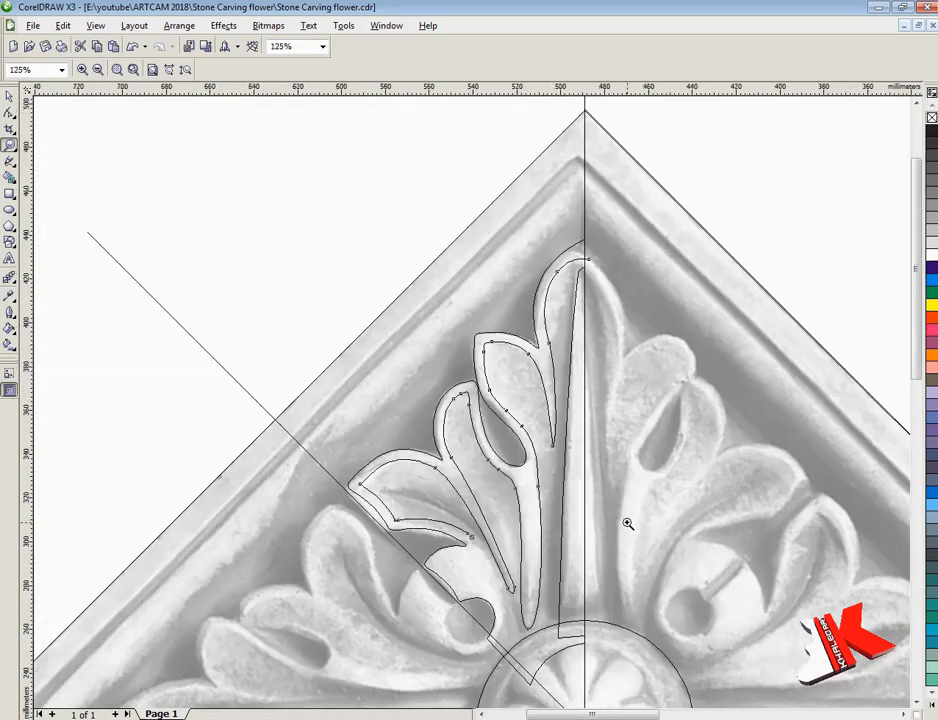
drag(627, 523, 511, 367)
drag(462, 507, 386, 307)
key(F10)
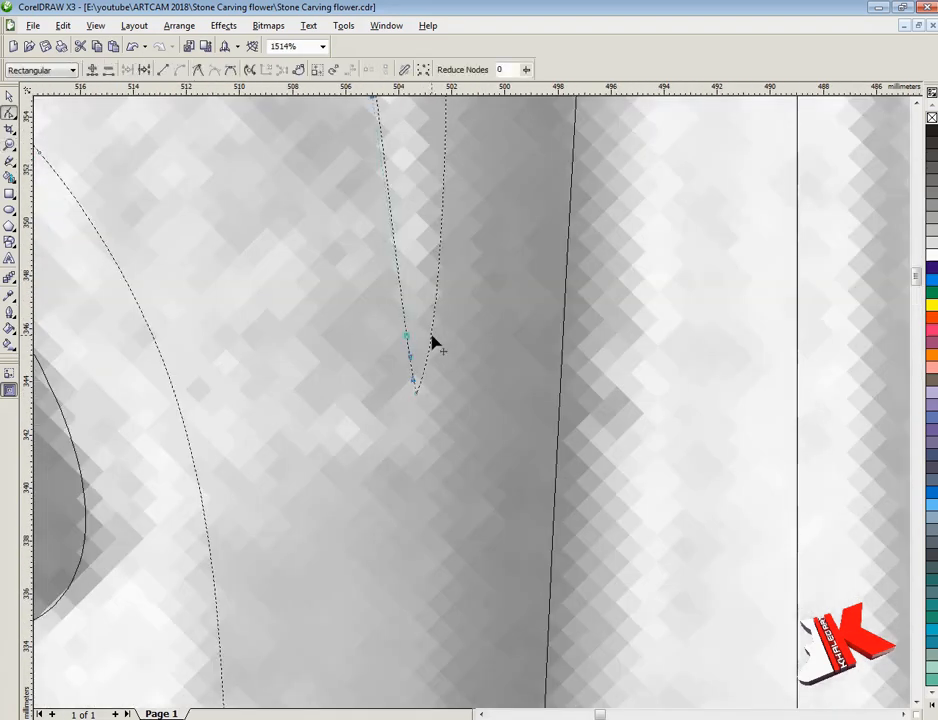
drag(413, 381, 412, 490)
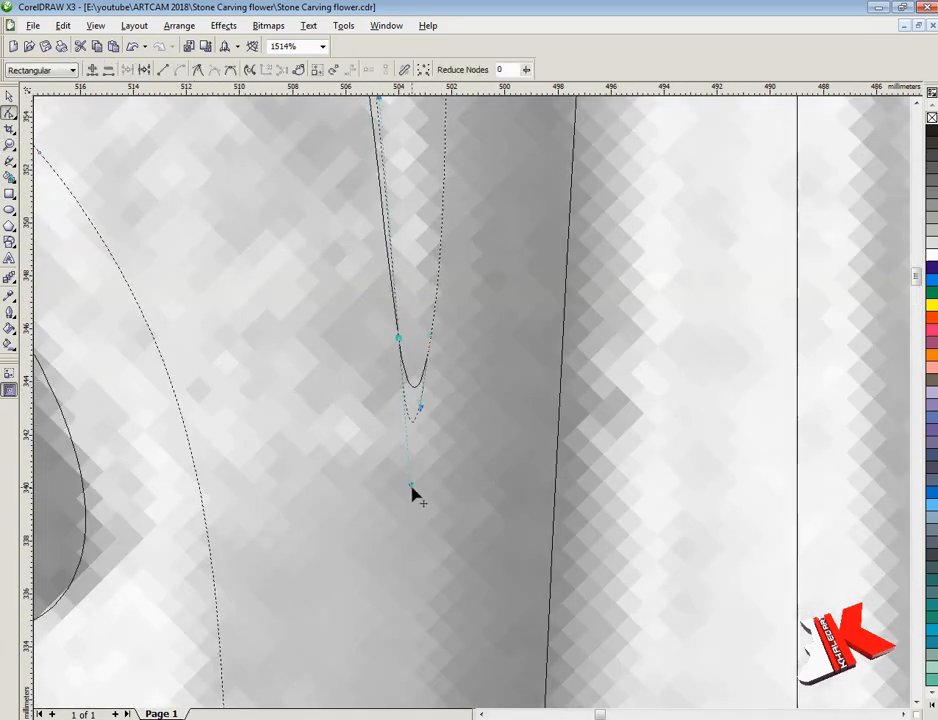
scroll(432, 437, down, 5)
right_click(427, 345)
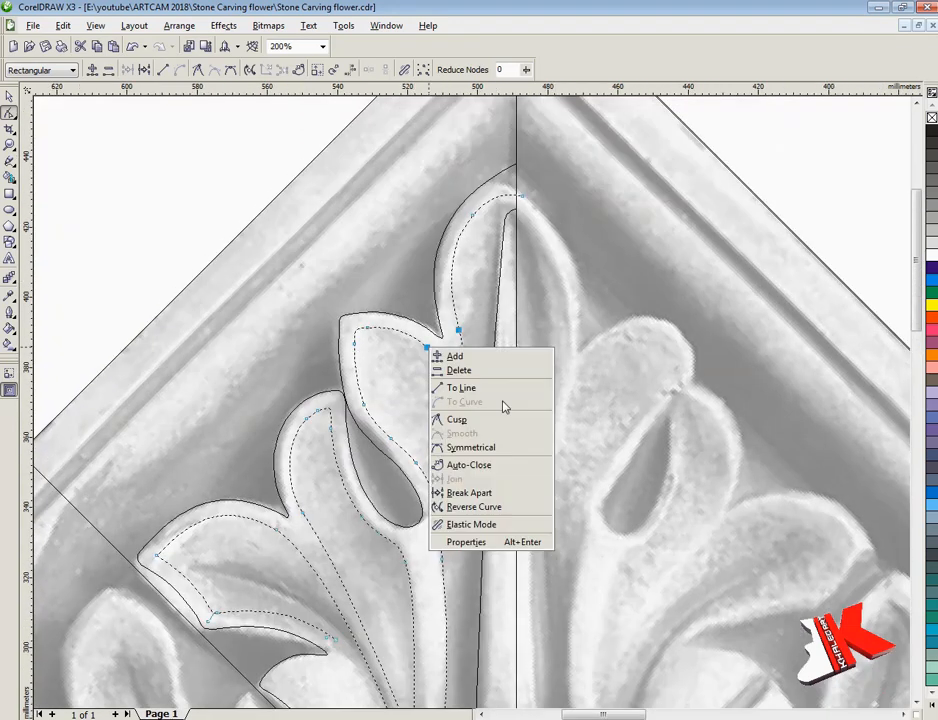
key(Escape)
right_click(425, 497)
key(Escape)
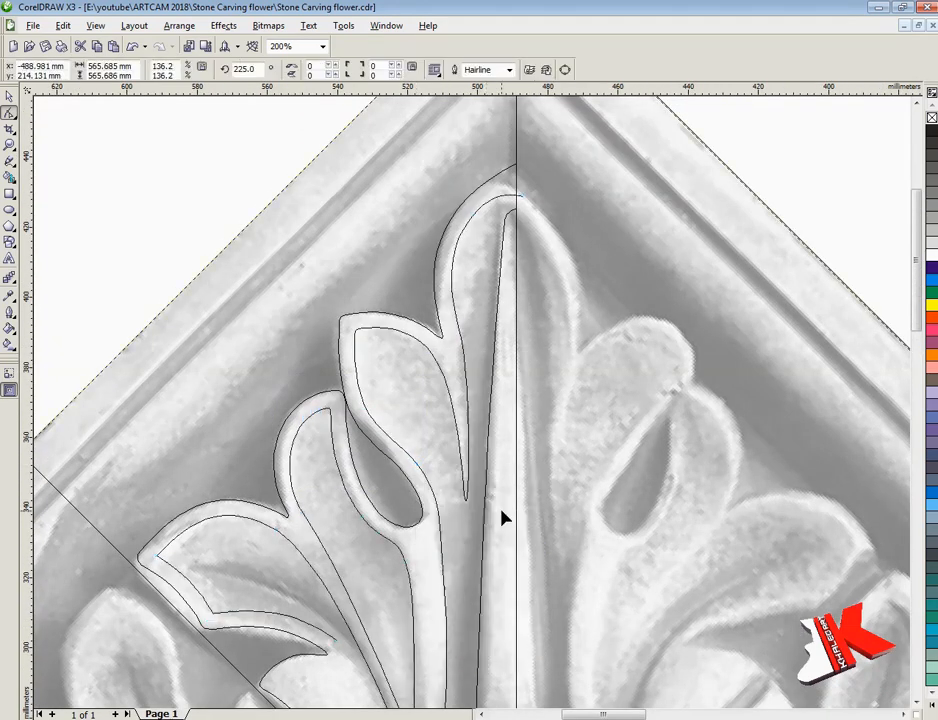
scroll(503, 515, up, 5)
scroll(378, 313, down, 5)
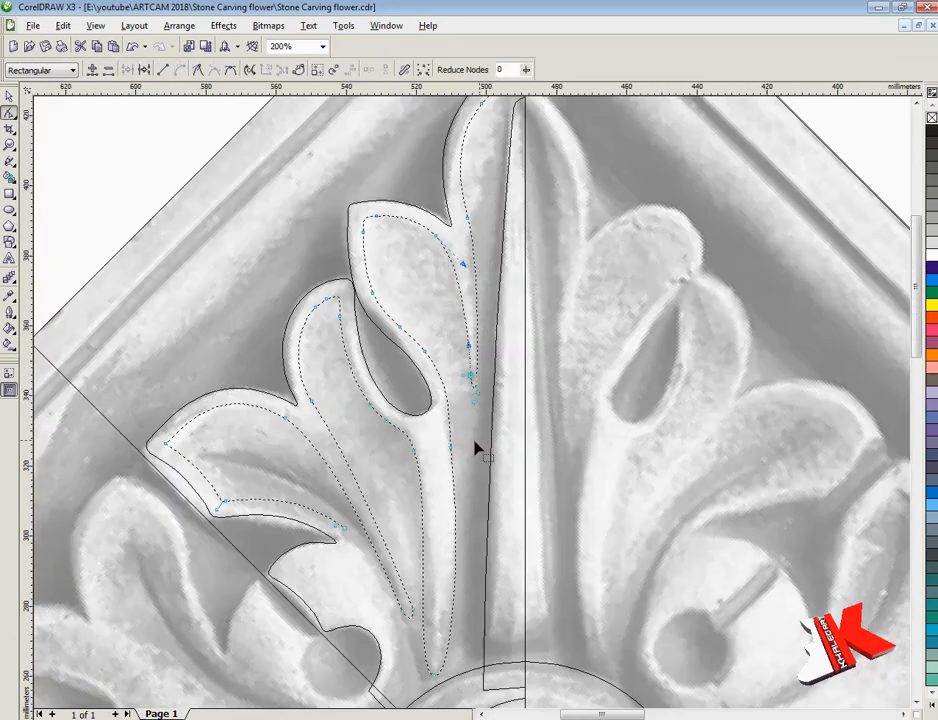
click(95, 25)
key(Escape)
Step: Round the inner contour's sharp corner at the outermost tip of the lowest lobe into a smooth curve
scroll(272, 486, up, 5)
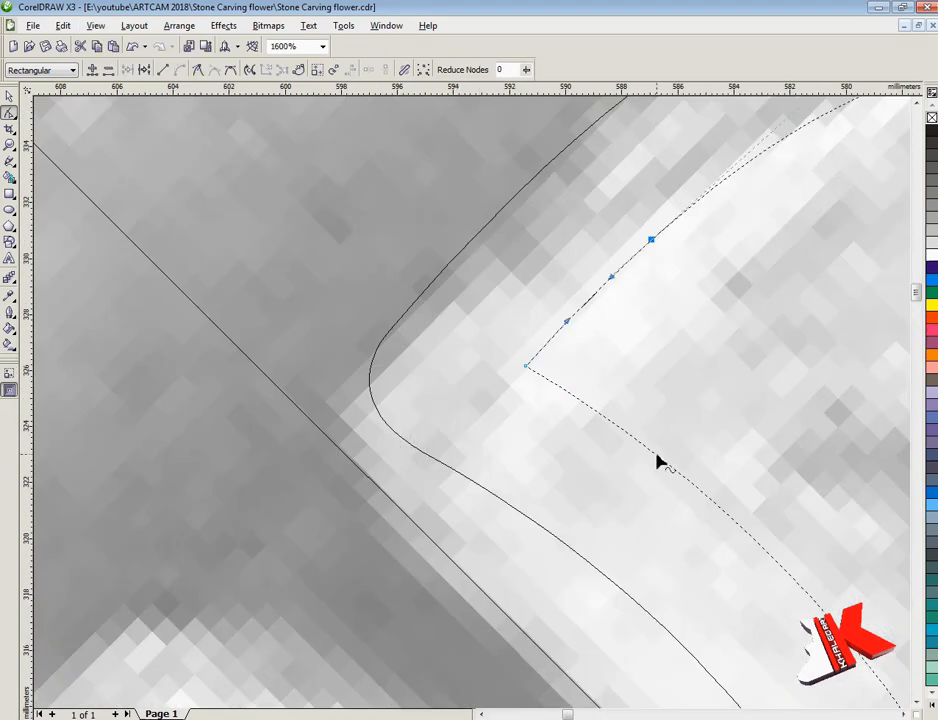
drag(557, 437, 507, 377)
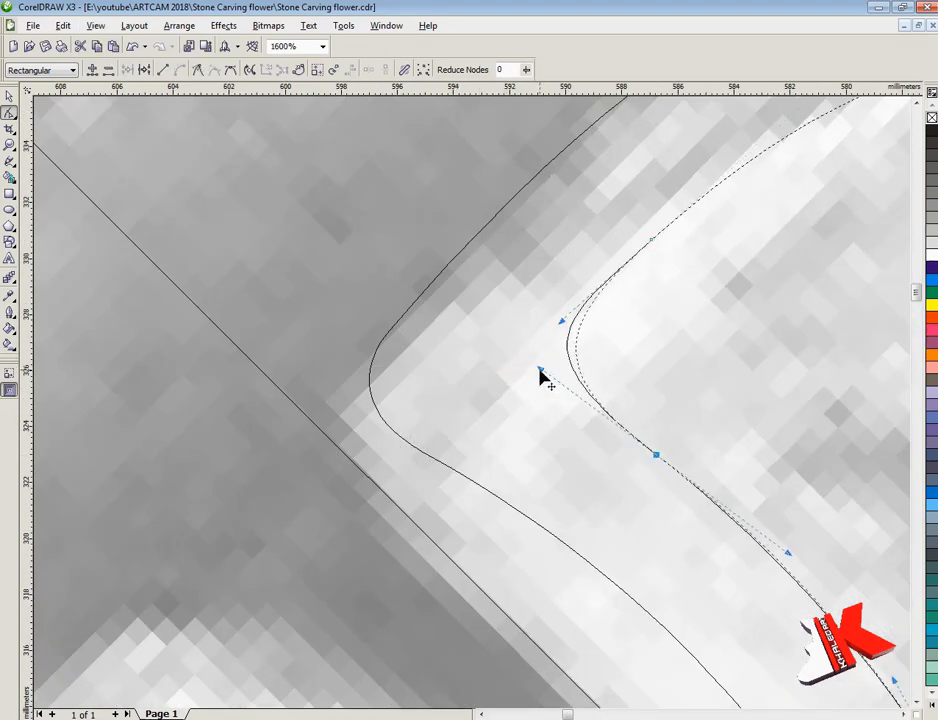
key(z)
scroll(366, 262, down, 5)
scroll(561, 251, up, 5)
key(F10)
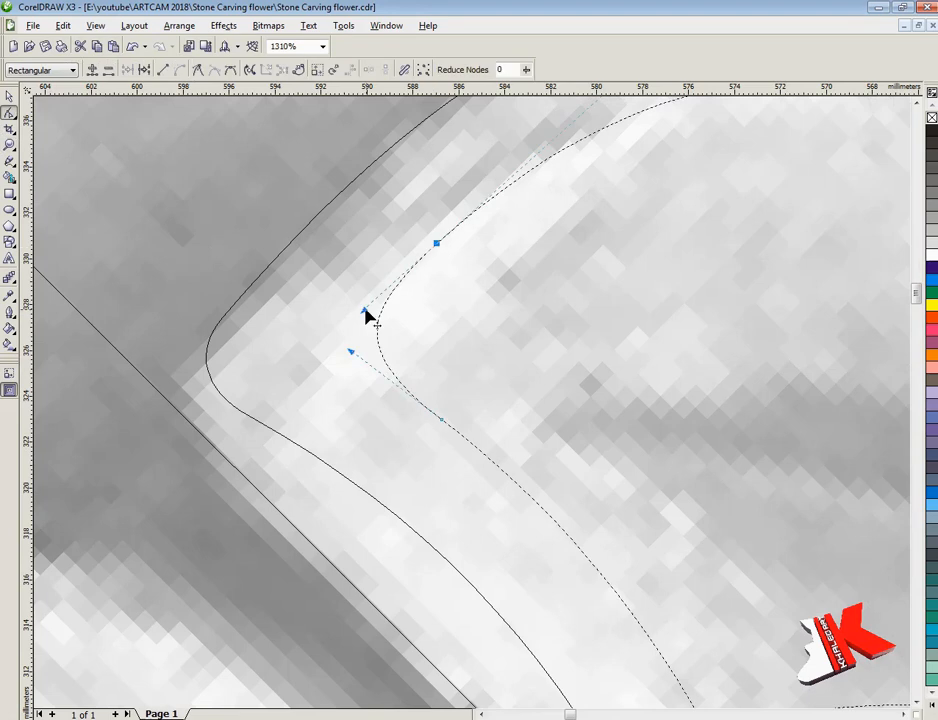
drag(350, 352, 333, 338)
Step: Reshape the axis-side edge of the long crease notch and its upper bend beside the teardrop opening
key(z)
scroll(649, 508, down, 6)
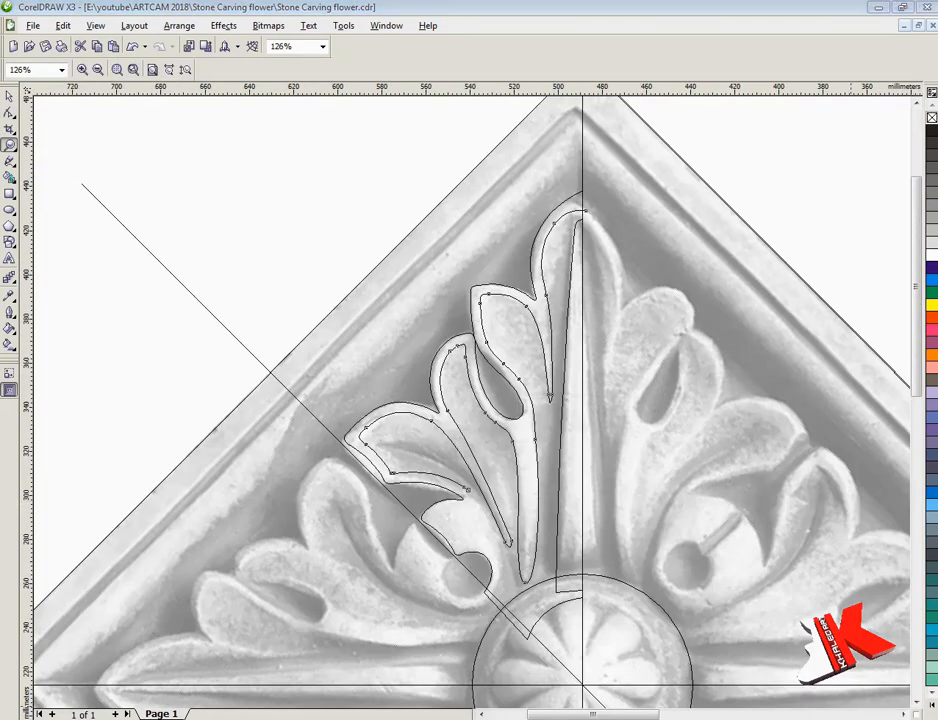
drag(410, 340, 620, 632)
key(F10)
click(458, 590)
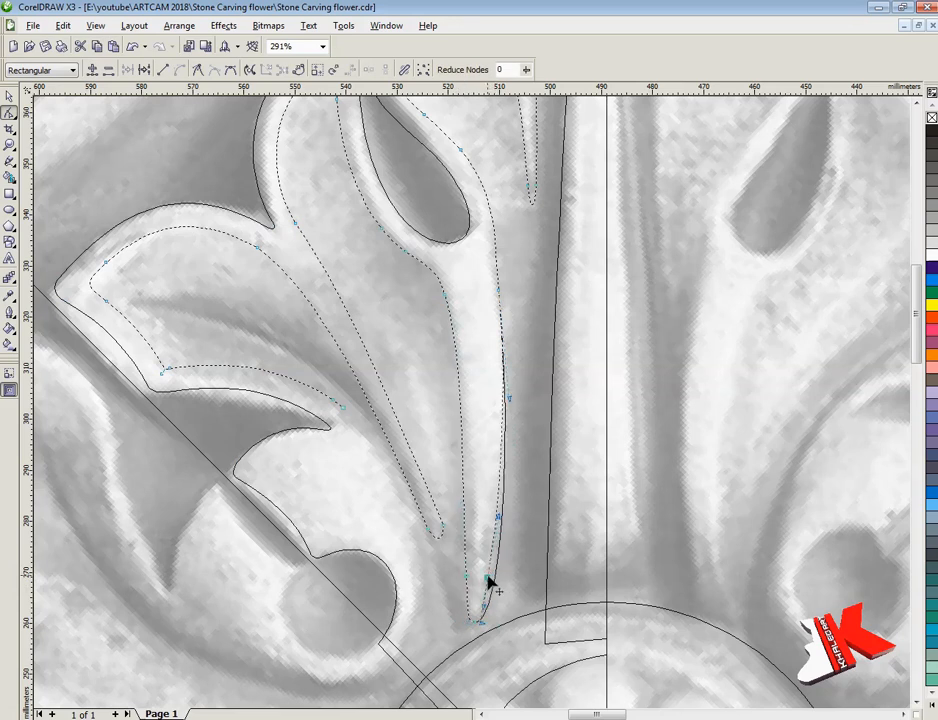
click(456, 304)
click(496, 299)
click(506, 243)
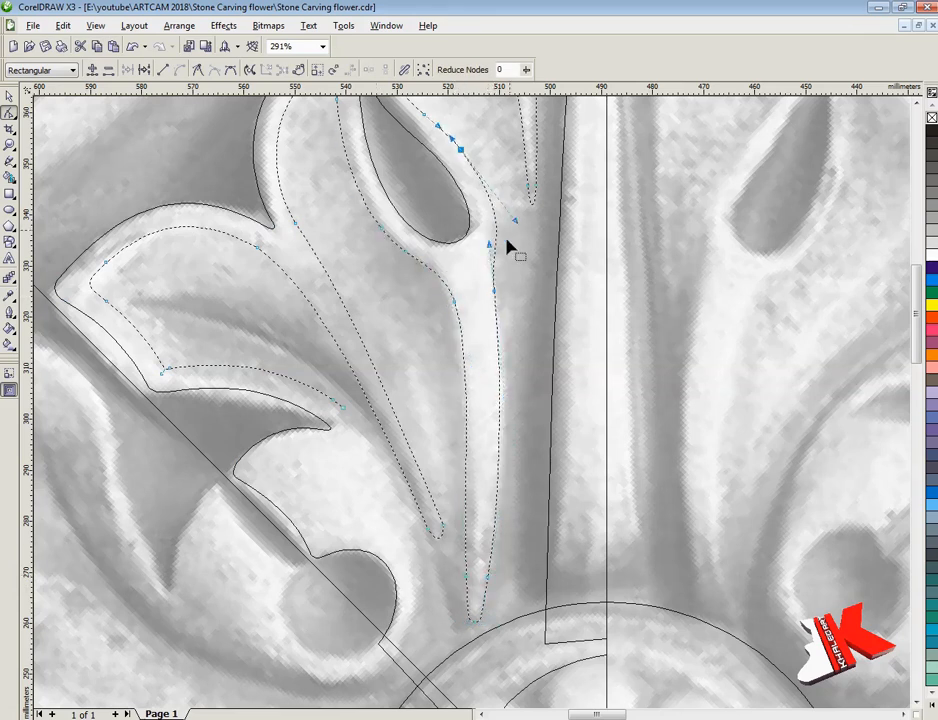
Step: Narrow the long crease notch by bending its lobe-side edge inward and adjusting the node on its opposite edge
click(491, 518)
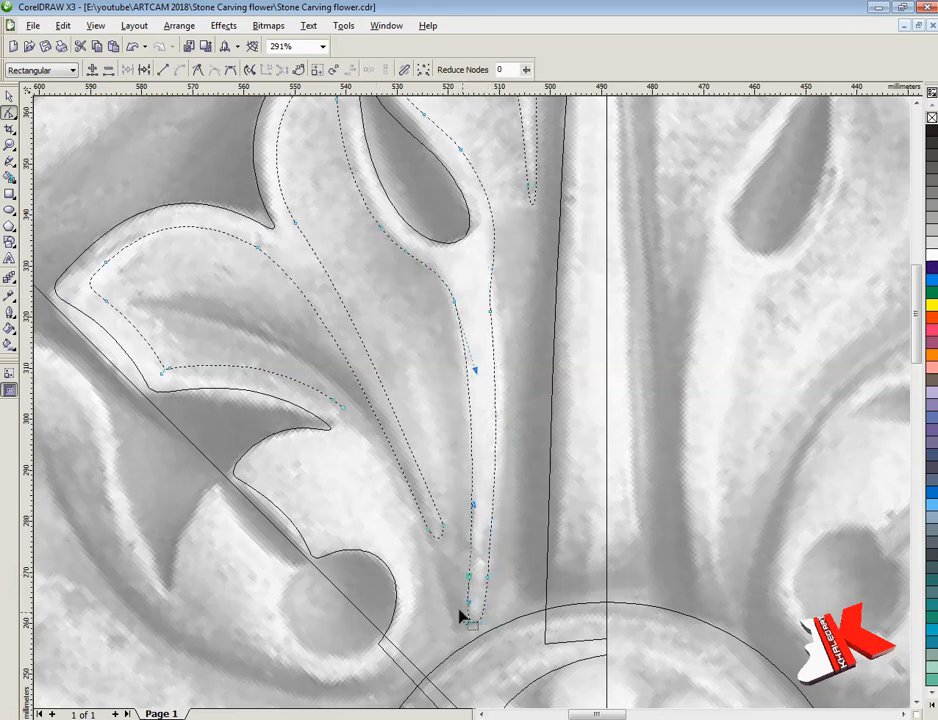
scroll(467, 302, down, 2)
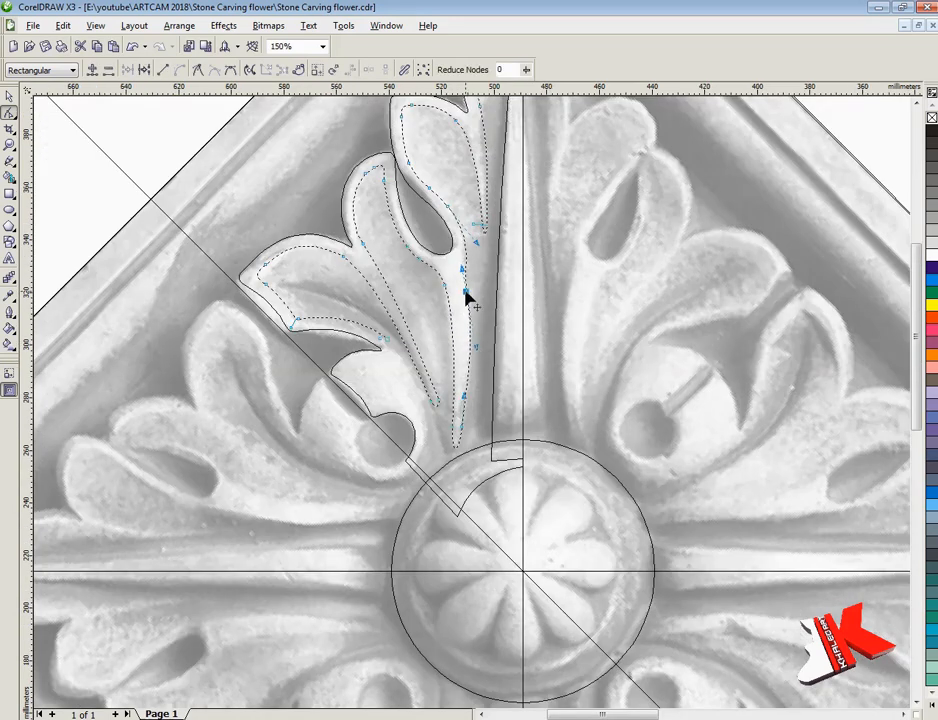
scroll(467, 302, up, 2)
right_click(521, 336)
click(538, 410)
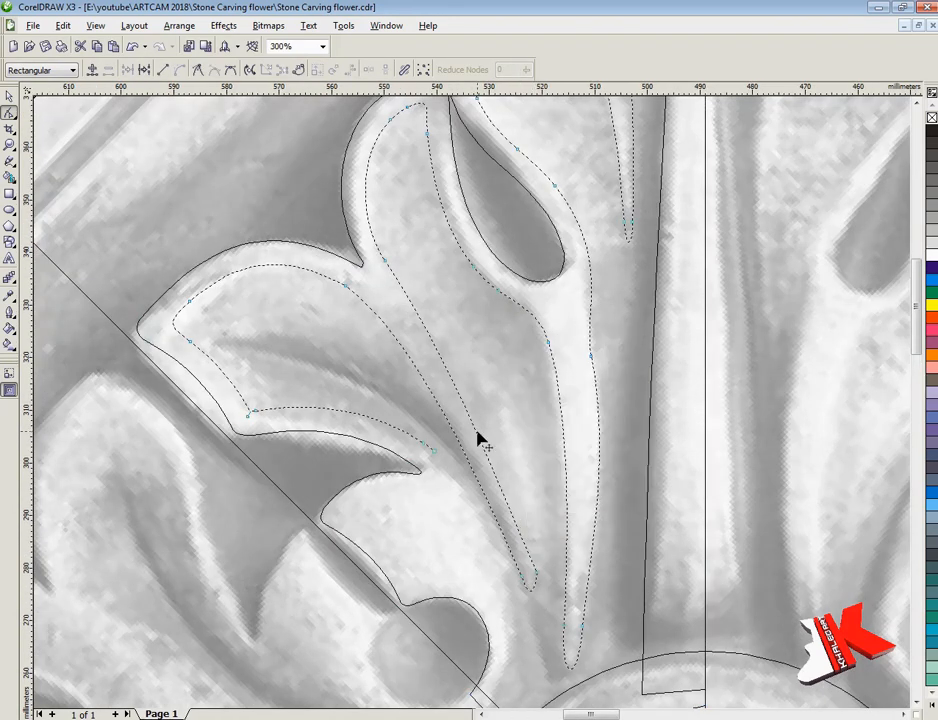
Step: Narrow the rounded tip of the inner contour's notch between the two lower lobes
scroll(530, 580, up, 6)
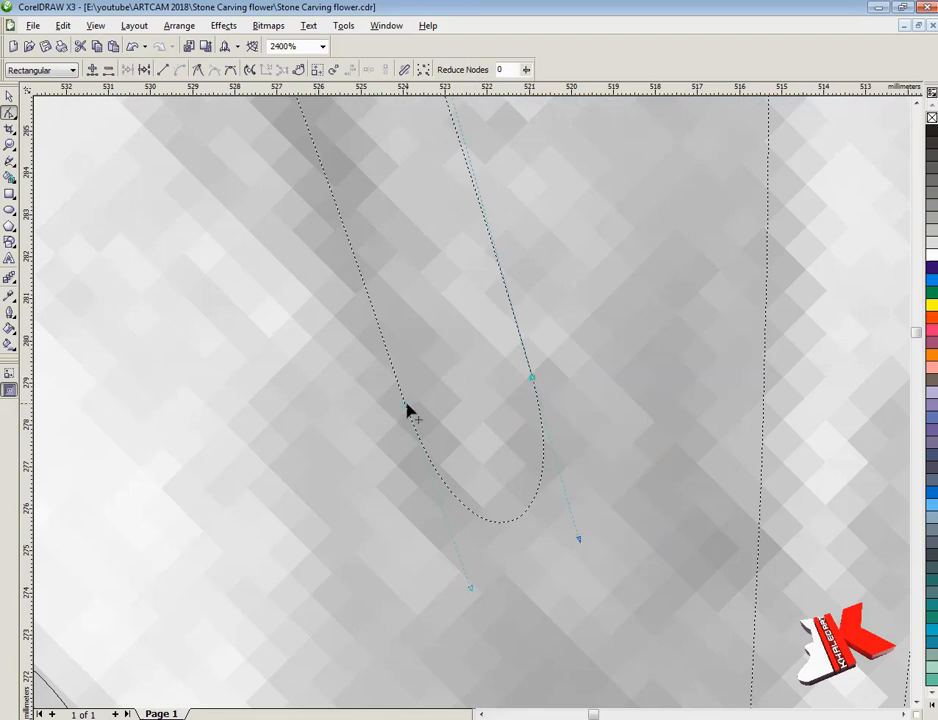
drag(405, 410, 431, 406)
scroll(354, 320, down, 6)
scroll(354, 320, up, 2)
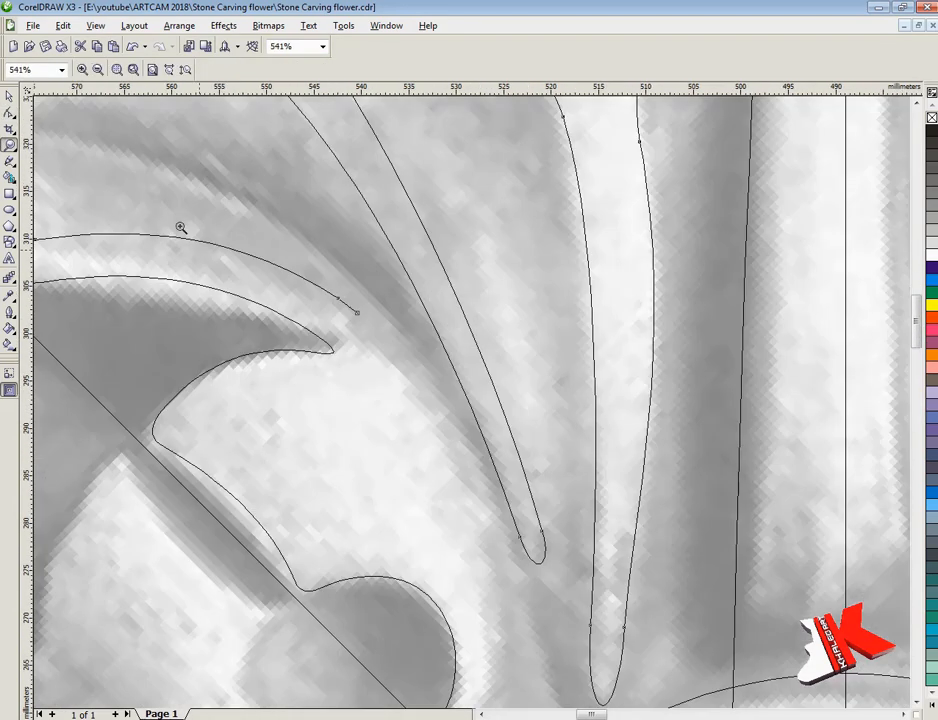
Step: Extend the inner contour's lower open end in a curve around the scroll toward the diagonal guide line
key(z)
scroll(412, 360, down, 5)
scroll(513, 465, up, 3)
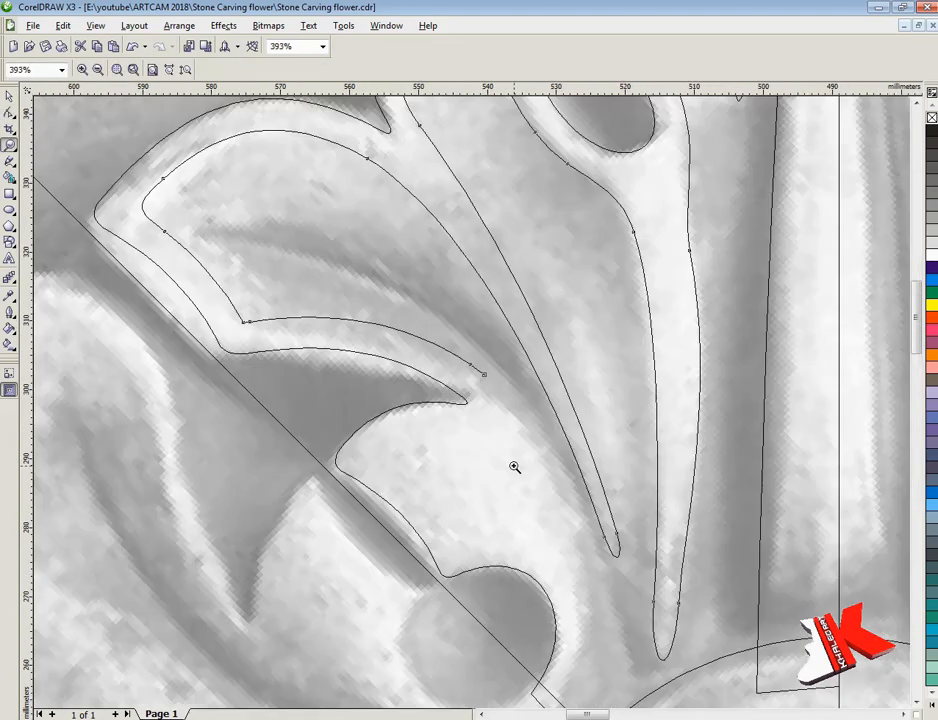
scroll(527, 490, down, 4)
drag(591, 468, 590, 467)
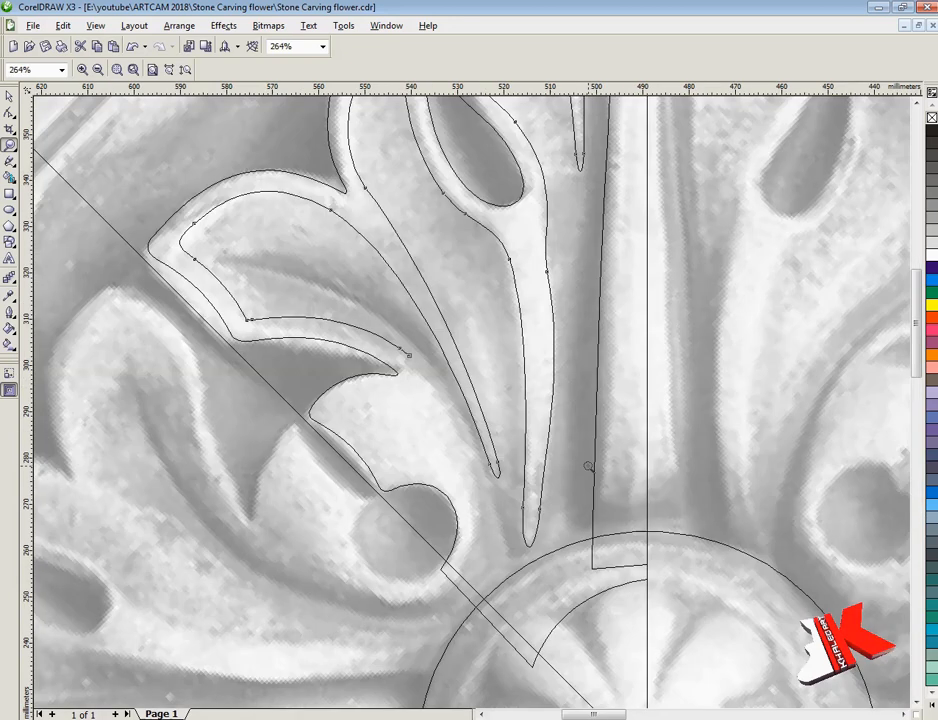
scroll(550, 415, down, 4)
scroll(513, 509, up, 2)
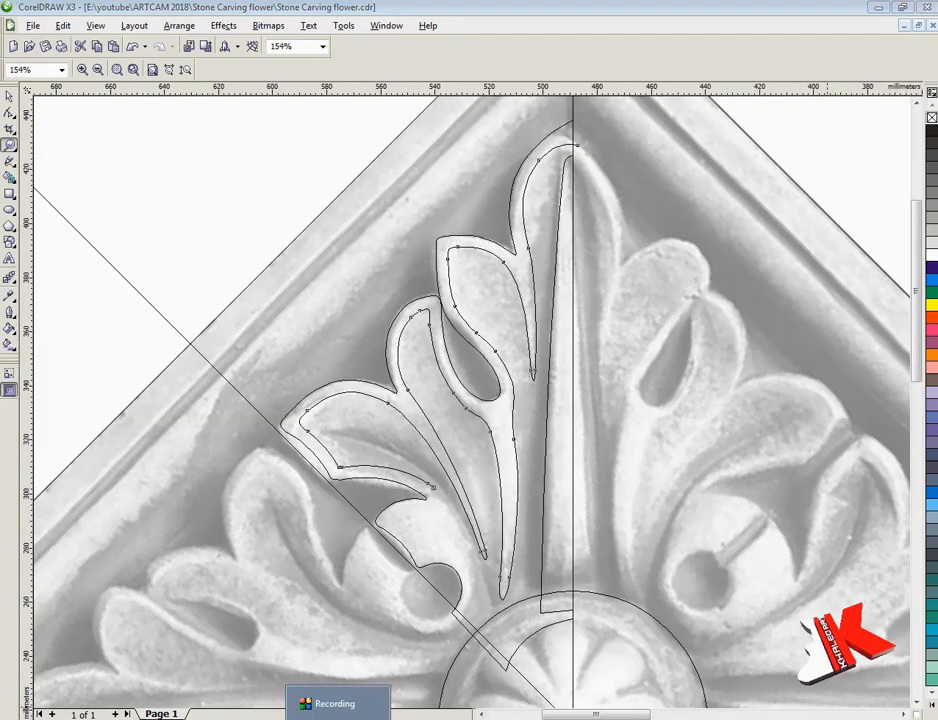
drag(366, 448, 692, 682)
key(F10)
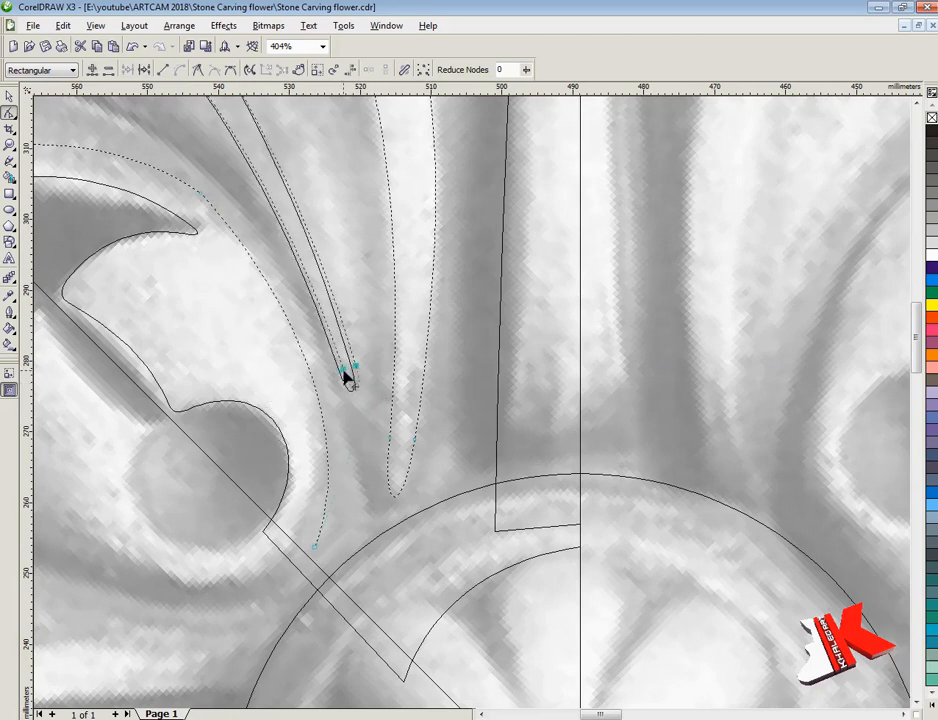
click(199, 228)
click(210, 205)
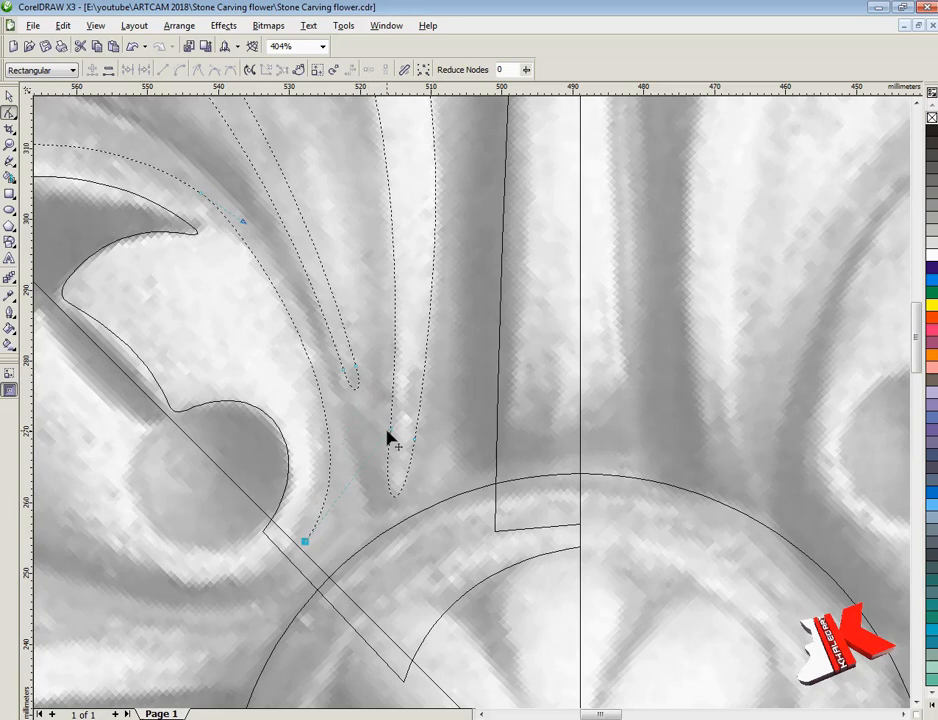
Step: Smooth the inner contour's curve along the scroll by replacing the node near the notch with one farther down
scroll(304, 383, down, 3)
scroll(304, 383, up, 3)
click(383, 325)
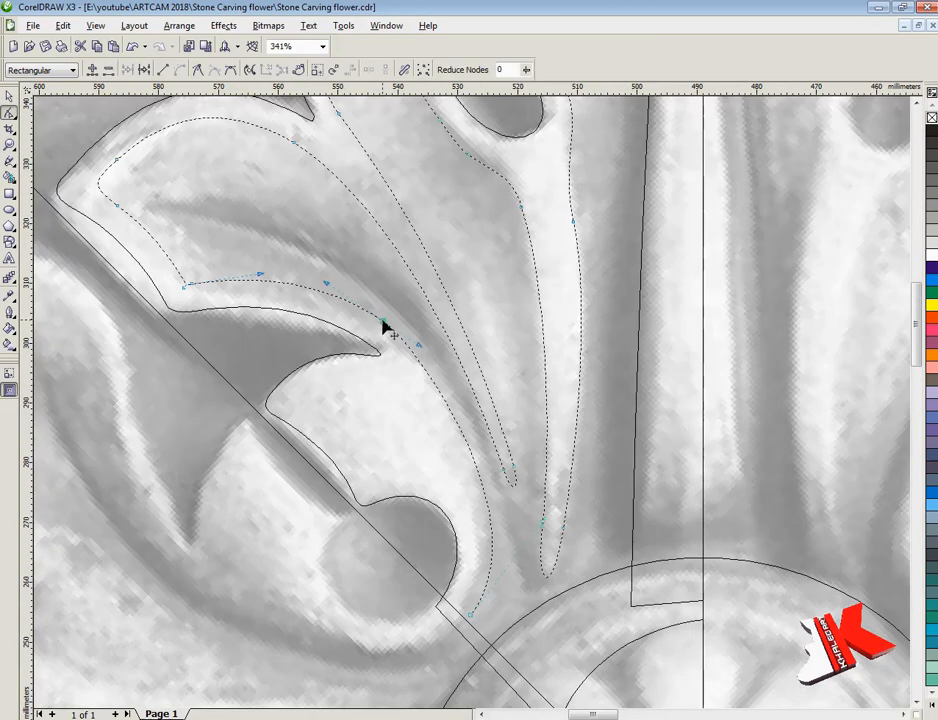
click(189, 286)
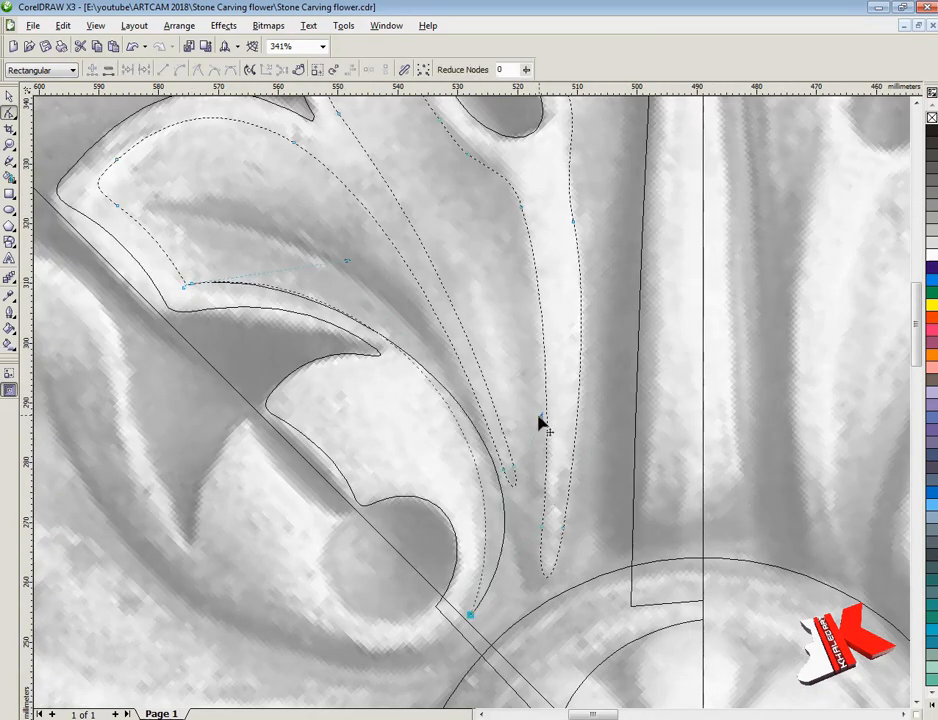
drag(346, 264, 355, 265)
double_click(418, 363)
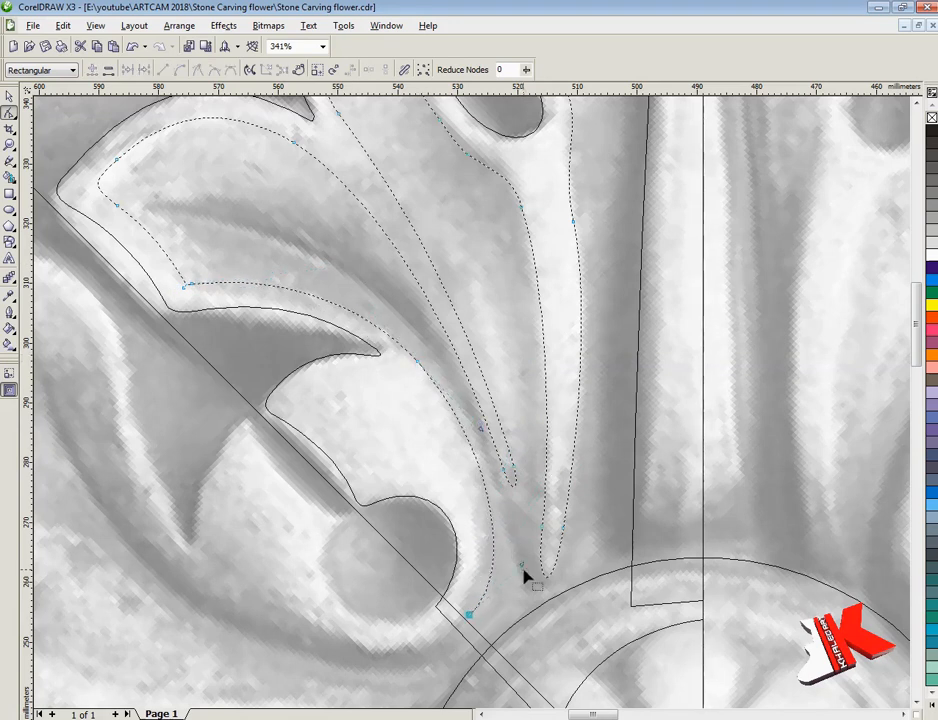
Step: Move the inner contour's lower end node beside the diagonal guide line and adjust the curve following the scroll
key(Tab)
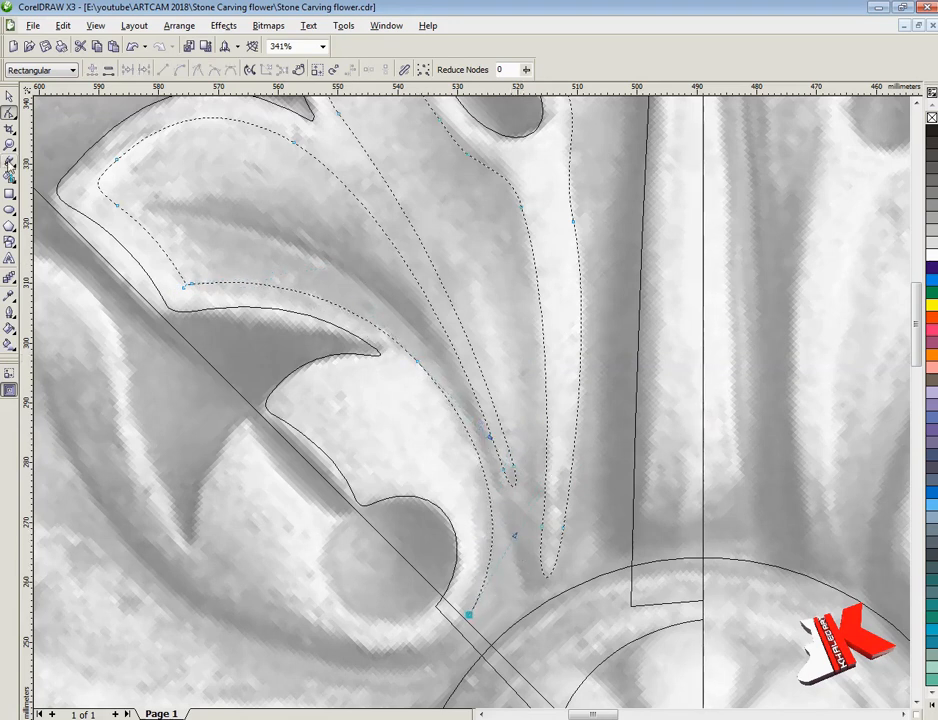
key(space)
key(space)
drag(469, 617, 451, 636)
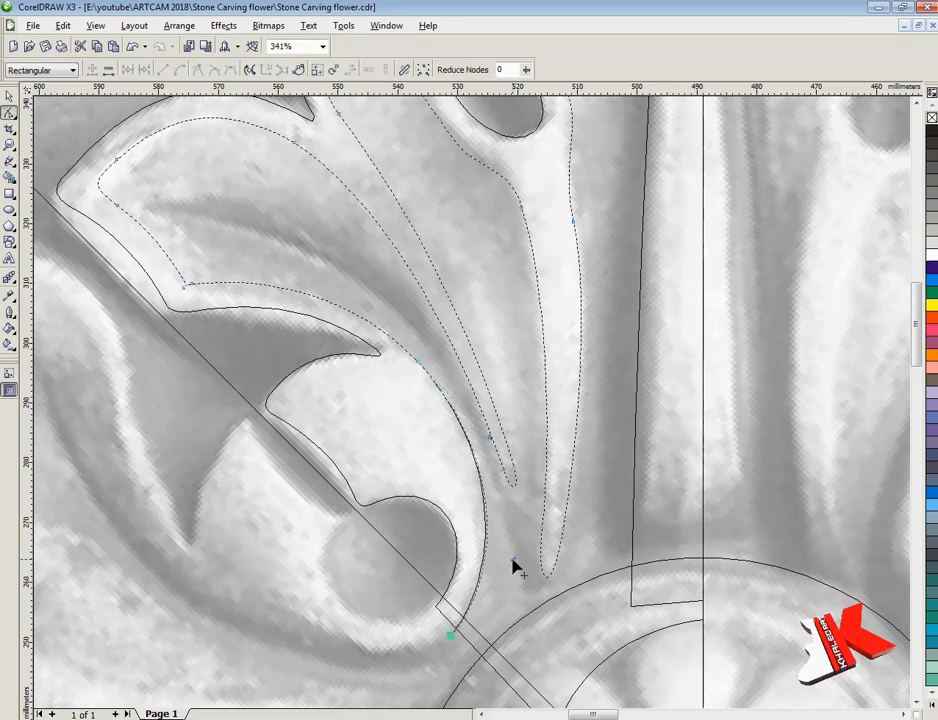
Step: Close the inner contour with straight lines across the leaf base and up along the vertical axis, reshaping its top end
key(F5)
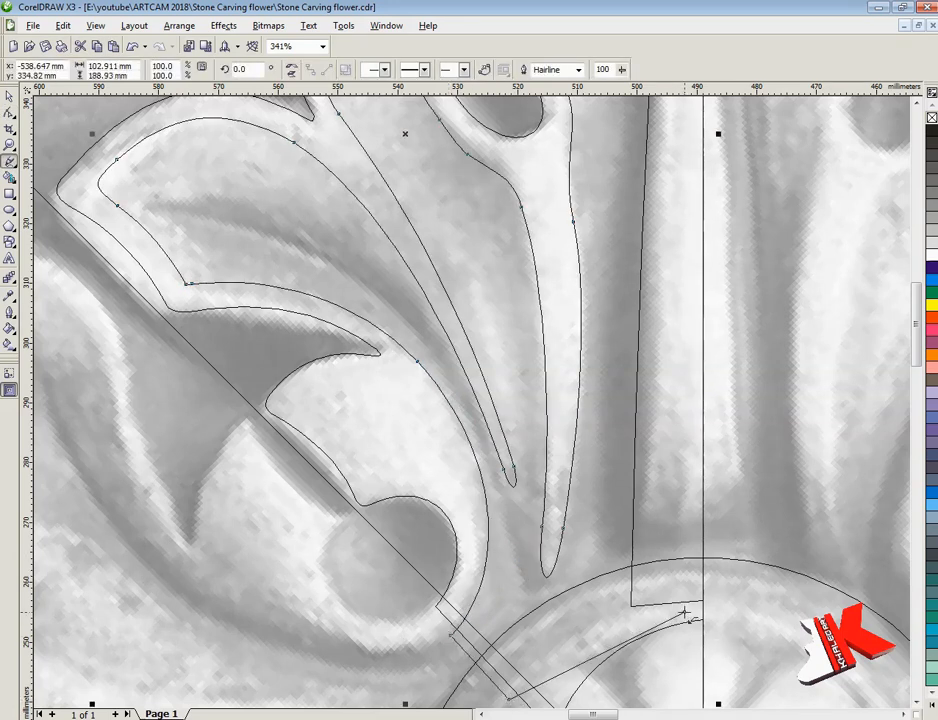
scroll(684, 612, up, 10)
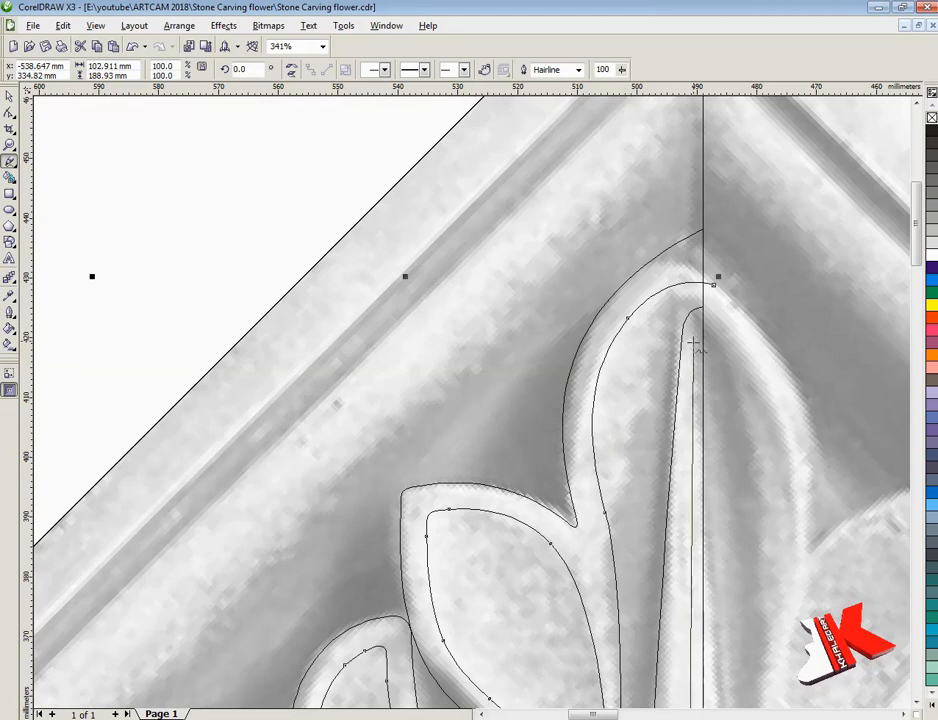
key(F10)
drag(712, 289, 673, 274)
click(9, 145)
right_click(548, 350)
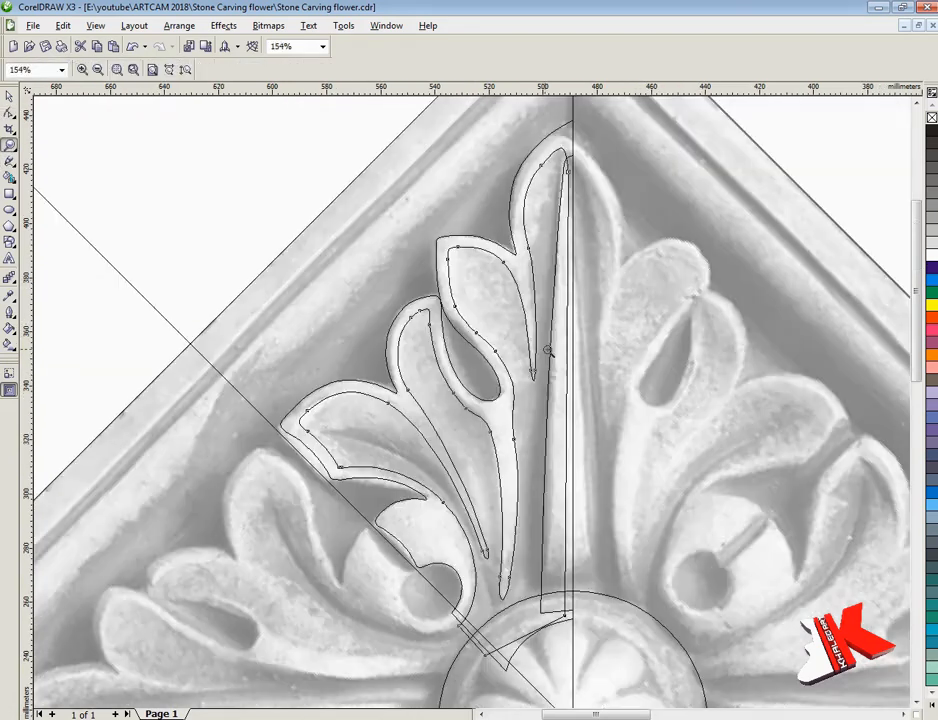
Step: Select all curves of the traced half leaf and move them onto empty space beside the relief image
right_click(305, 270)
right_click(248, 254)
click(9, 97)
drag(366, 241, 505, 449)
key(Left)
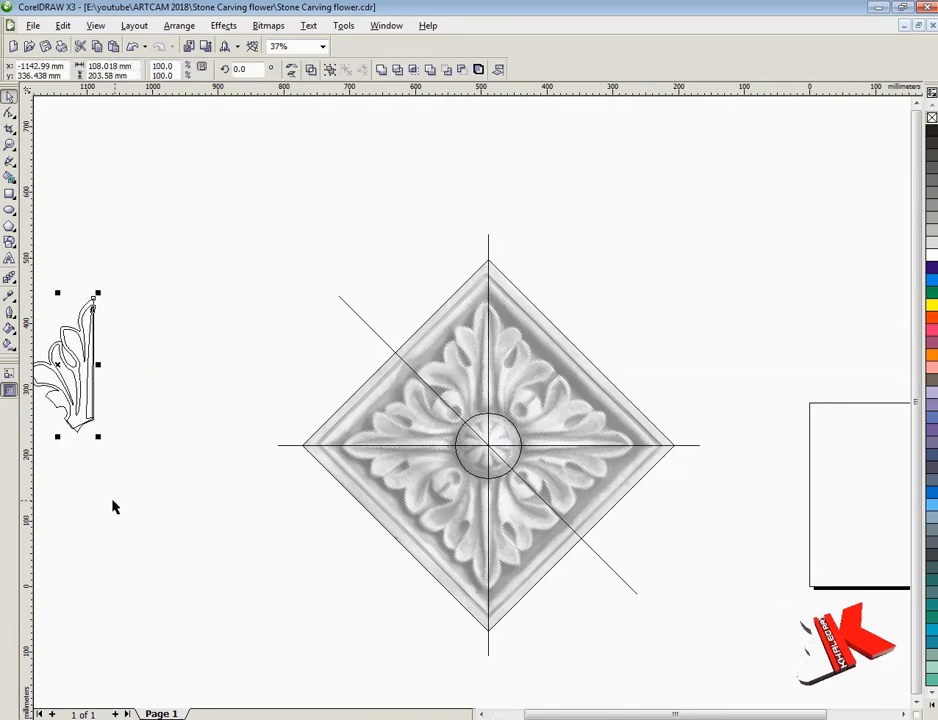
click(111, 498)
key(alt+Left)
Step: Fill the inner contour blue, the outer outline grey-blue and the vein pale green, and display the drawing with fills
scroll(255, 358, up, 2)
click(466, 484)
click(932, 280)
click(95, 26)
click(145, 70)
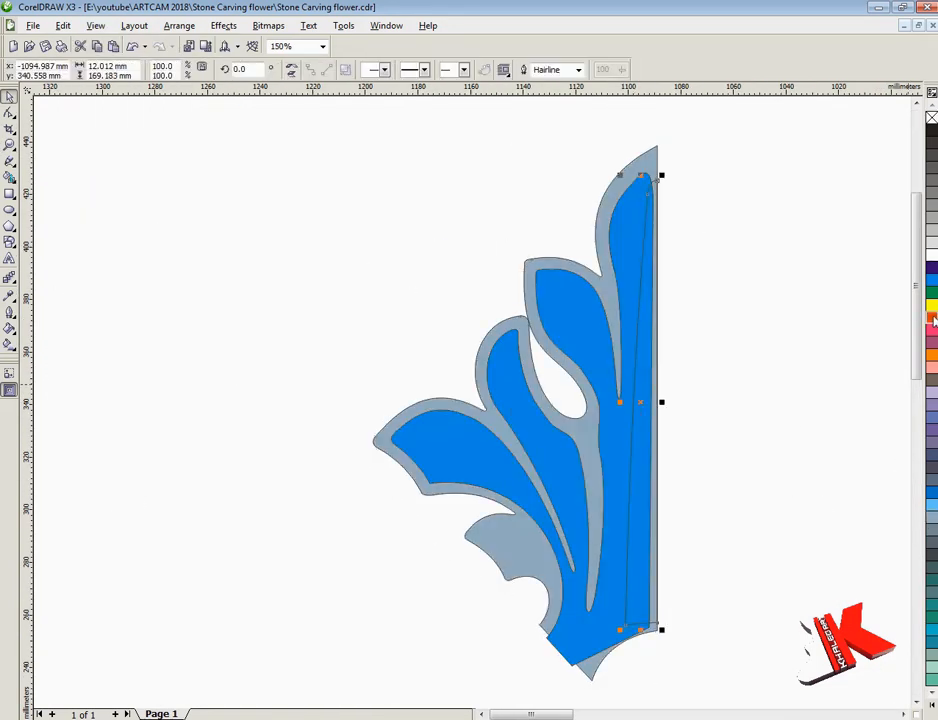
click(932, 519)
click(932, 669)
click(741, 505)
Step: Move the vein's lower corner toward the vertical axis to narrow its base
scroll(704, 594, up, 1)
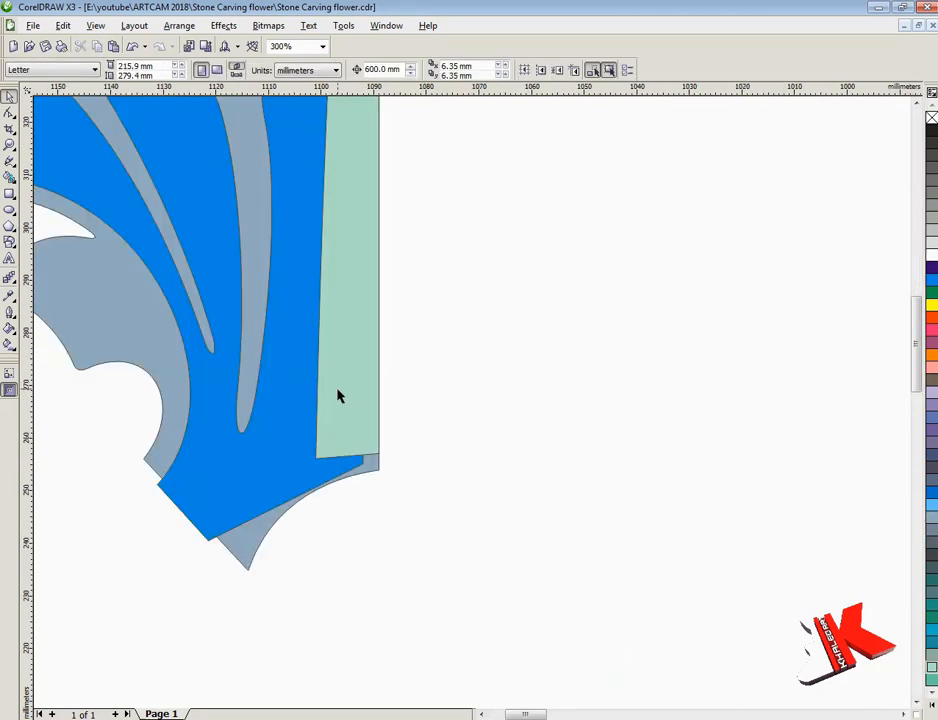
scroll(328, 438, up, 1)
click(9, 113)
click(470, 428)
drag(461, 438, 480, 439)
Step: Bend the vein's long slanted edge into a gentle curve running down to its base corner
right_click(484, 328)
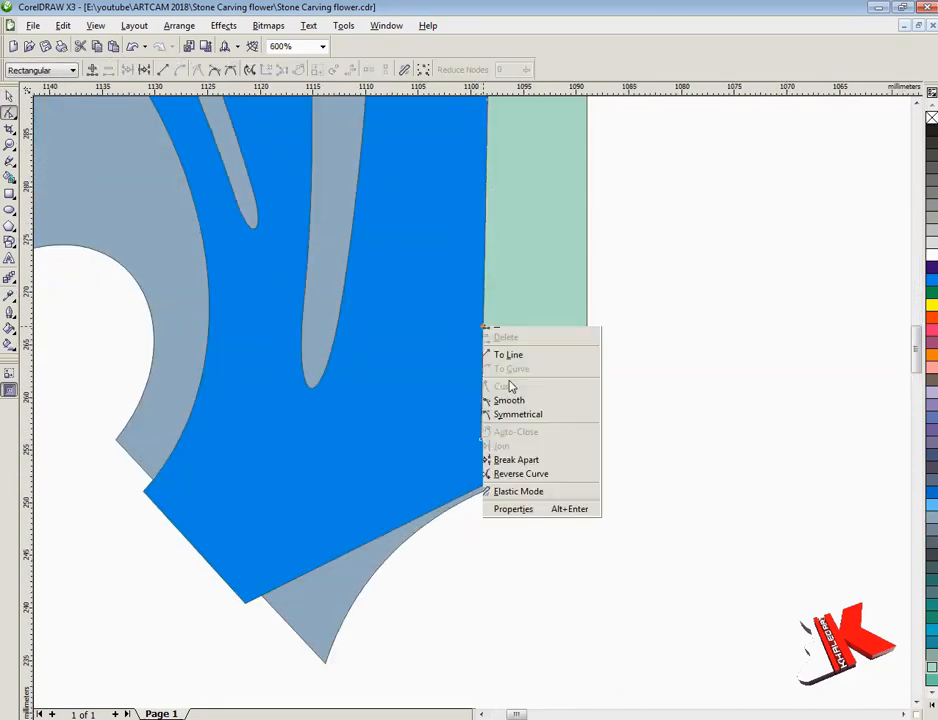
click(505, 354)
scroll(487, 343, down, 1)
drag(572, 200, 597, 40)
scroll(419, 377, down, 1)
scroll(471, 402, up, 1)
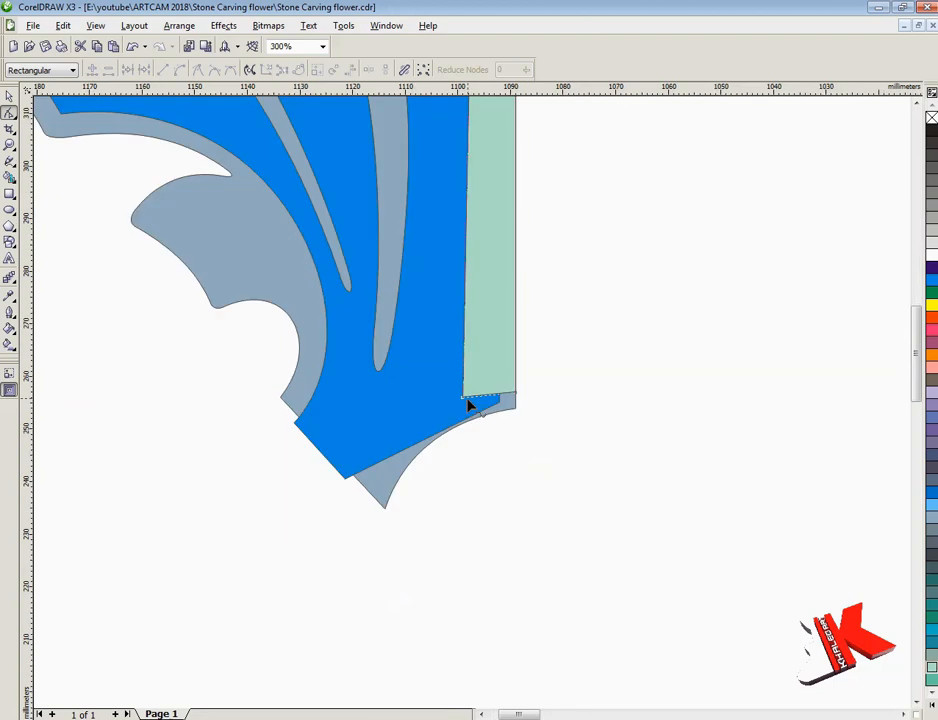
click(469, 399)
scroll(493, 142, down, 1)
click(42, 161)
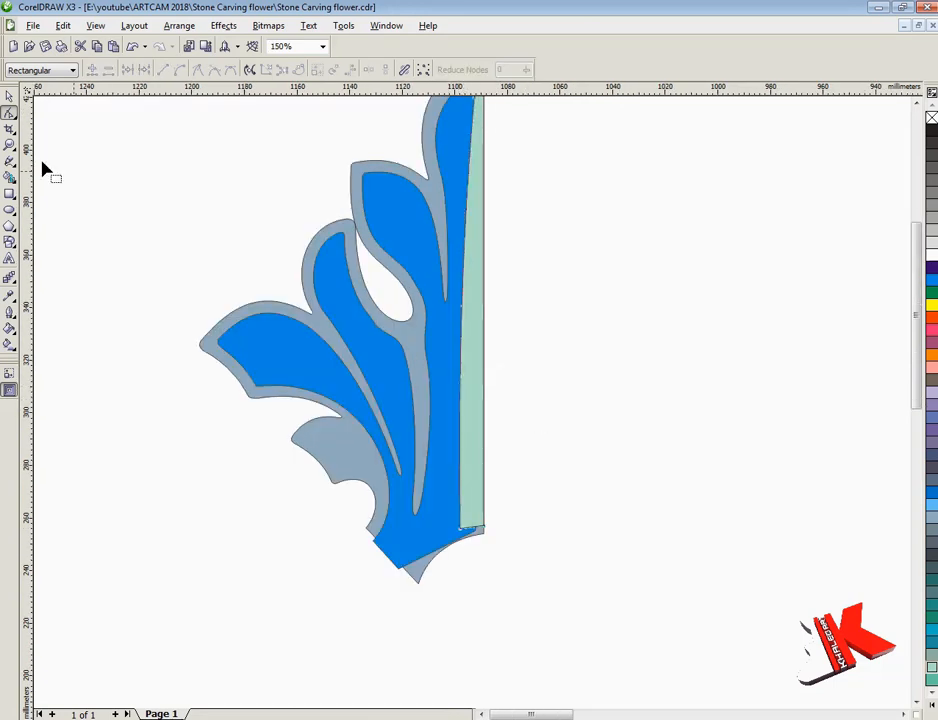
Step: Examine the proportions of the filled half leaf, both up close and as a whole
click(9, 145)
key(F3)
drag(316, 222, 551, 498)
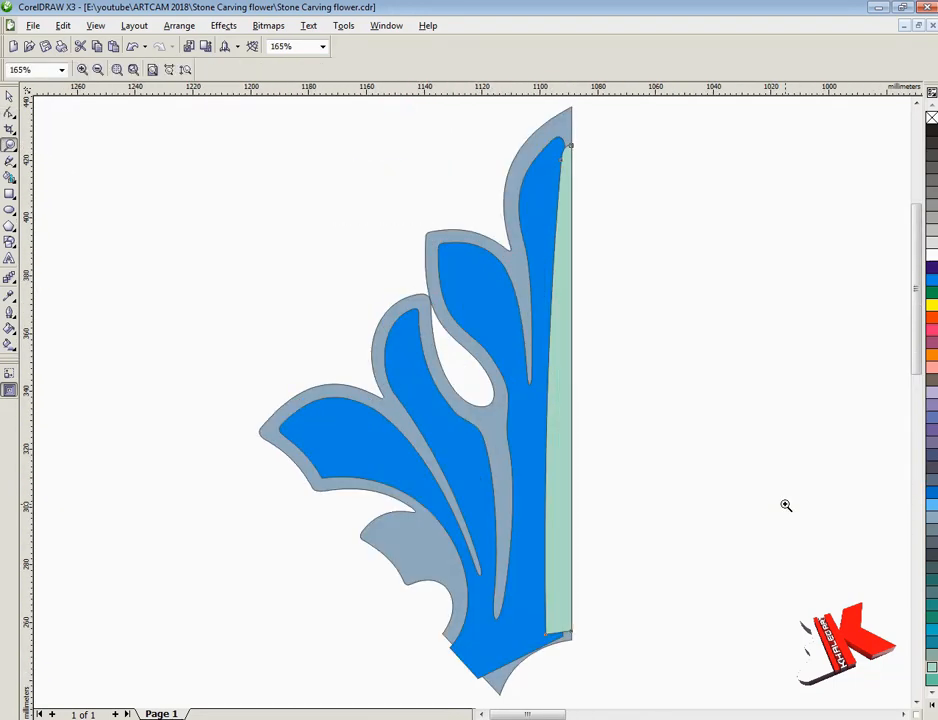
click(785, 505)
key(F3)
drag(42, 196, 140, 400)
key(F3)
key(F3)
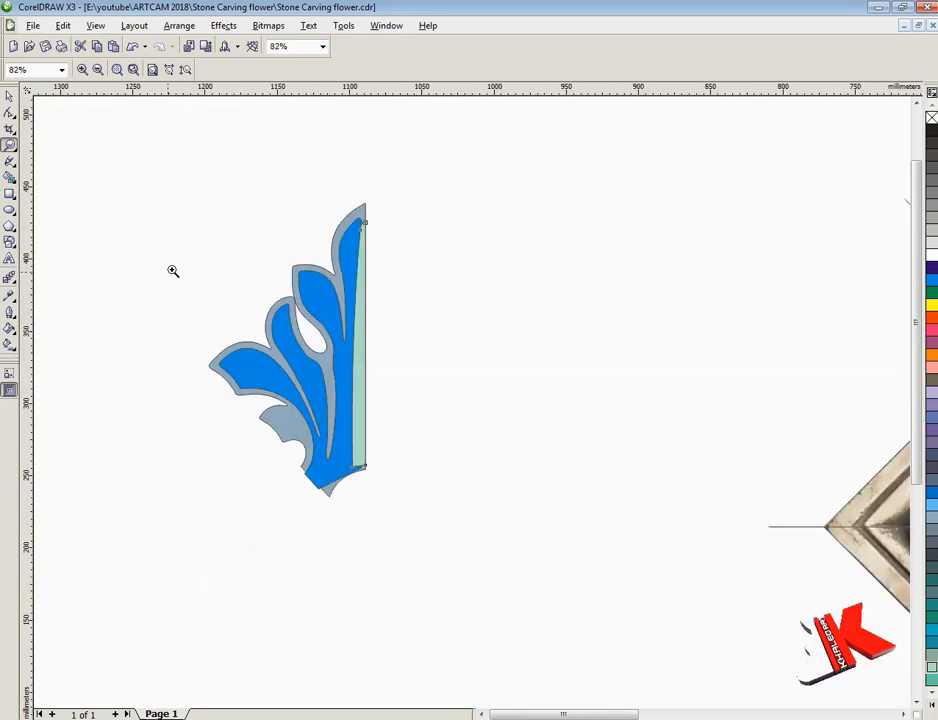
Step: Bend the axis-side edge of the notch between the two lower lobes into a fuller curve down to its tip
drag(172, 270, 462, 511)
drag(278, 258, 684, 629)
key(F10)
click(466, 540)
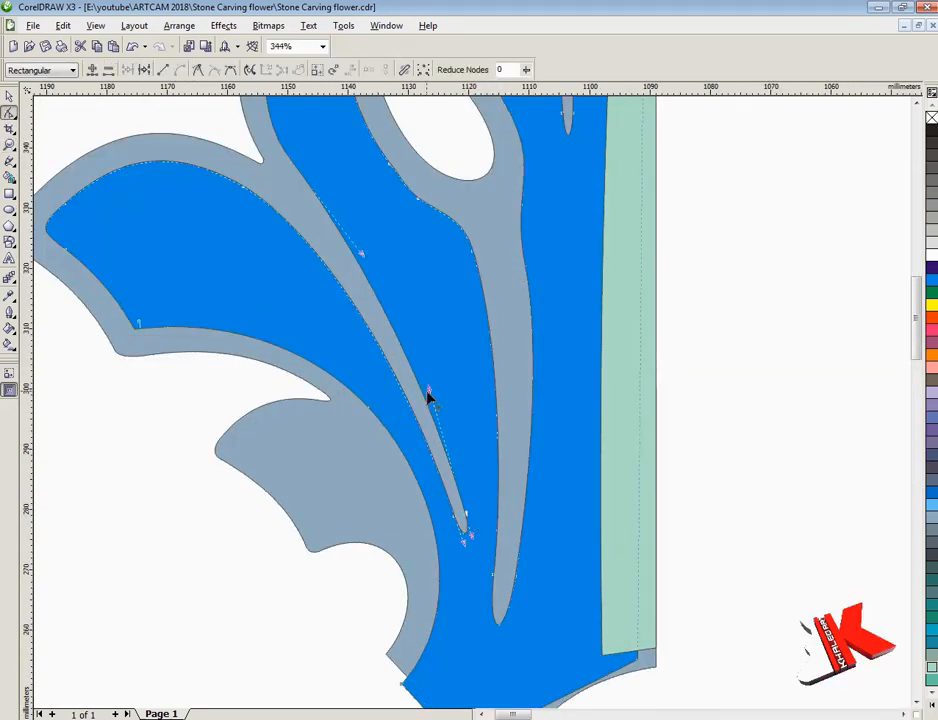
key(Escape)
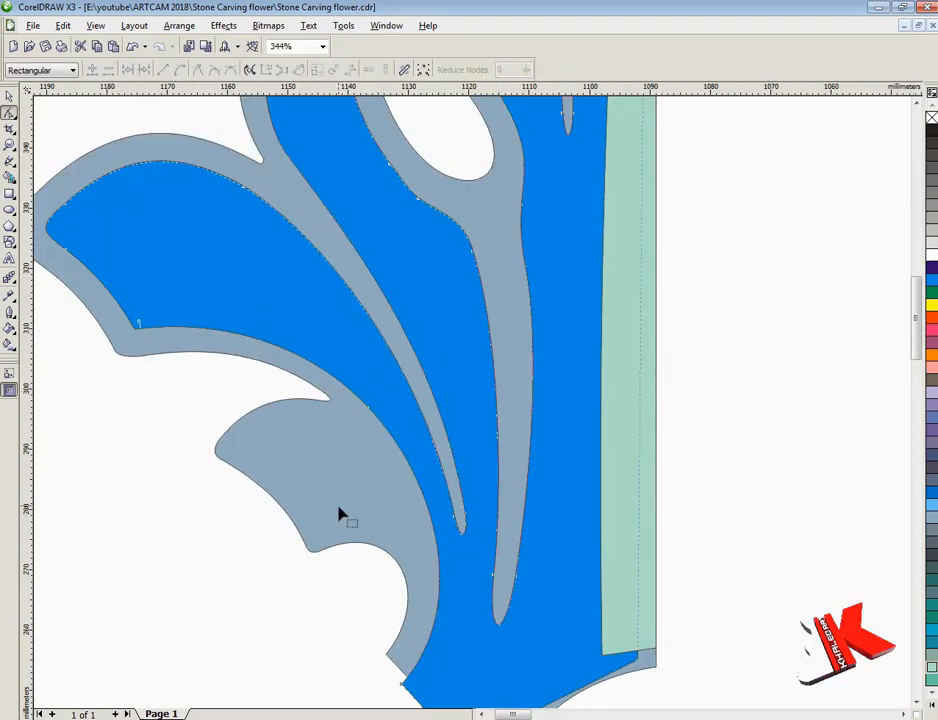
Step: Round the inner contour's sharp lower corner on the lowest lobe and select the leaf's outer outline
scroll(157, 353, up, 2)
click(410, 410)
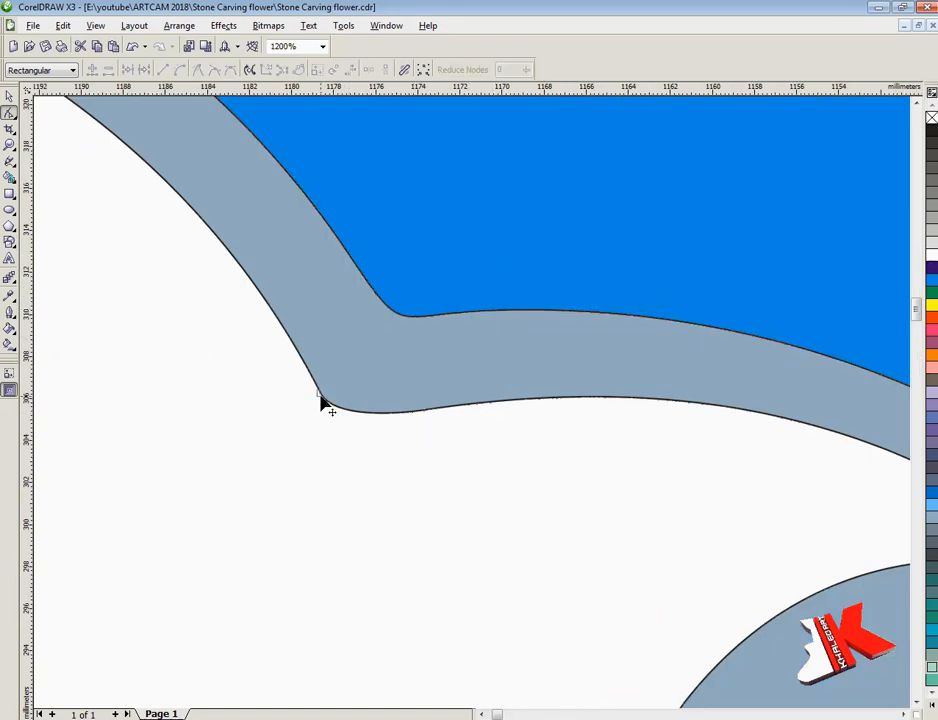
Step: Round the outer outline's sharp lower corner on the lowest lobe and adjust the edge leading into it
drag(347, 433, 346, 446)
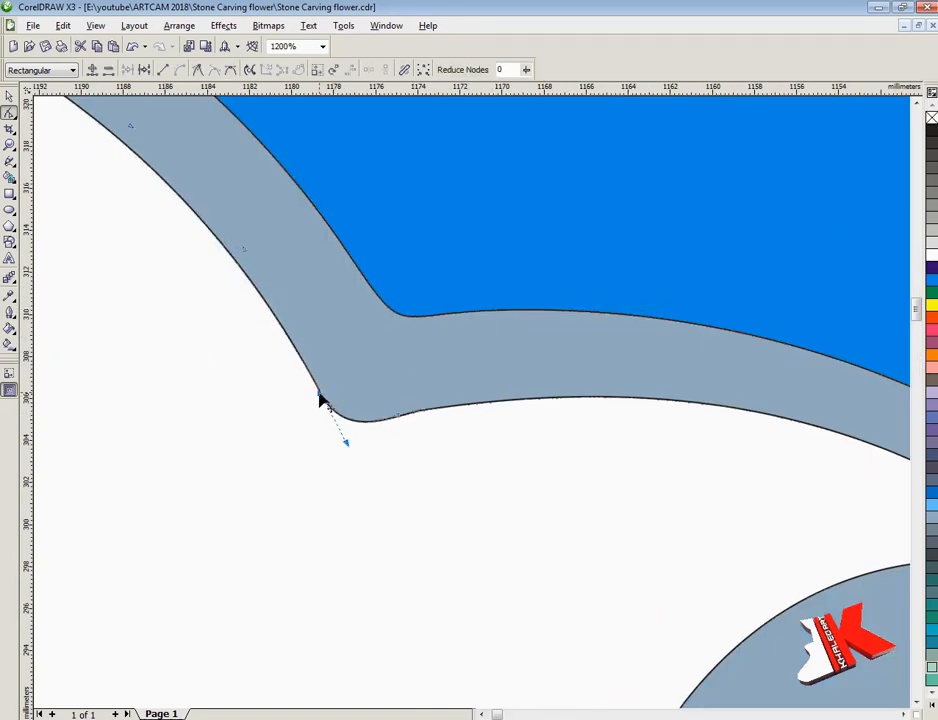
drag(321, 400, 313, 385)
drag(230, 240, 228, 244)
Step: Adjust the inner contour's long edge beside the notch between the two lower lobes into an even curve
key(z)
right_click(427, 546)
right_click(427, 546)
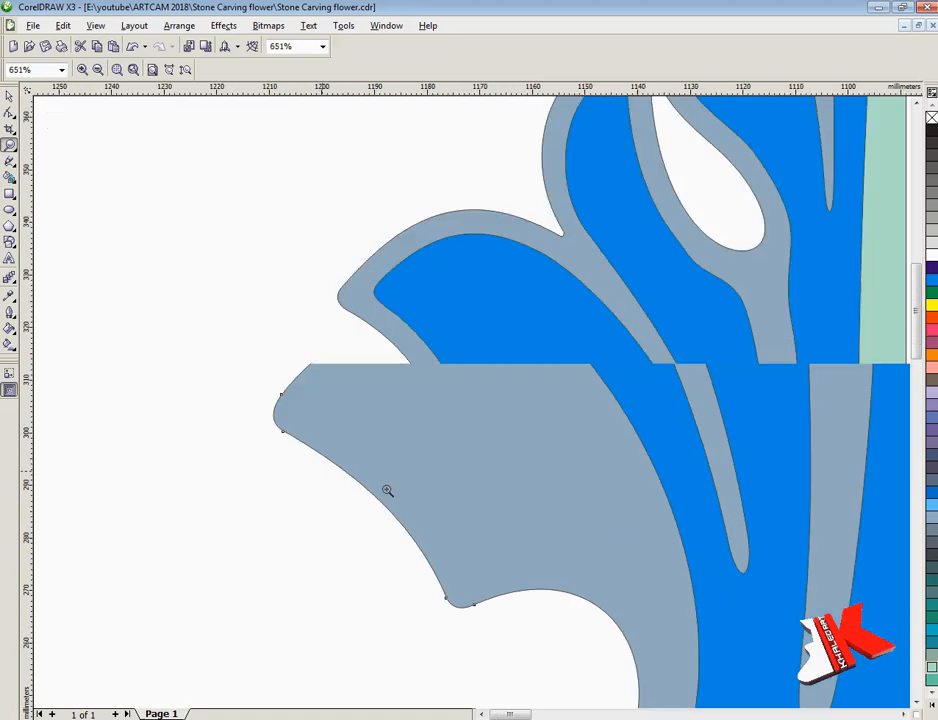
right_click(386, 490)
drag(468, 209, 622, 438)
key(F10)
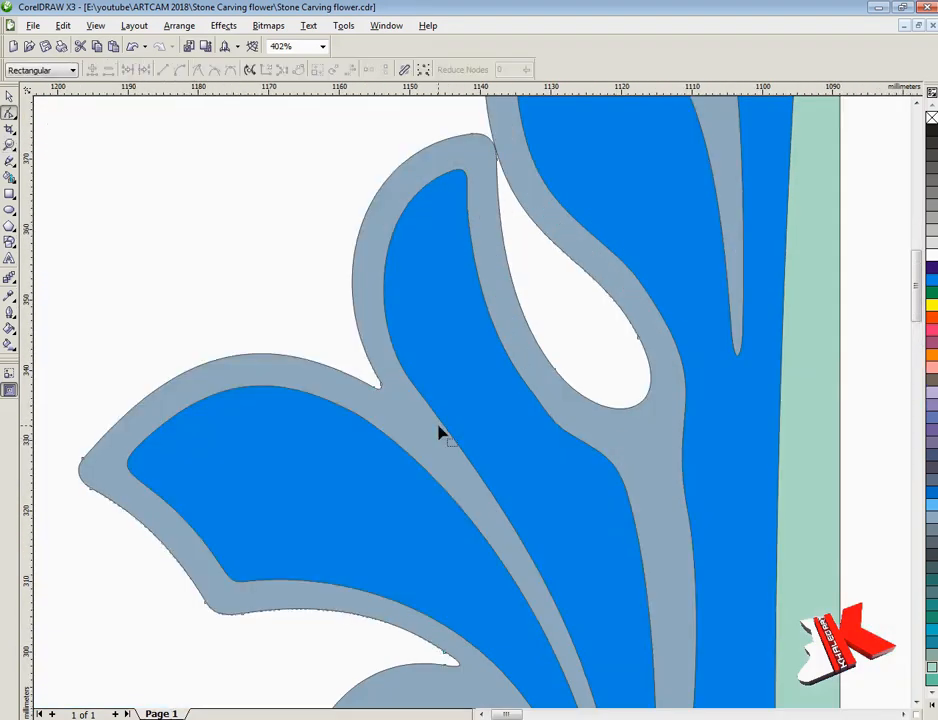
drag(502, 497, 534, 543)
scroll(534, 543, down, 2)
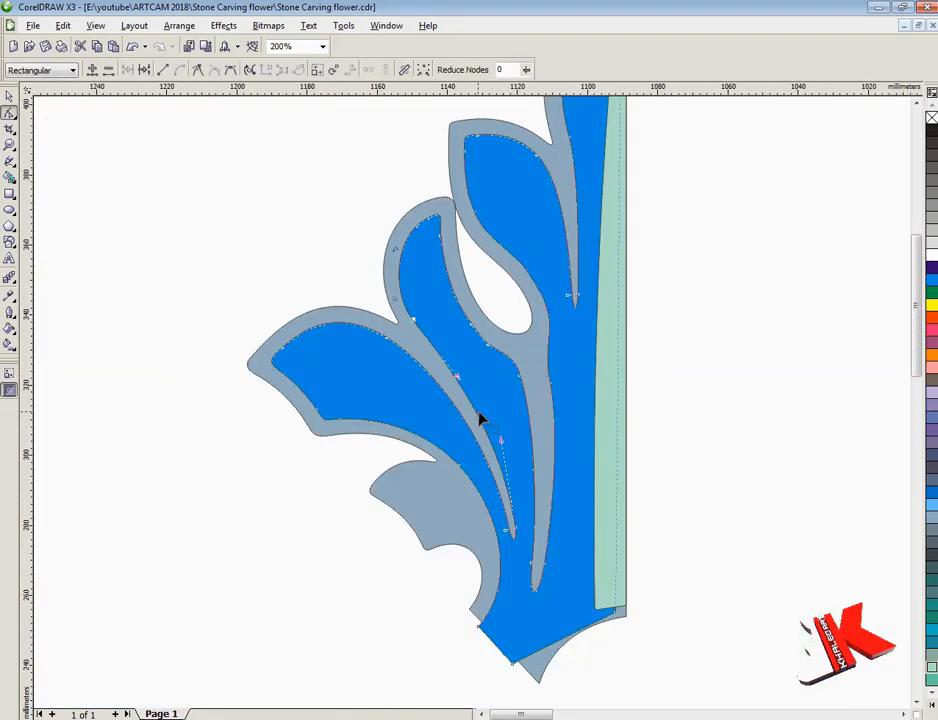
Step: Remove the fill from all half-leaf shapes and move them 600 mm right, onto the relief photo
key(space)
drag(137, 162, 548, 606)
click(932, 118)
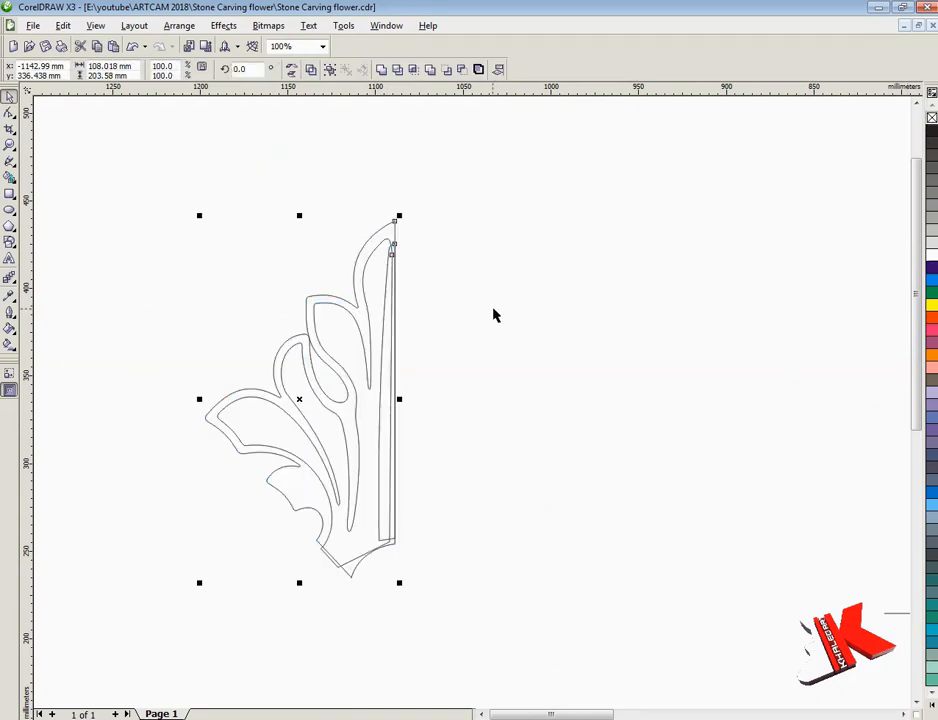
scroll(398, 343, down, 1)
key(Right)
Step: Set the display to wireframe and compare the traced half leaf with the relief photo
click(9, 145)
scroll(490, 400, down, 1)
drag(610, 320, 785, 465)
click(95, 25)
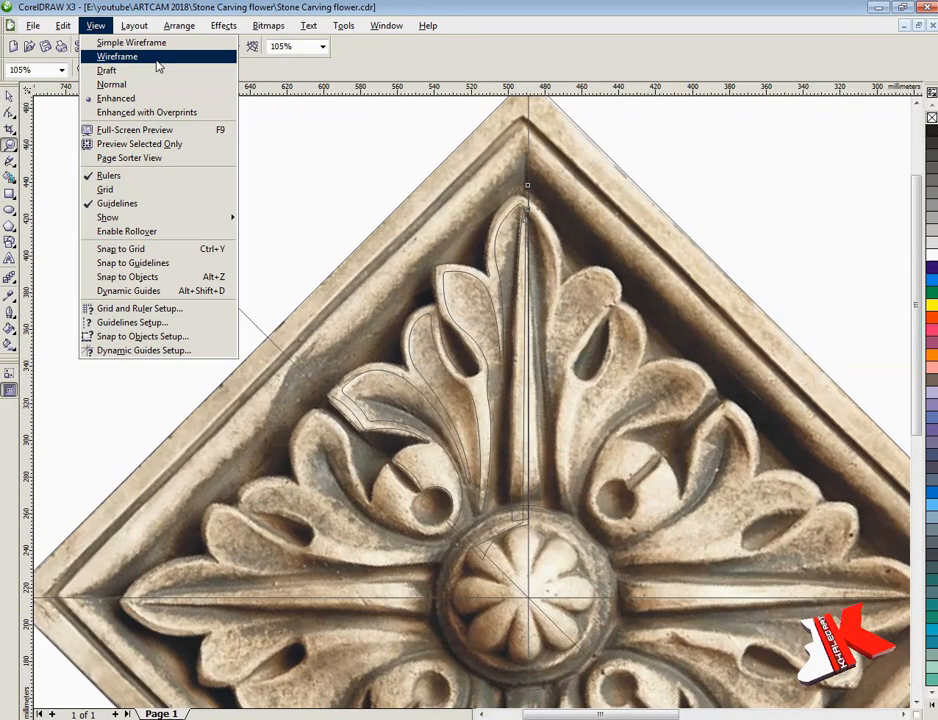
click(157, 58)
click(471, 352)
right_click(558, 397)
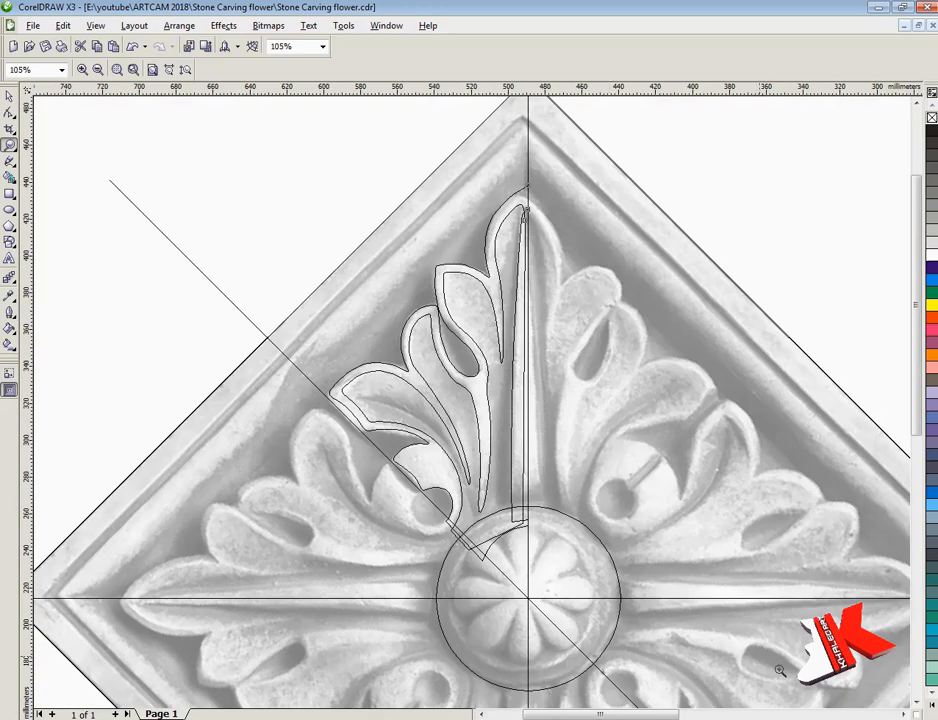
right_click(534, 479)
scroll(63, 140, up, 1)
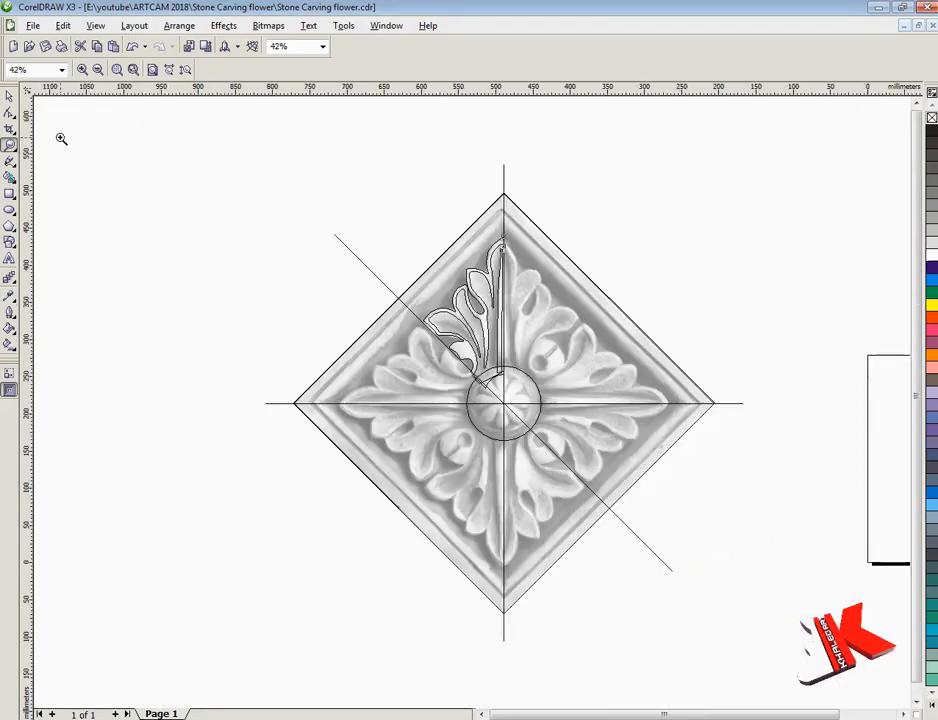
Step: Delete the diagonal guide line across the relief and try rotating the remaining lines and curves
click(9, 96)
click(367, 268)
drag(209, 136, 785, 670)
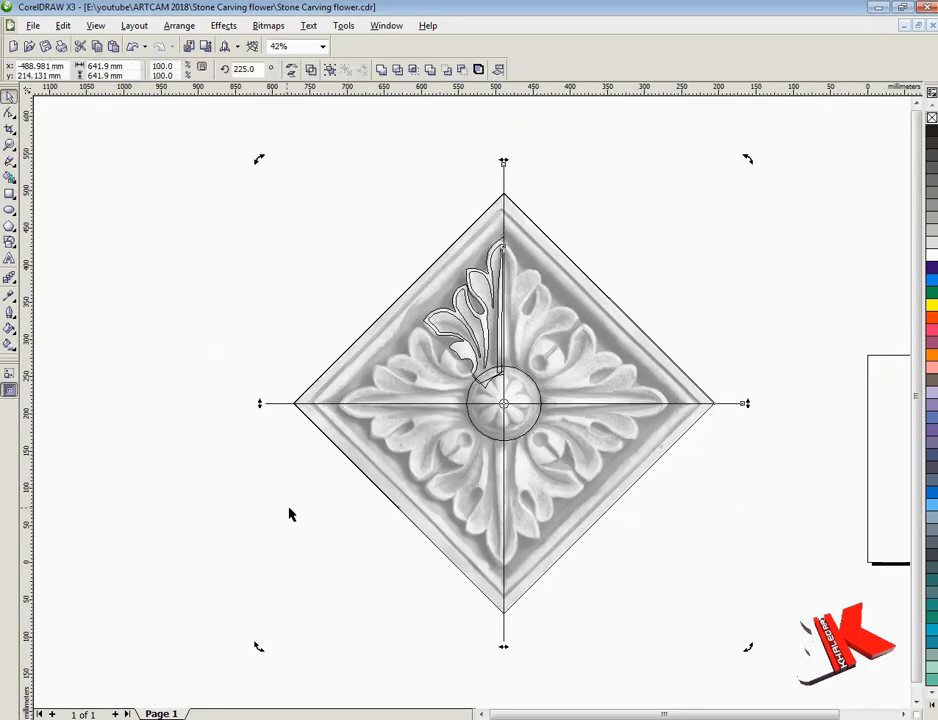
scroll(377, 446, down, 3)
drag(376, 349, 375, 408)
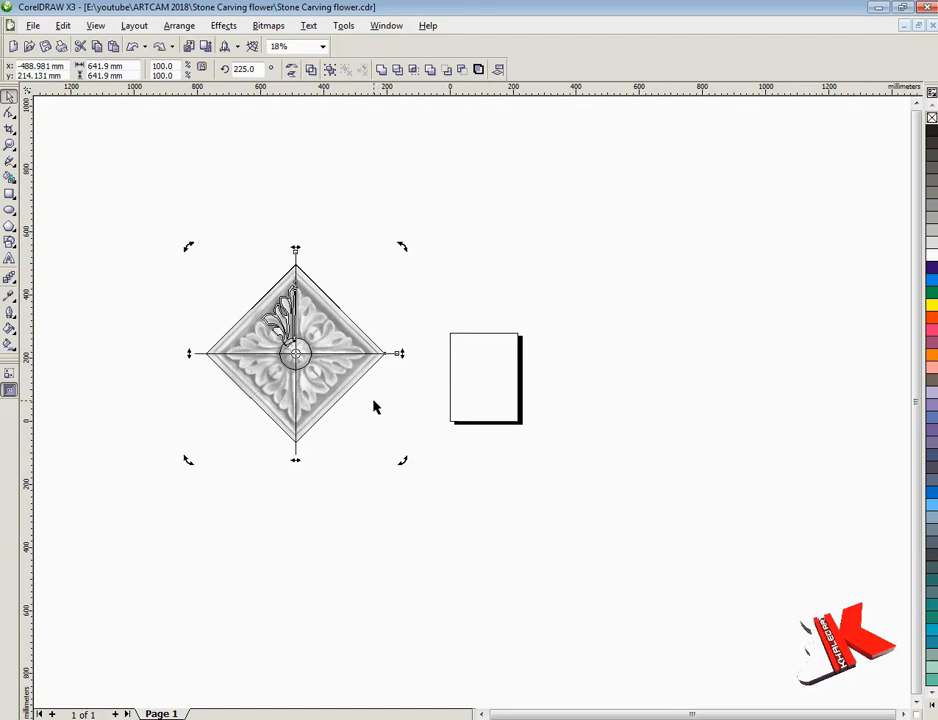
click(375, 408)
Step: Rotate the relief photo together with its frame, guide lines and half leaf counter-clockwise until the square frame stands upright
scroll(471, 408, up, 6)
right_click(473, 468)
click(527, 475)
scroll(527, 475, down, 6)
drag(243, 268, 548, 534)
click(416, 421)
drag(491, 511, 492, 450)
click(492, 450)
scroll(350, 395, up, 2)
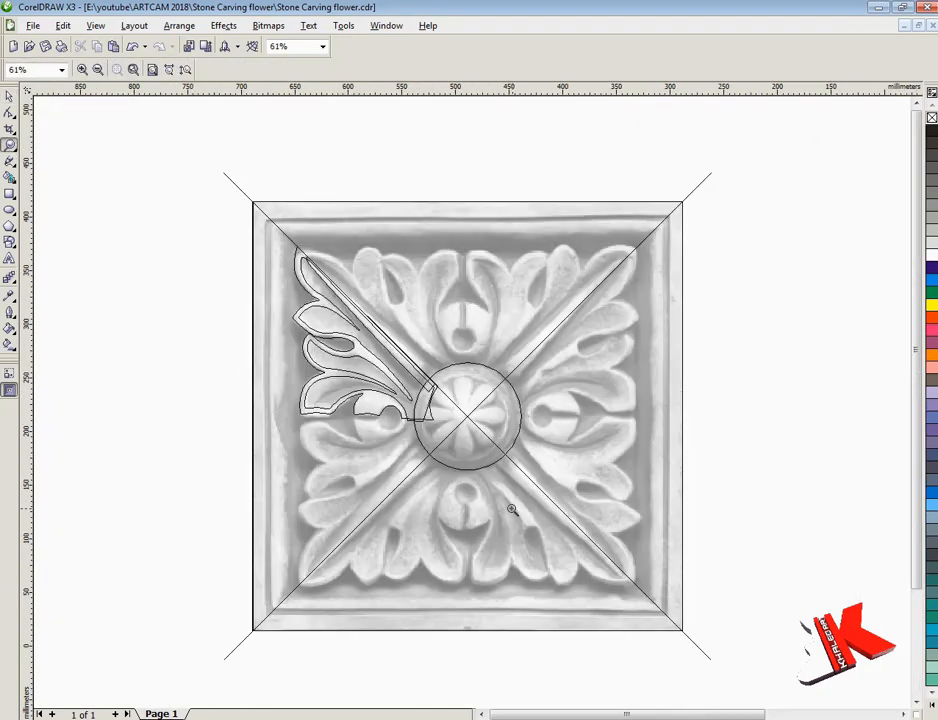
Step: Delete the two crossing guide lines that run through the relief's center
click(241, 195)
key(Delete)
click(710, 202)
key(Delete)
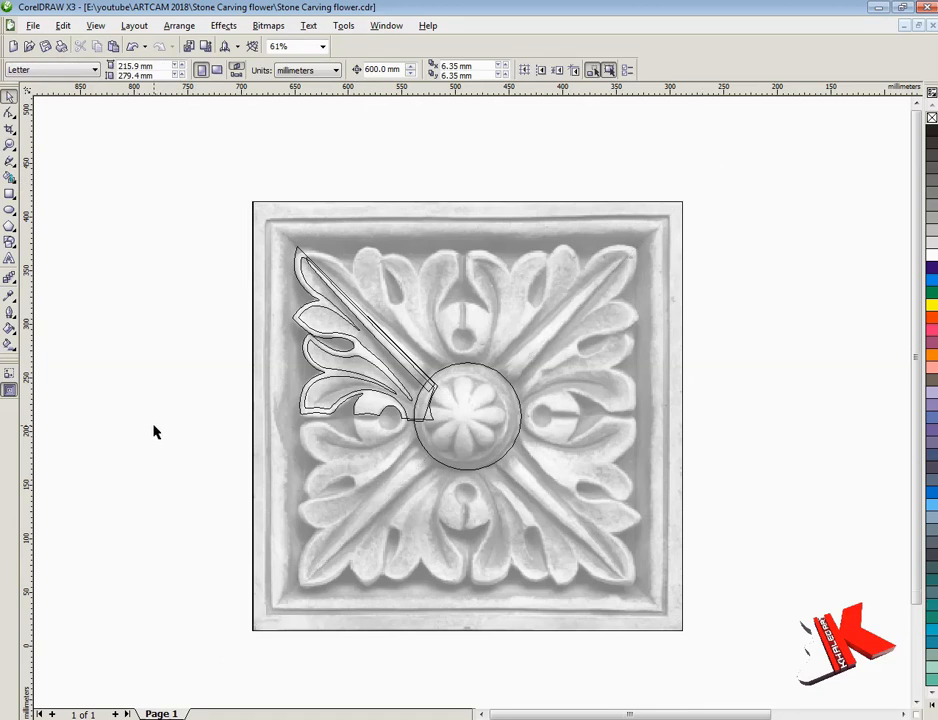
Step: Move the half-leaf outlines 600 mm left, clear of the relief photo
scroll(563, 405, down, 2)
drag(470, 338, 536, 445)
click(275, 330)
drag(513, 387, 402, 434)
click(9, 145)
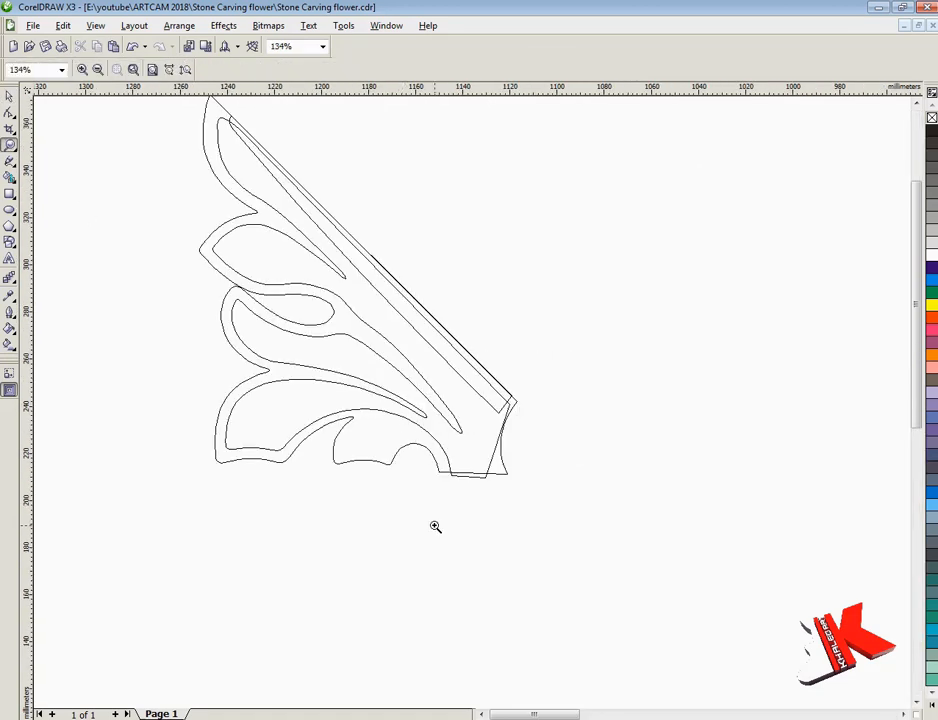
Step: Draw a rectangle about 65 by 29 mm across the relief's left frame border, reaching the leaf tip
key(F3)
drag(317, 358, 384, 424)
key(F3)
drag(605, 352, 387, 513)
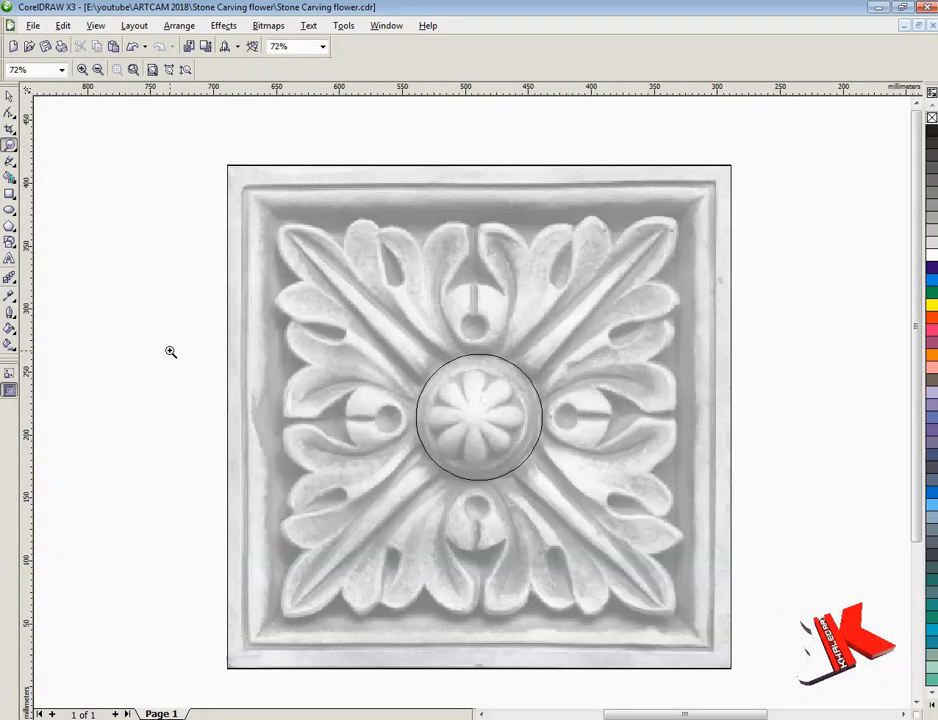
drag(172, 352, 361, 371)
key(F6)
drag(178, 283, 566, 455)
Step: Set the rectangle's height to 25 mm and align its left side with the frame's outer edge
key(alt+F10)
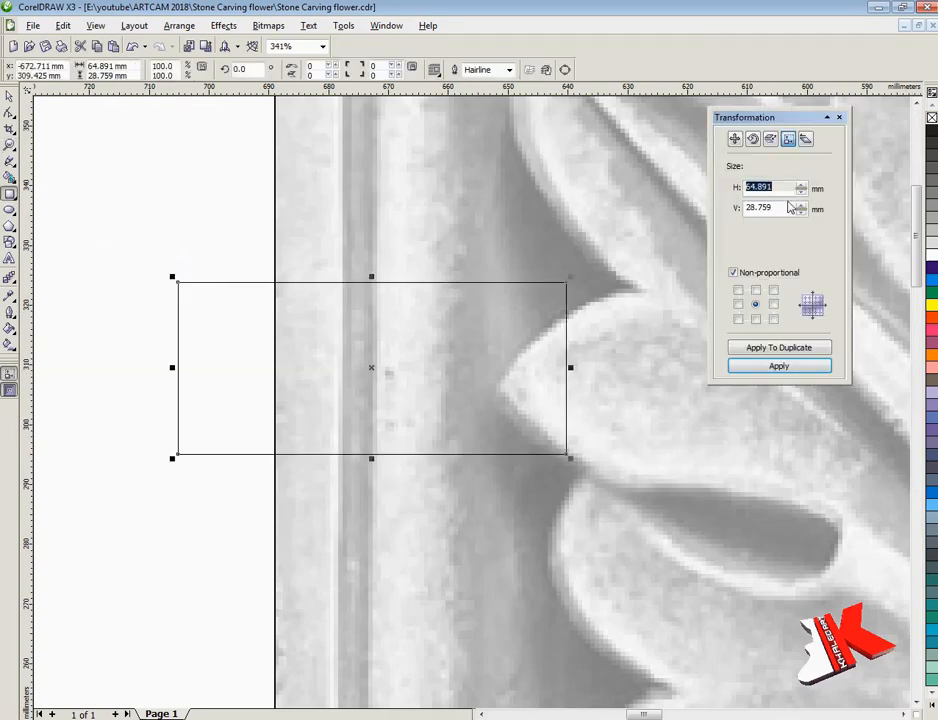
text(25)
key(Return)
key(space)
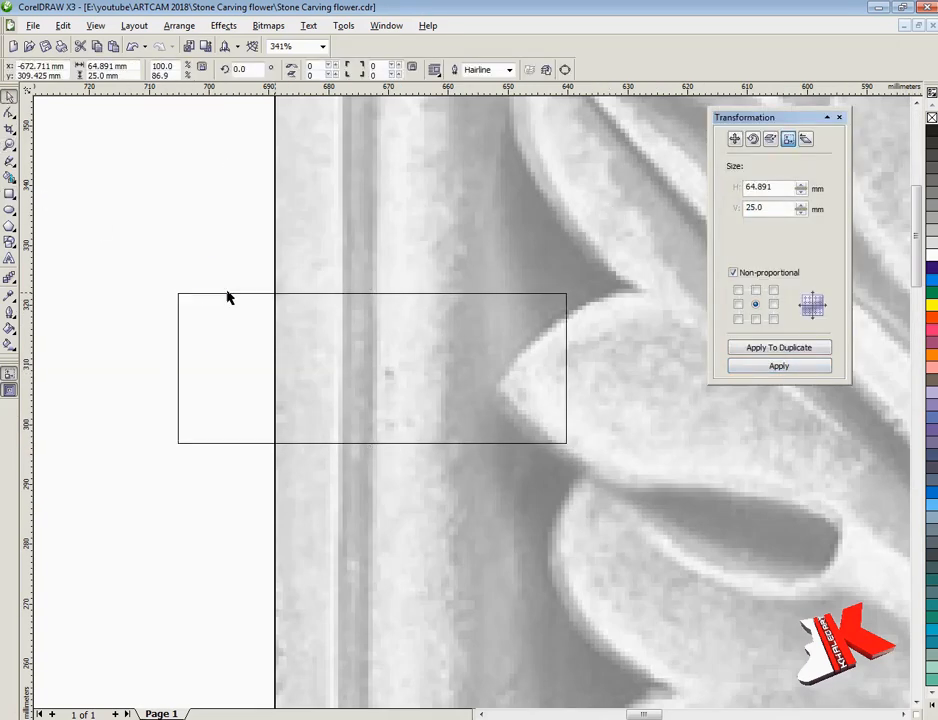
drag(178, 293, 275, 295)
Step: Draw a small rectangle over the frame's groove and size it to 5 by 5 mm
key(F6)
mouse_move(344, 230)
mouse_down()
mouse_move(360, 350)
mouse_move(375, 330)
mouse_move(198, 347)
mouse_move(350, 312)
mouse_up()
key(space)
click(350, 317)
click(350, 317)
text(5)
key(shift+Tab)
text(5)
click(778, 366)
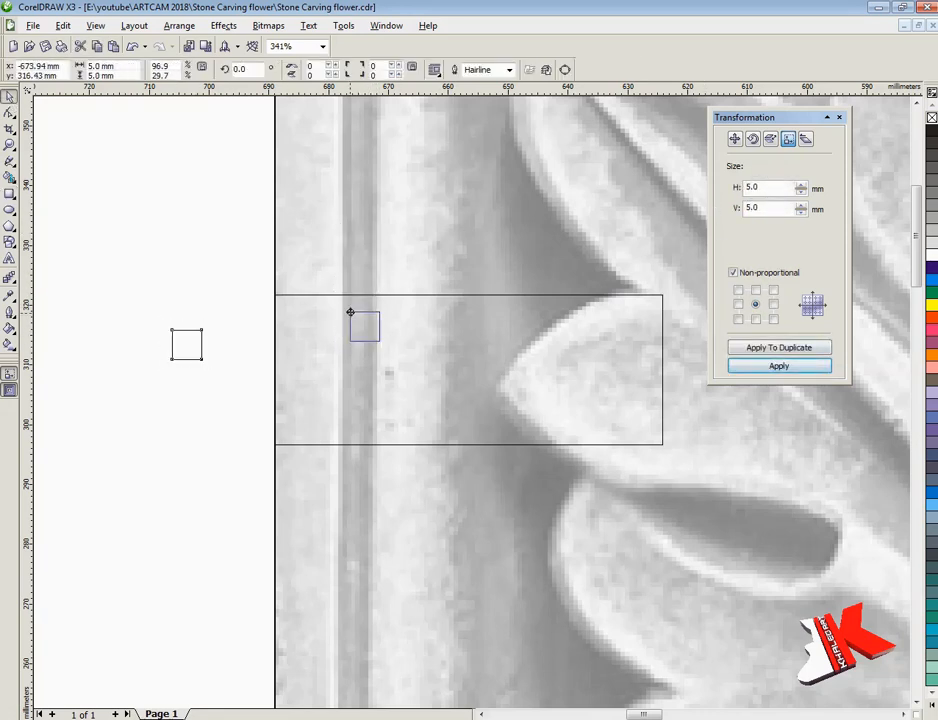
Step: Place the small square over the groove at the large rectangle's top edge and set its width to 6 mm
scroll(331, 287, up, 3)
text(6)
key(Return)
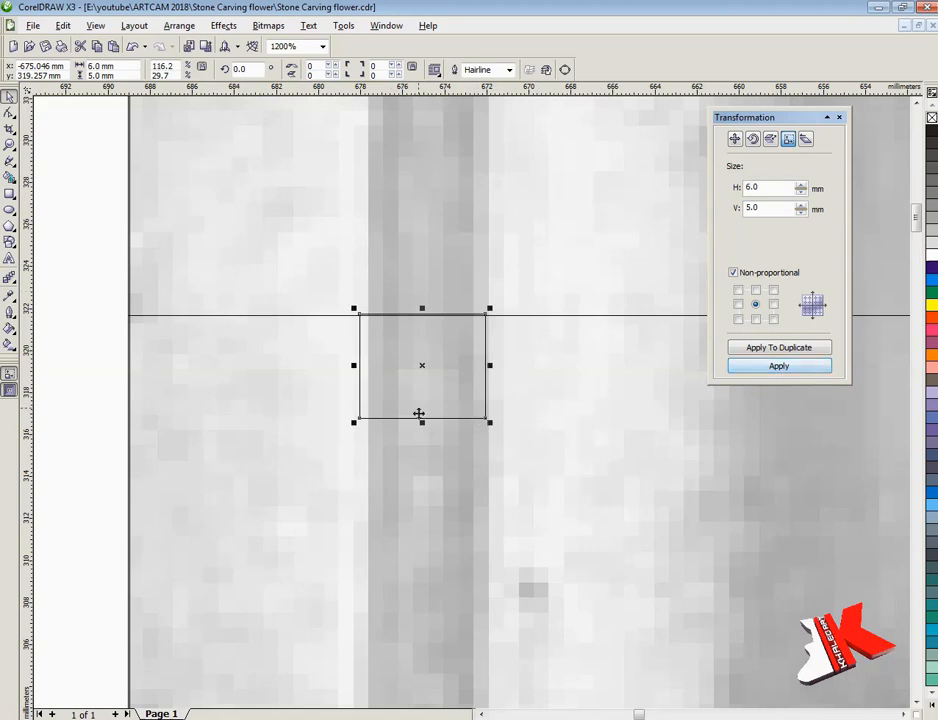
Step: Convert the small rectangle to curves and bend its lower edge into a rounded bottom
key(F10)
key(ctrl+q)
right_click(419, 418)
click(489, 475)
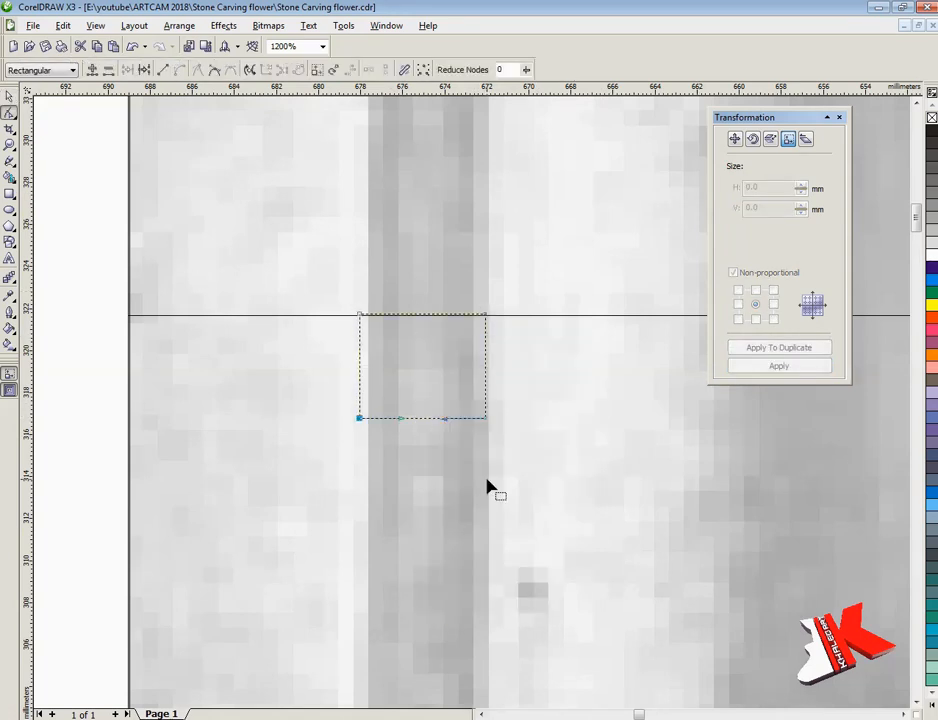
right_click(486, 424)
click(510, 505)
scroll(352, 430, up, 2)
scroll(473, 415, down, 2)
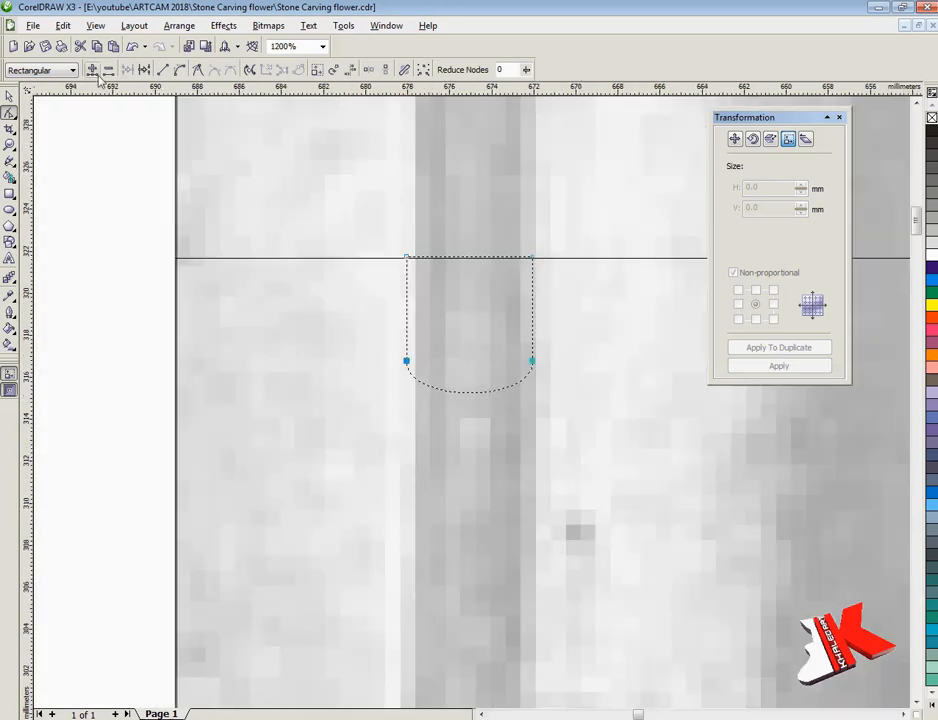
Step: Add a node midway along the rounded bottom edge and deepen it into a fuller arc
drag(493, 381, 443, 539)
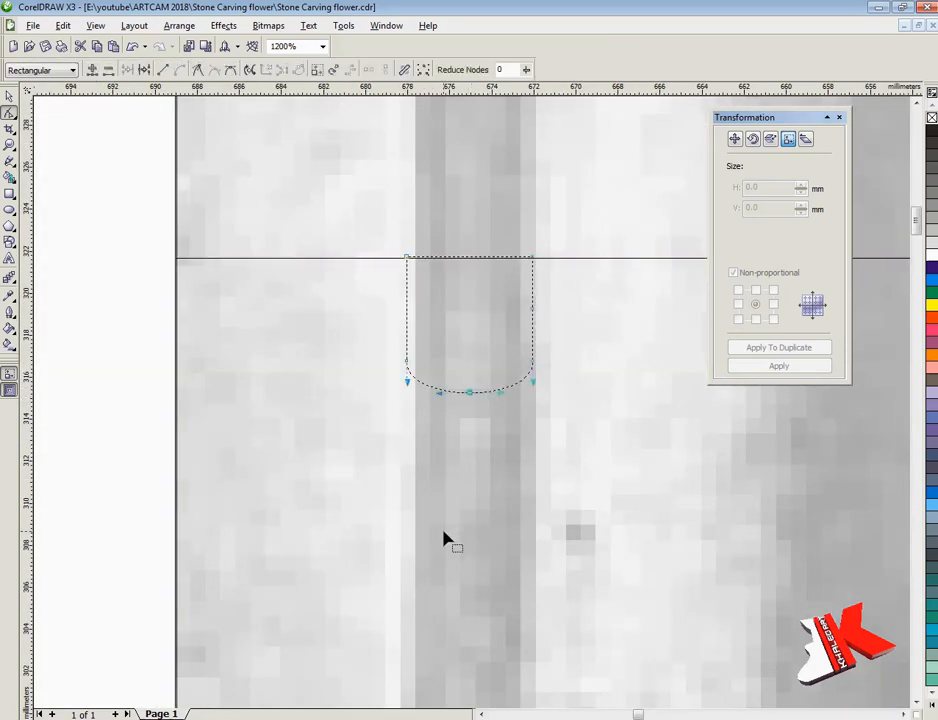
click(8, 103)
key(Escape)
click(511, 384)
key(ctrl+z)
scroll(484, 398, up, 1)
click(13, 149)
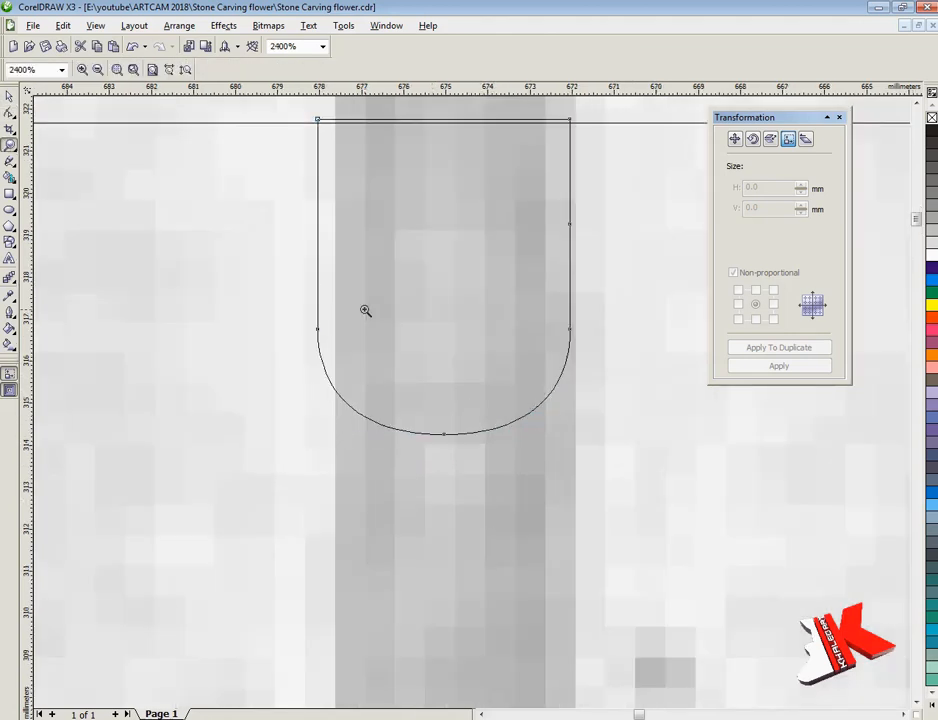
Step: Shift the round-bottomed shape over the large rectangle's top edge, trim the rectangle with it and delete the cutting shape
scroll(366, 312, down, 1)
click(9, 99)
drag(461, 256, 461, 213)
drag(465, 217, 469, 233)
shift+click(465, 262)
shift+click(366, 263)
click(402, 70)
click(427, 218)
key(Delete)
scroll(312, 385, down, 2)
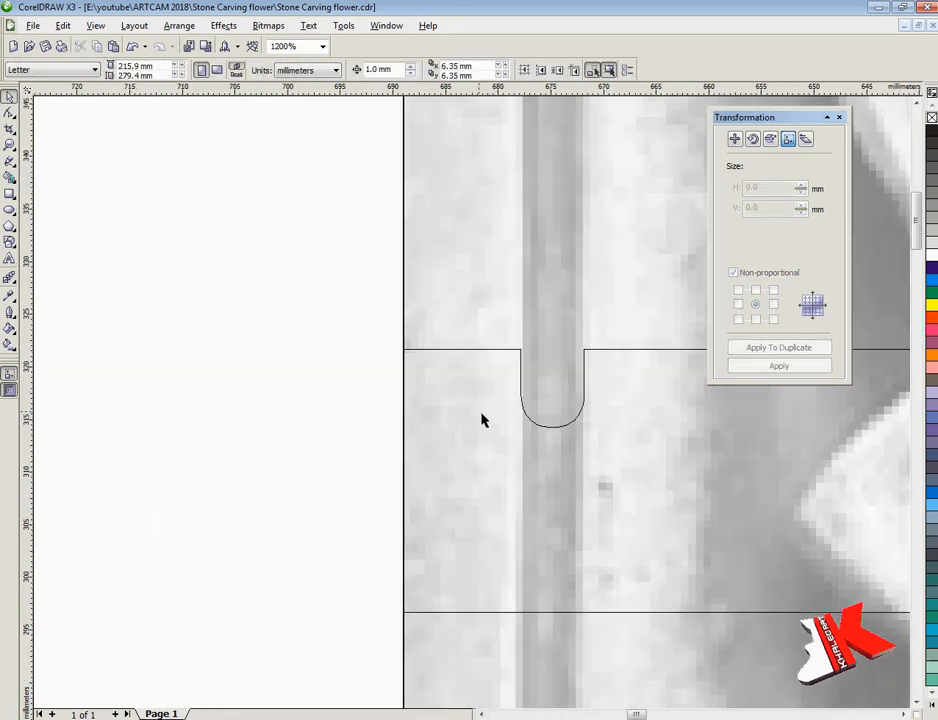
Step: Break the notched rectangle apart along its lower edge and delete that edge, leaving an open profile
click(9, 129)
click(9, 113)
click(722, 499)
right_click(601, 500)
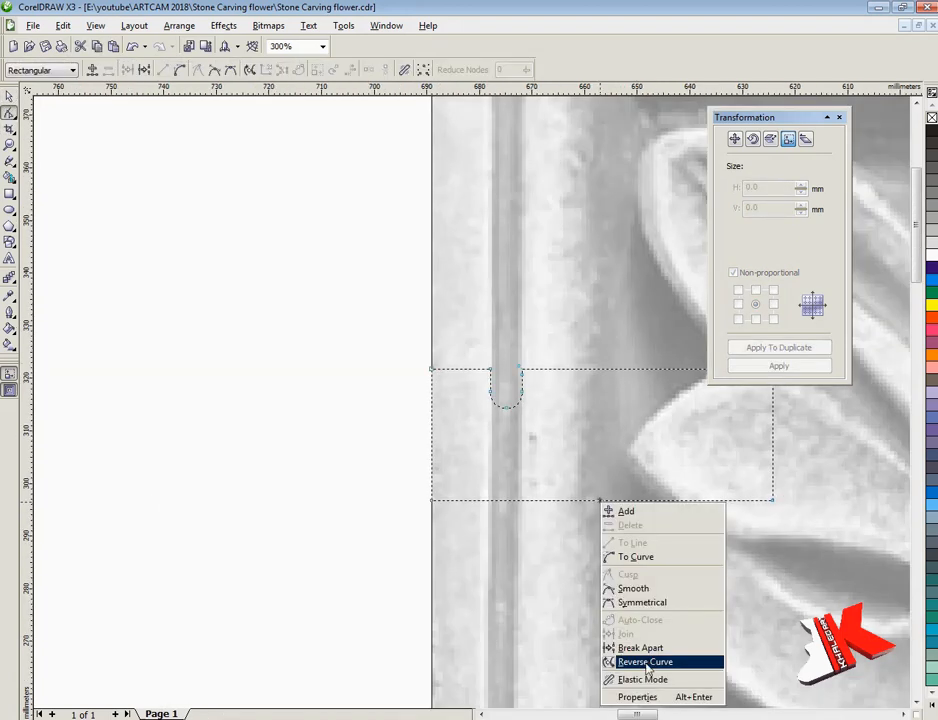
click(642, 648)
key(Delete)
Step: Replace the groove's sharp upper-left corner with a small smooth curve and close the transformation settings
scroll(490, 378, up, 4)
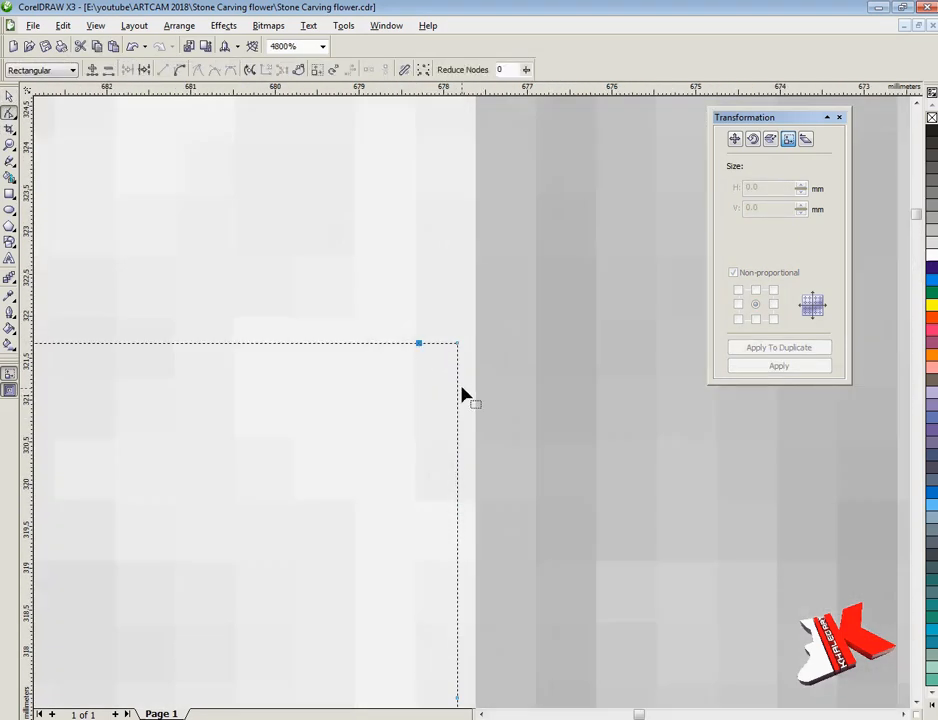
key(Delete)
right_click(438, 362)
click(480, 417)
drag(438, 362, 449, 352)
right_click(457, 383)
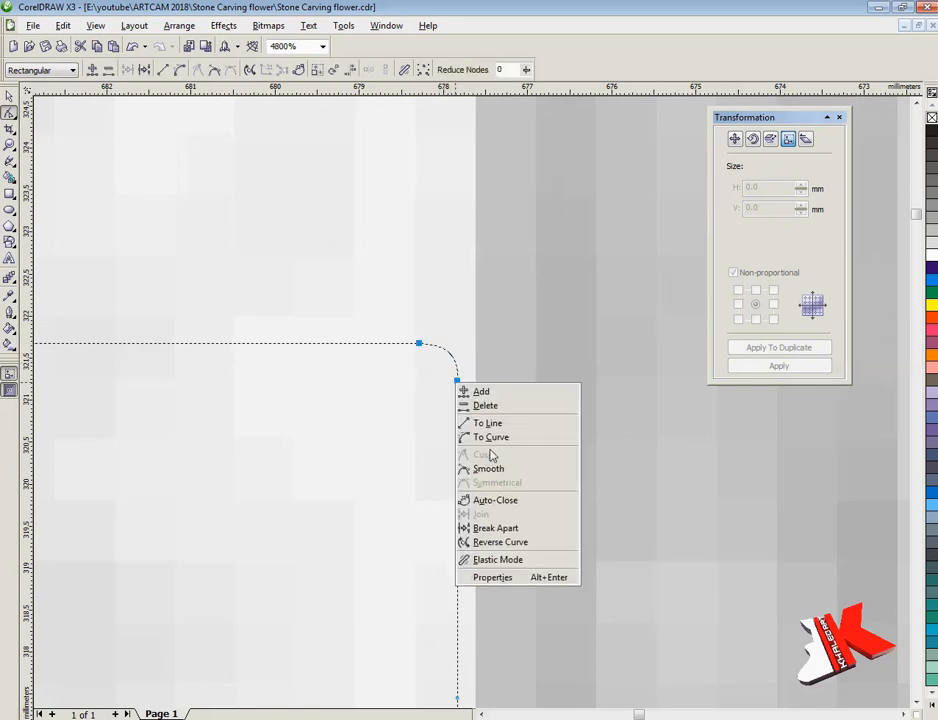
click(488, 469)
click(523, 457)
scroll(523, 457, down, 1)
click(839, 117)
Step: Add nodes on both sides of the groove's upper-right corner, delete the corner node and smooth the resulting curve
double_click(691, 368)
double_click(713, 344)
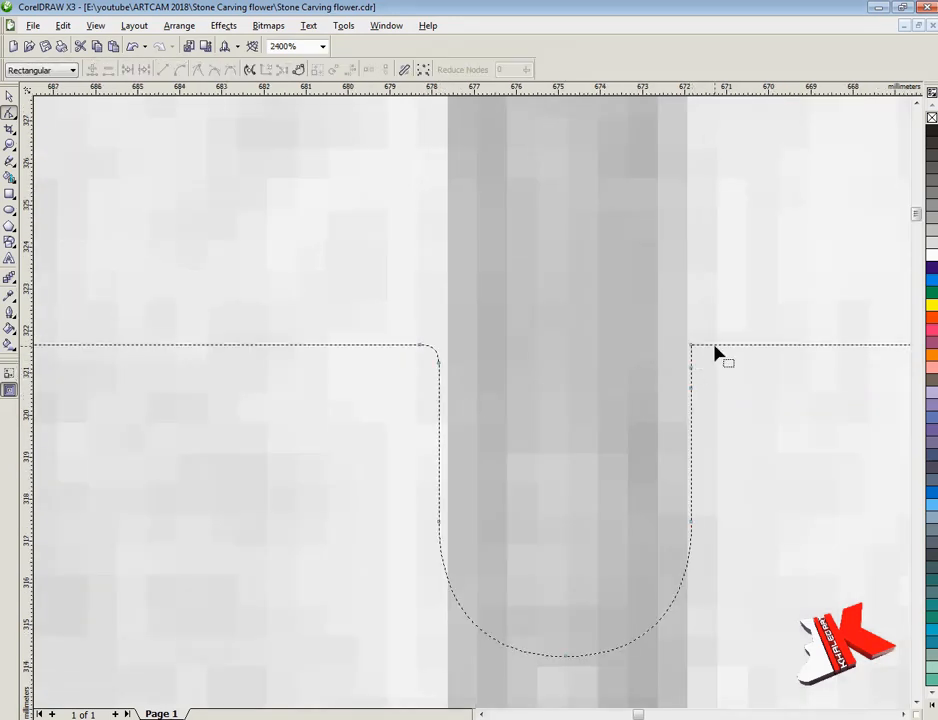
click(691, 344)
key(Delete)
drag(732, 331, 678, 377)
right_click(692, 369)
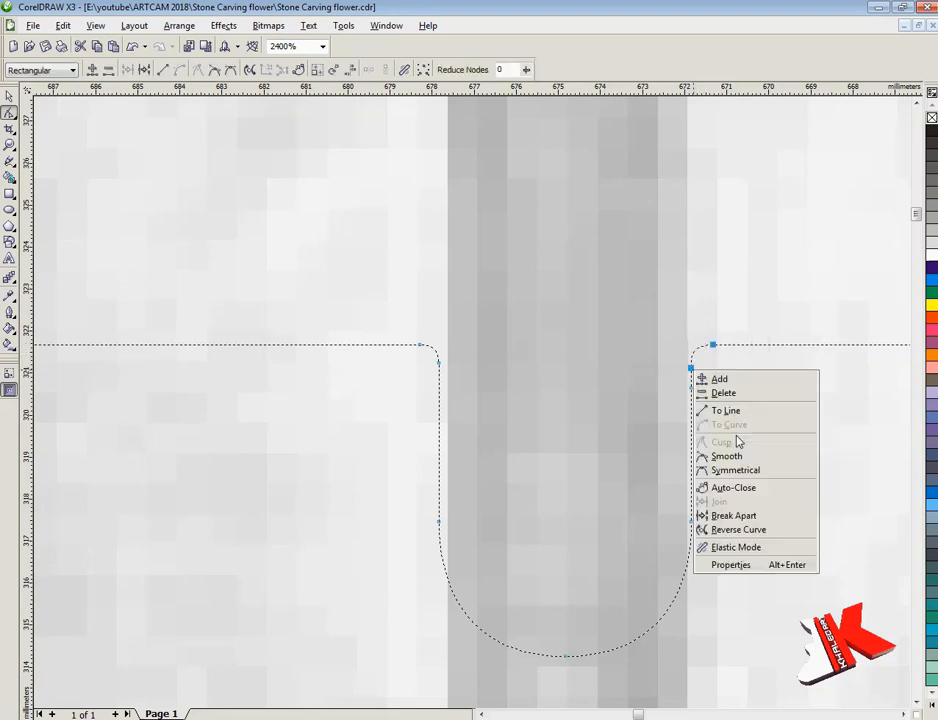
click(736, 456)
Step: Remove the surplus node below the groove's rounded right corner and convert that side segment to a straight line
key(space)
scroll(708, 383, up, 1)
key(space)
click(442, 375)
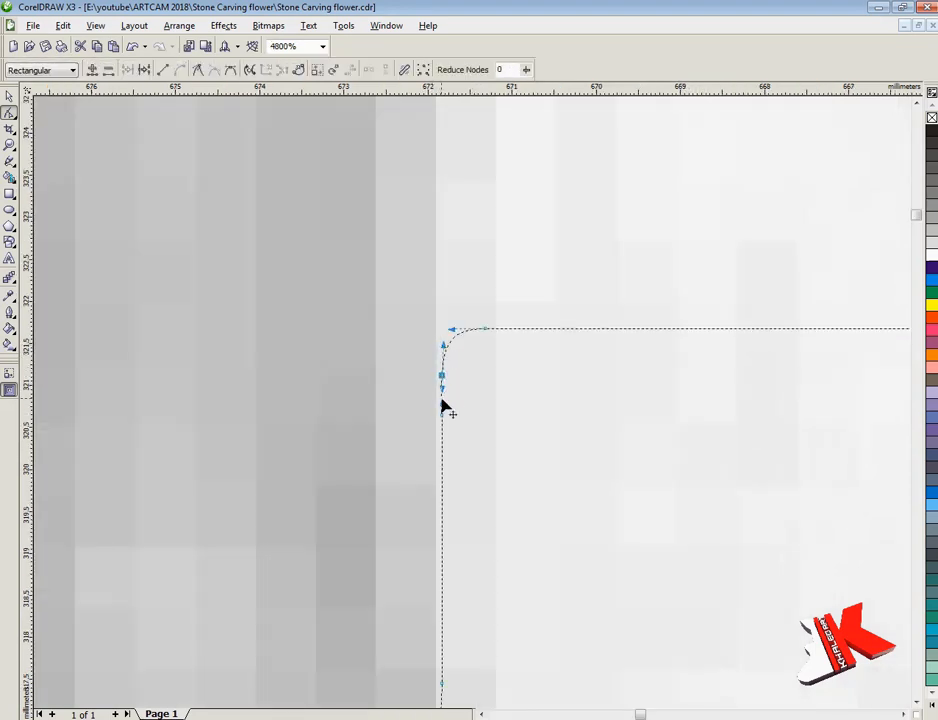
scroll(443, 407, up, 2)
right_click(474, 392)
click(526, 435)
scroll(480, 430, down, 4)
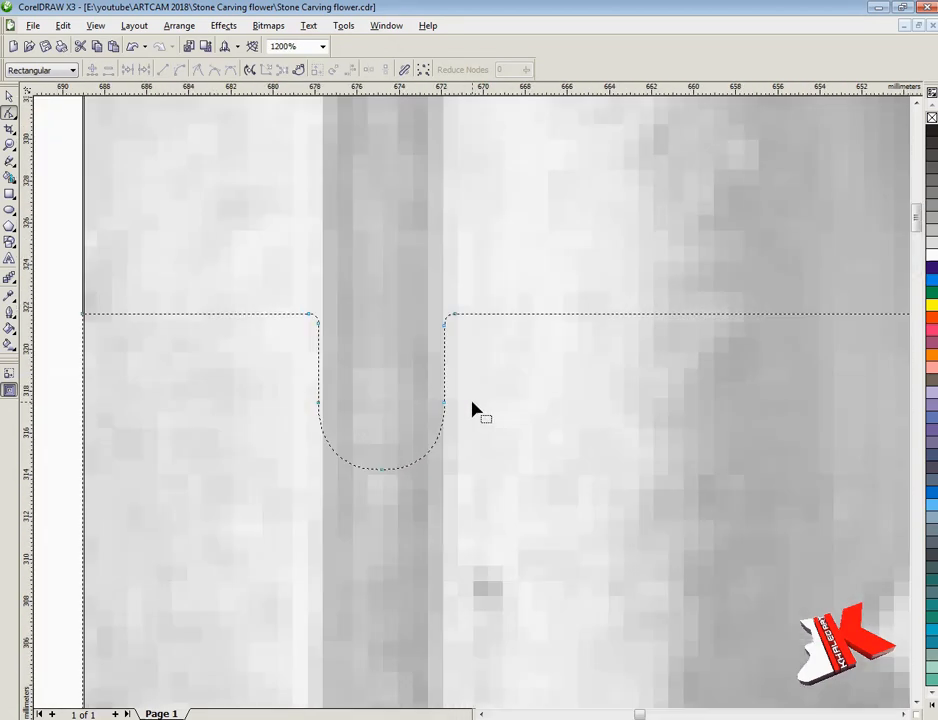
Step: Delete the profile's upper-right corner node and shape the remaining segment into an S-curve descending to its lower-right end
scroll(474, 410, down, 2)
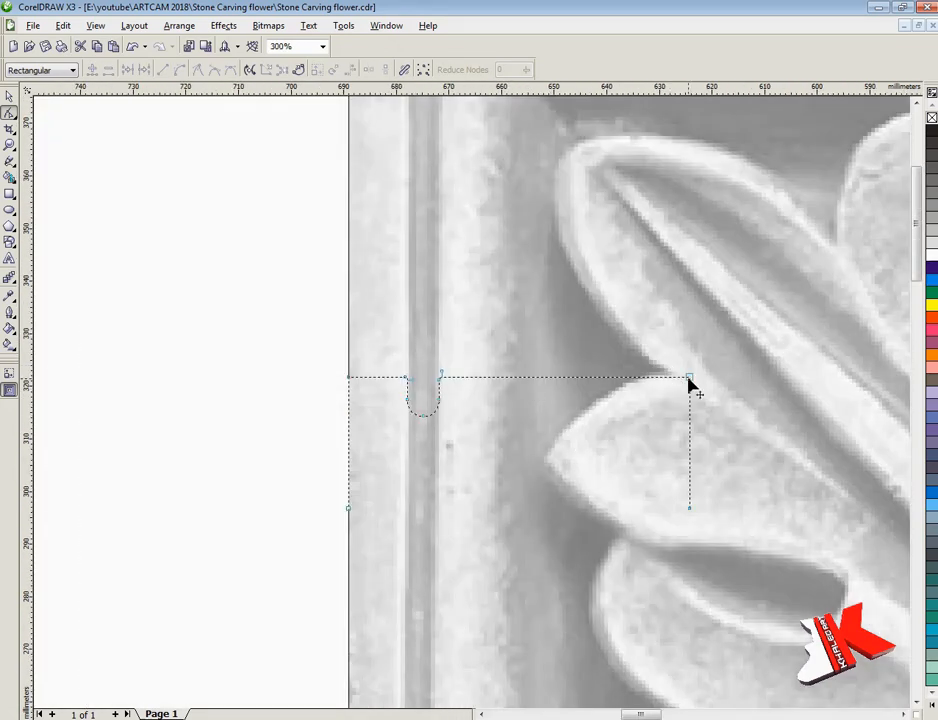
key(Delete)
right_click(546, 432)
click(584, 487)
drag(524, 421, 592, 380)
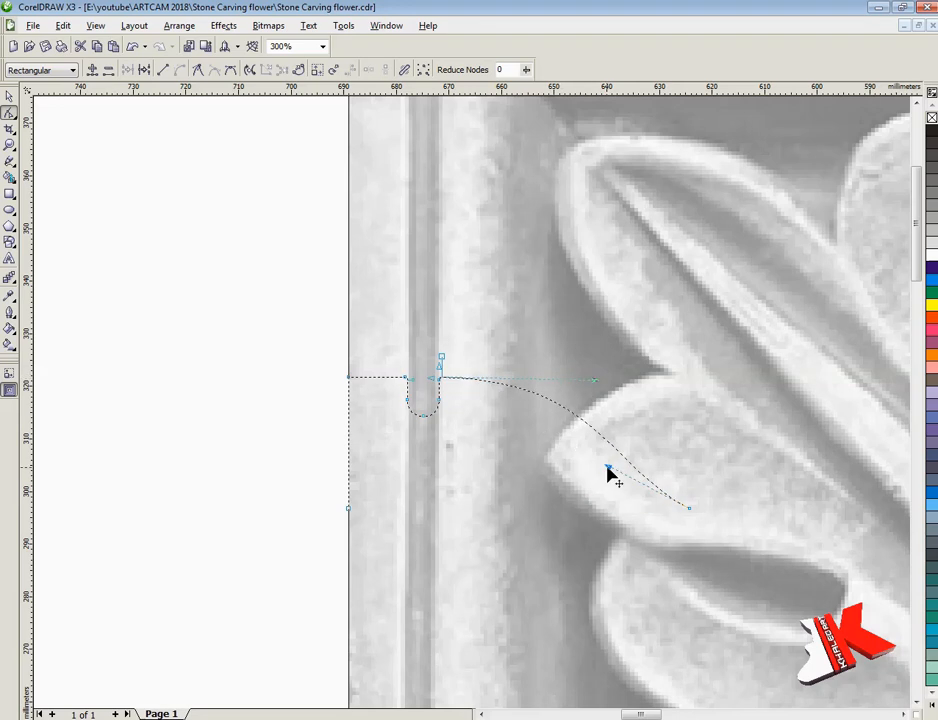
drag(607, 470, 530, 505)
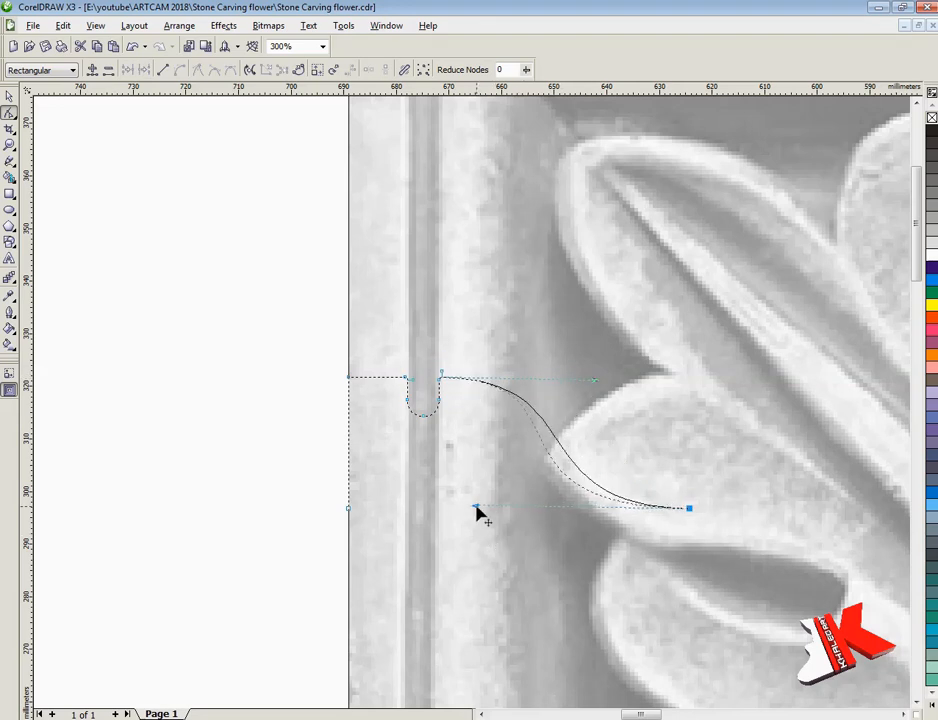
drag(470, 508, 469, 507)
Step: Move the profile curve off the relief to the empty area beside its left frame and check its size
click(9, 145)
right_click(228, 285)
click(9, 97)
drag(490, 423, 257, 356)
click(253, 456)
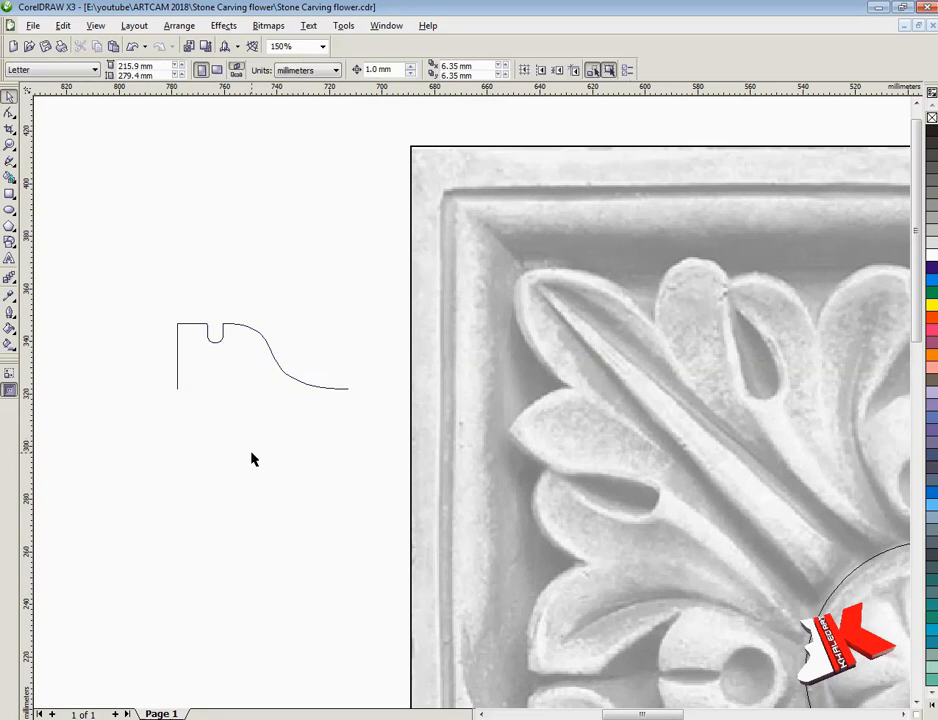
click(178, 345)
key(alt+F10)
click(841, 119)
key(F4)
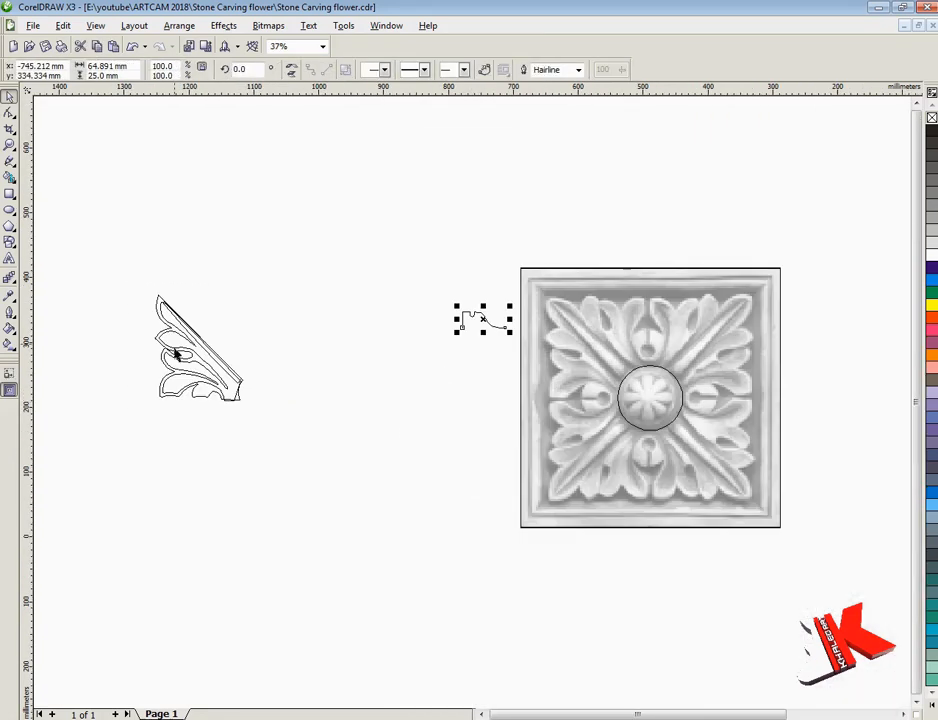
Step: Draw a rectangle about 15 mm wide across the central circle's right rim and set its height to 25 mm
click(266, 482)
click(9, 145)
drag(607, 349, 703, 444)
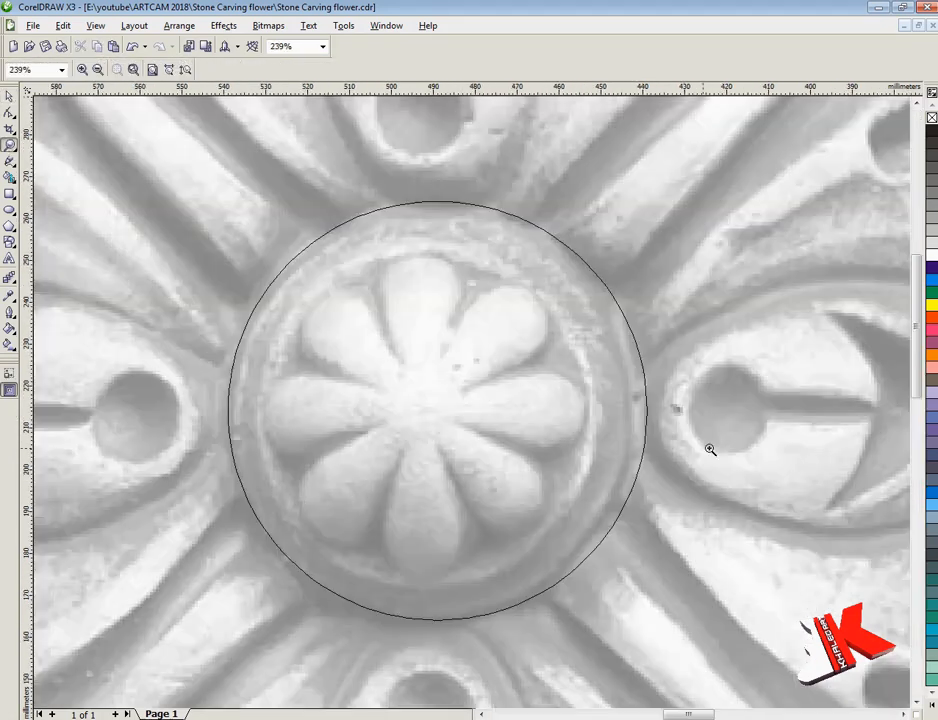
key(F6)
drag(585, 388, 647, 444)
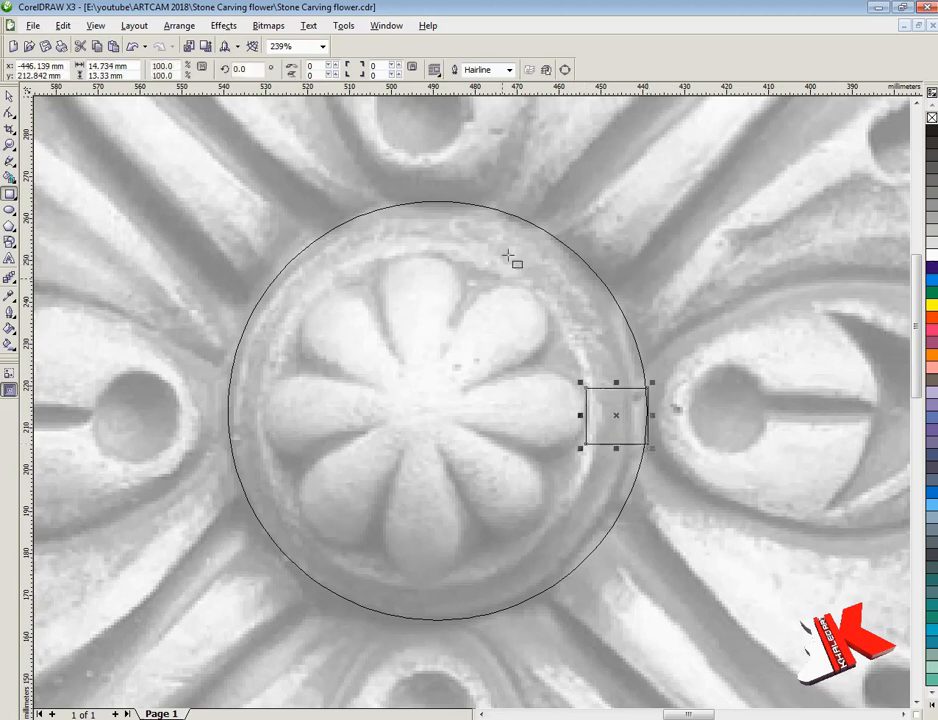
key(alt+F10)
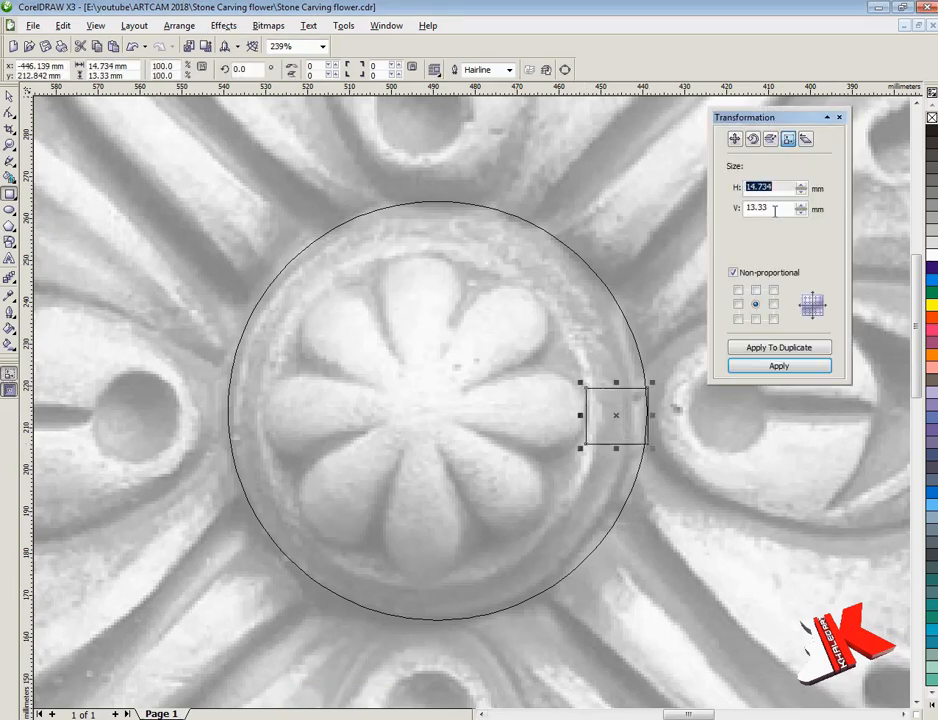
click(784, 366)
click(839, 118)
Step: Convert the rectangle to curves, slope its top edge down toward the right side and place the shape over the rosette's centre
key(z)
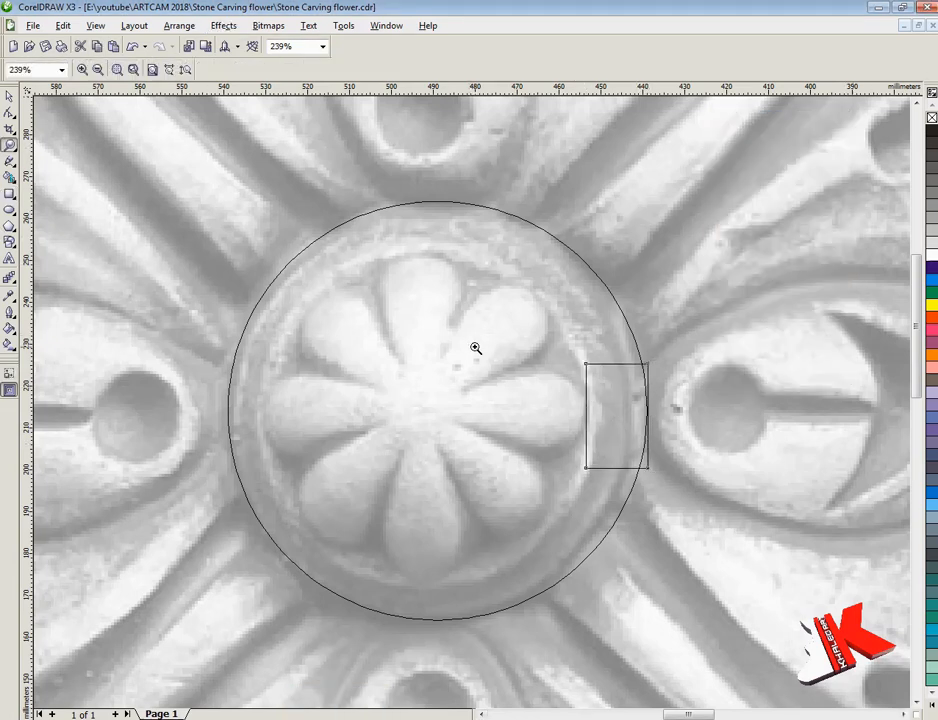
drag(473, 347, 740, 521)
key(F10)
right_click(530, 195)
click(588, 205)
scroll(557, 243, down, 2)
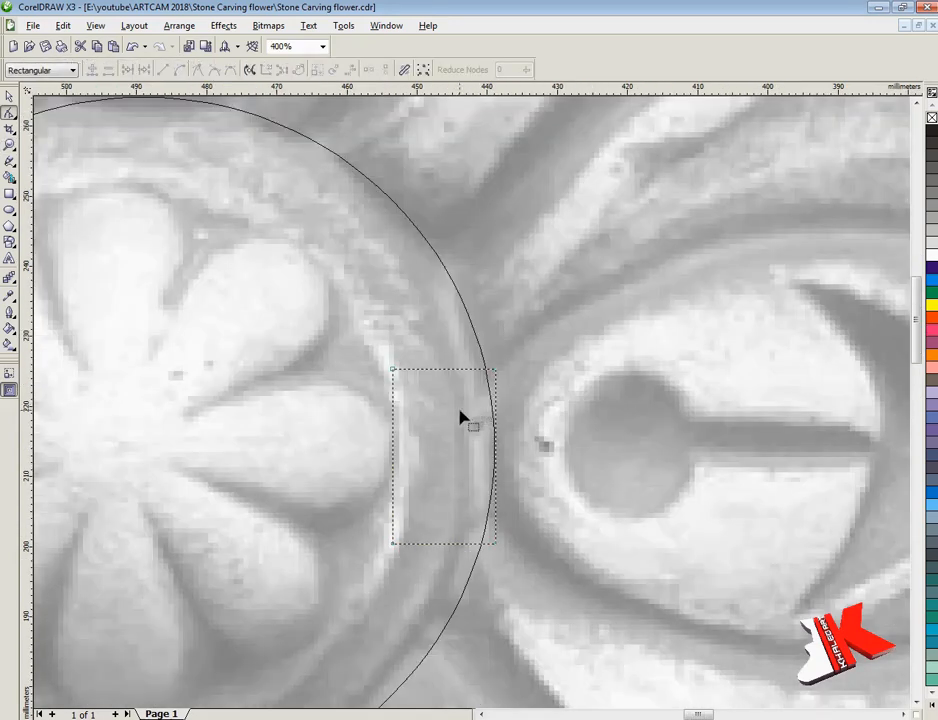
drag(538, 353, 379, 391)
key(space)
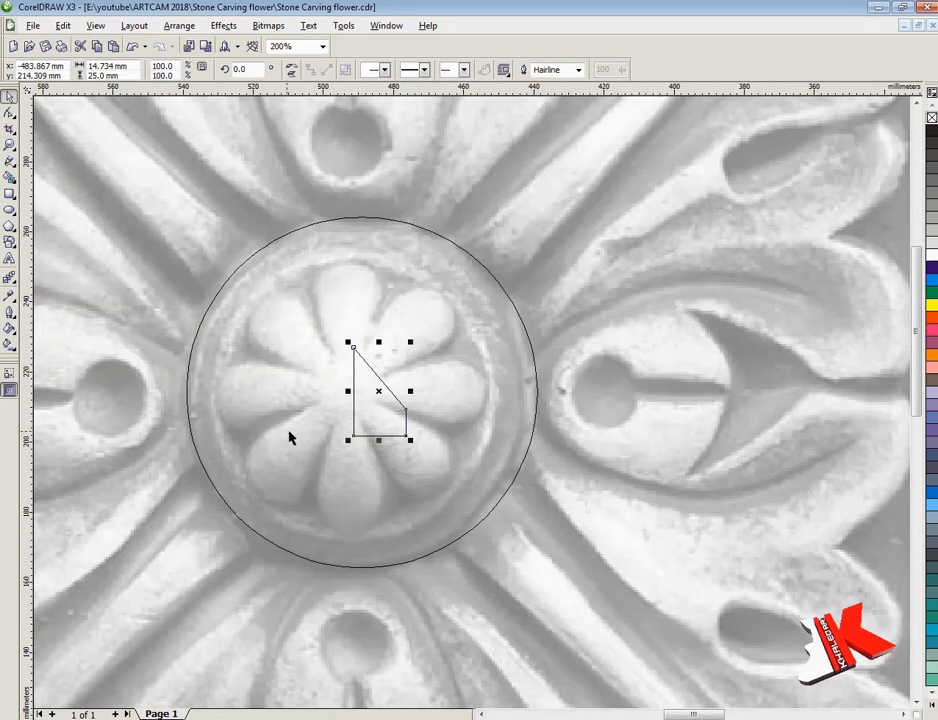
key(space)
click(406, 420)
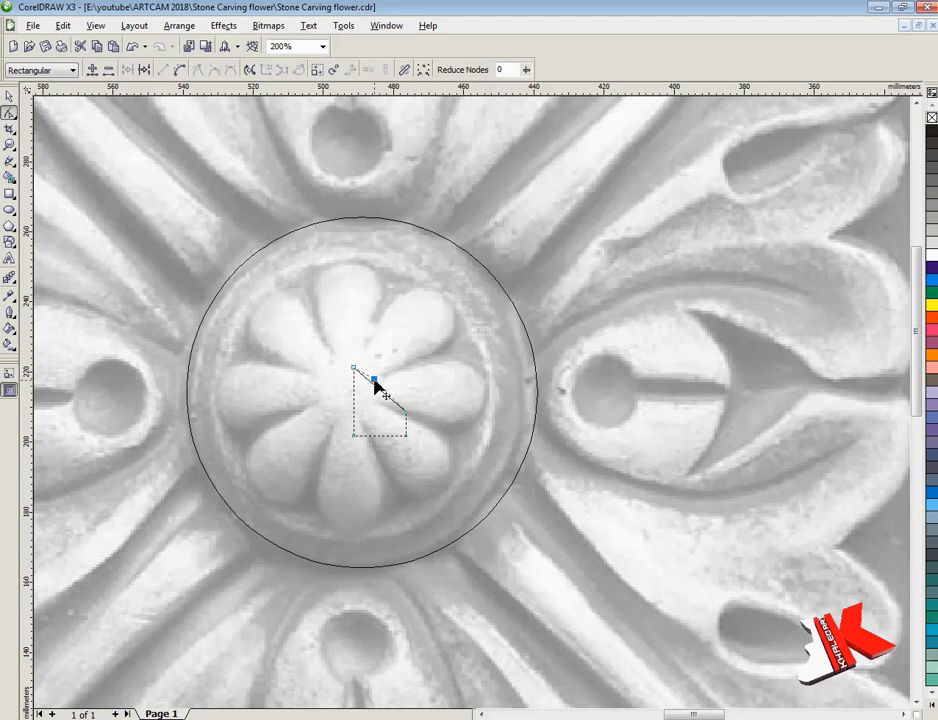
Step: Trim off the shape's upper-left peak with a temporary rectangle and delete that rectangle
click(9, 194)
drag(329, 341, 387, 381)
key(space)
shift+click(383, 404)
click(395, 70)
click(360, 358)
key(Delete)
Step: Arch the shape's short top segment into a rounded peak, smooth its left node and convert the diagonal segment to a curve
key(F2)
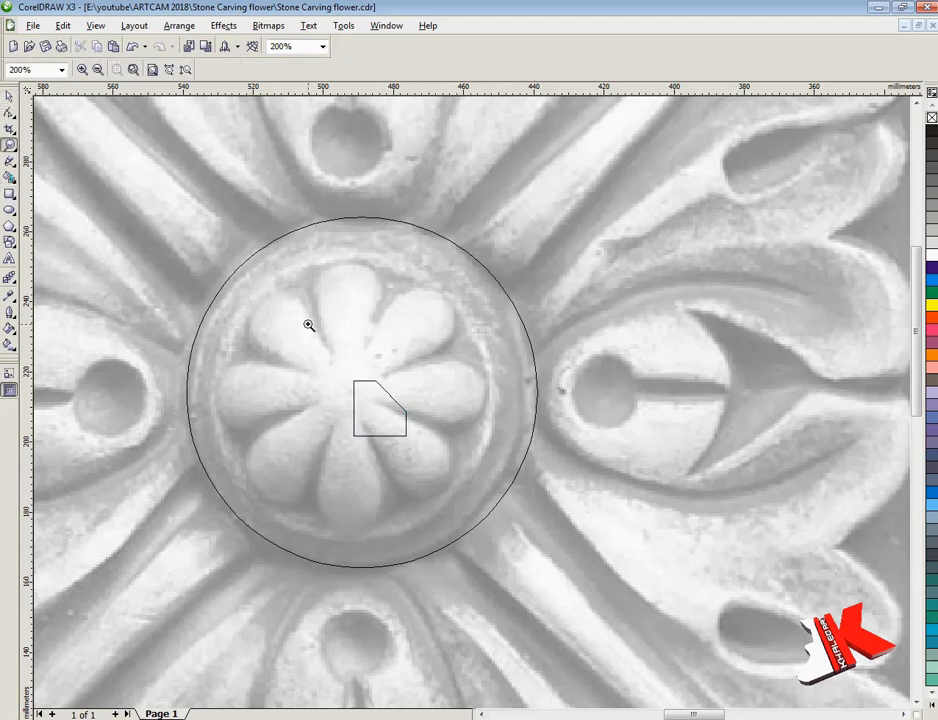
drag(308, 332, 502, 525)
key(F10)
click(344, 250)
click(345, 250)
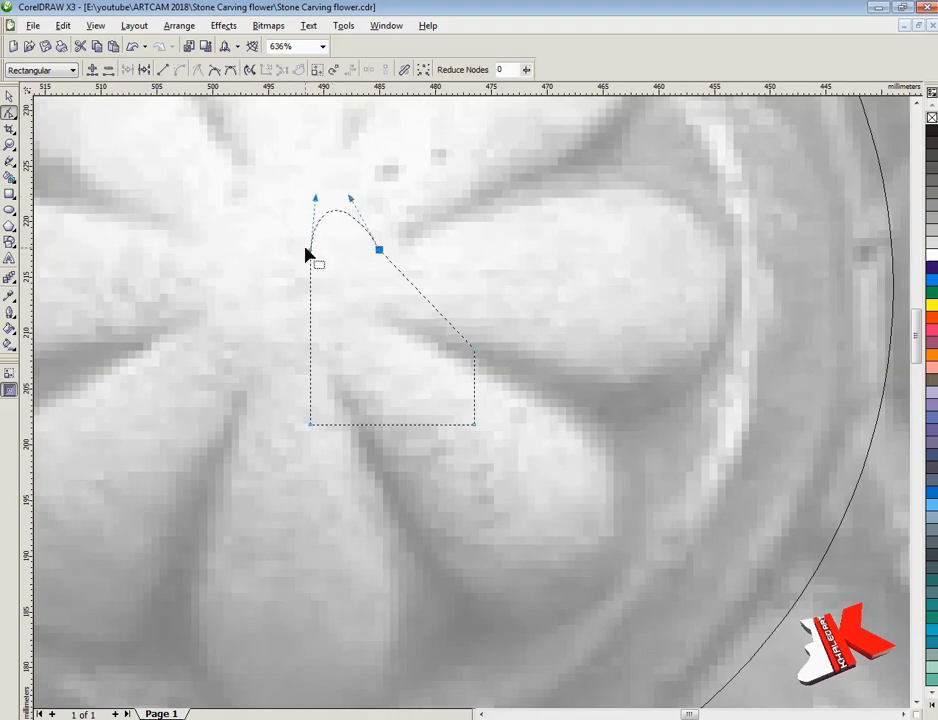
right_click(310, 250)
click(350, 335)
right_click(424, 297)
click(450, 349)
Step: Break the outline apart at its bottom segment and delete that segment to open the profile
right_click(397, 425)
click(444, 570)
key(Delete)
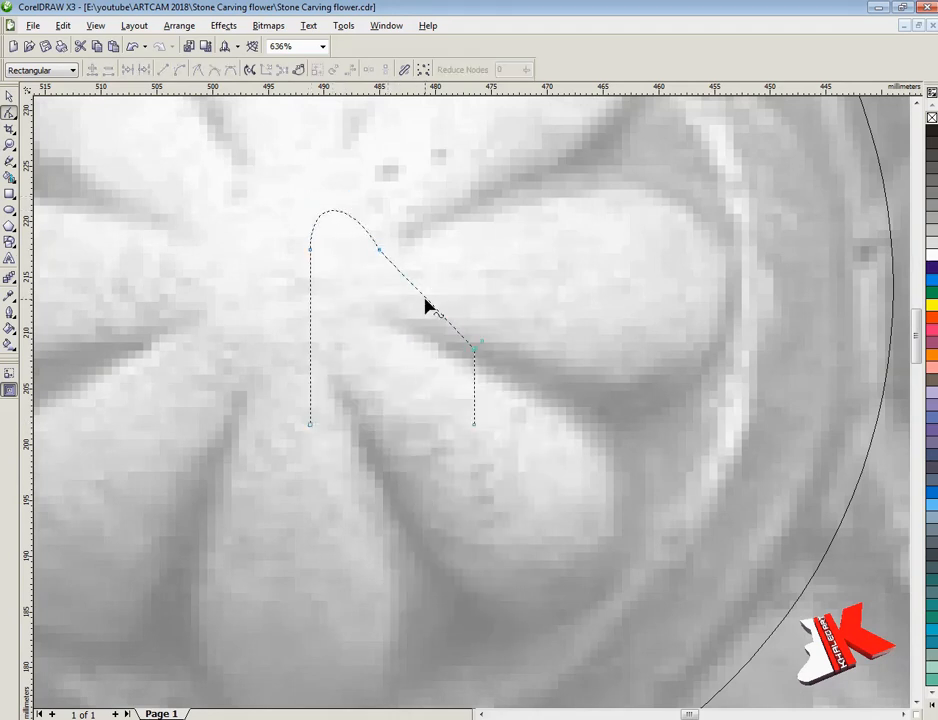
Step: Bend the profile's right slope into a concave curve, lower its end corner and smooth the node beside the peak
scroll(477, 407, down, 2)
scroll(473, 406, up, 2)
drag(506, 344, 507, 378)
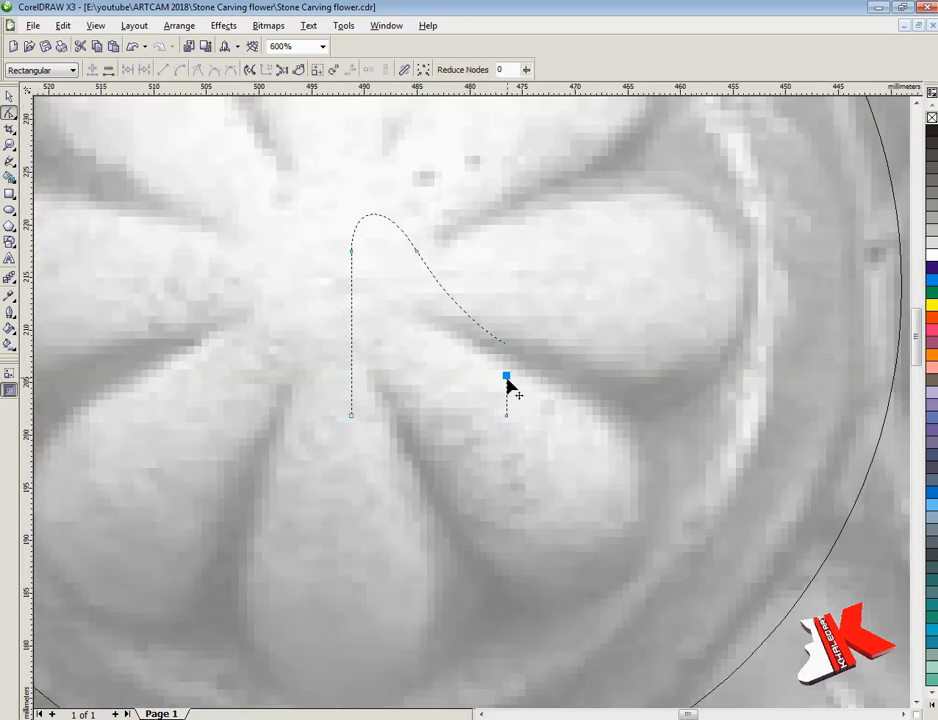
scroll(515, 383, down, 2)
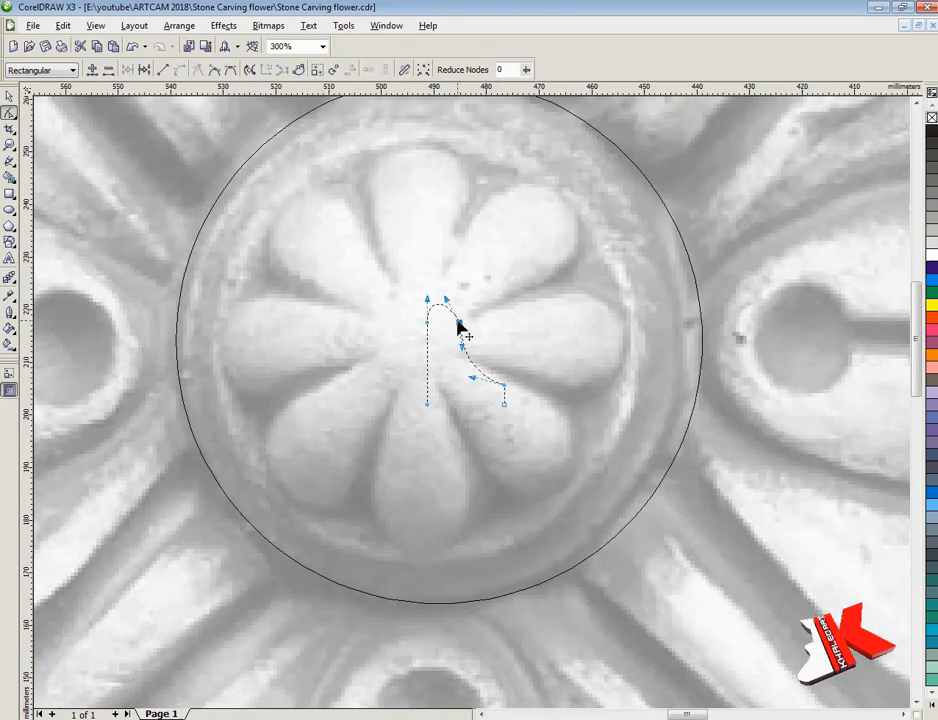
right_click(458, 321)
click(507, 408)
Step: Move the profile's lower-left end node outward, convert the left side to a curve and bend it into a concave slope
click(435, 404)
drag(427, 405, 381, 405)
right_click(405, 361)
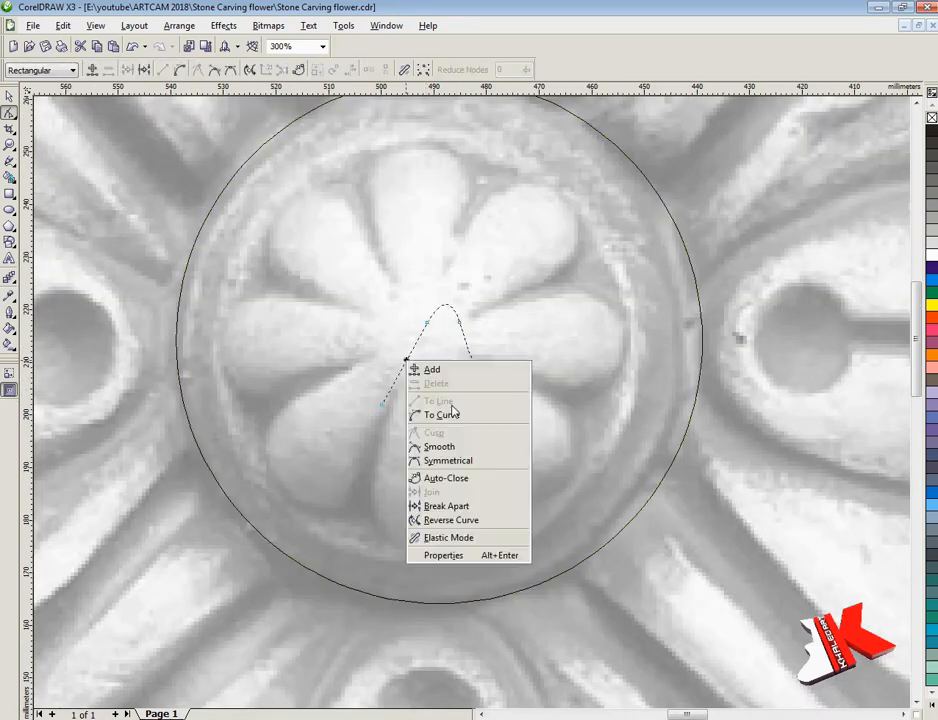
click(449, 414)
drag(404, 364, 419, 368)
scroll(435, 370, up, 2)
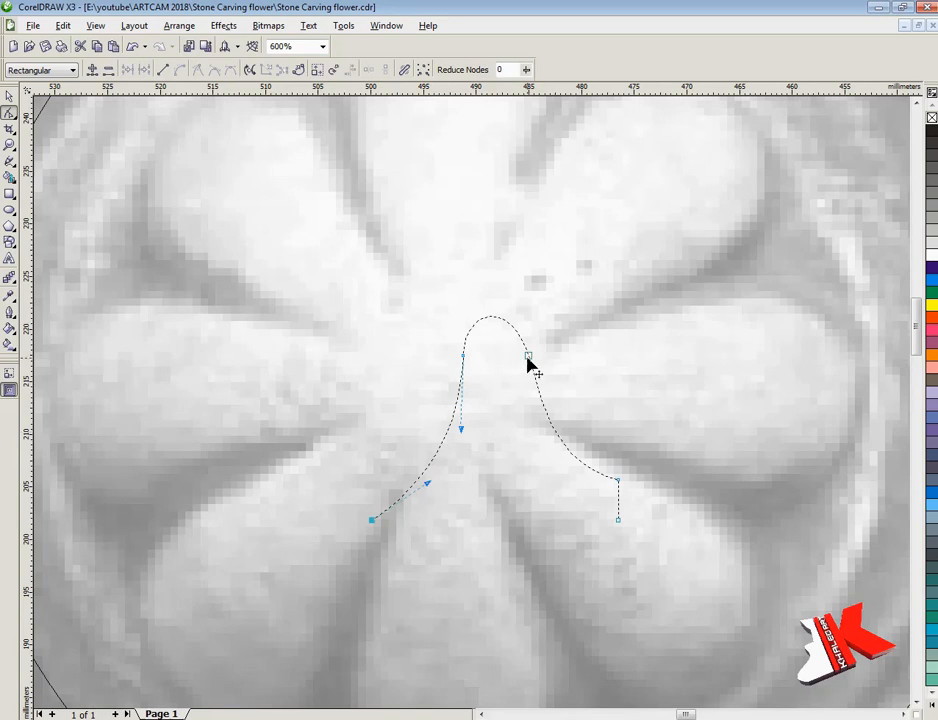
Step: Convert the short lower-right segment to a curve and shape it into a small outward bulge with its end node moved outward
scroll(560, 472, down, 2)
scroll(495, 404, up, 1)
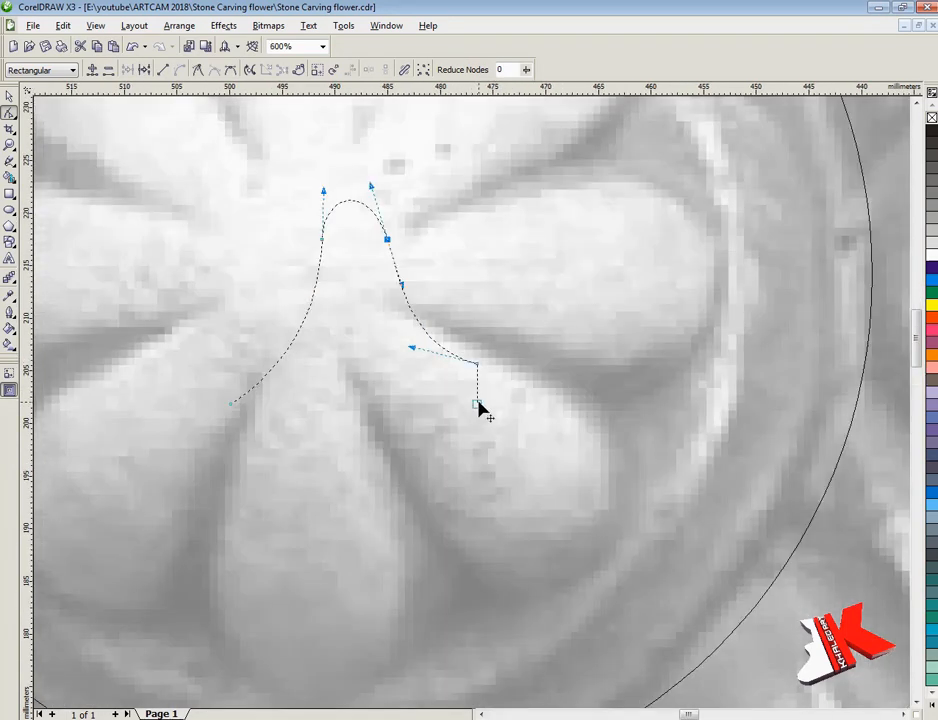
right_click(477, 383)
click(486, 433)
scroll(500, 408, up, 2)
scroll(477, 404, down, 4)
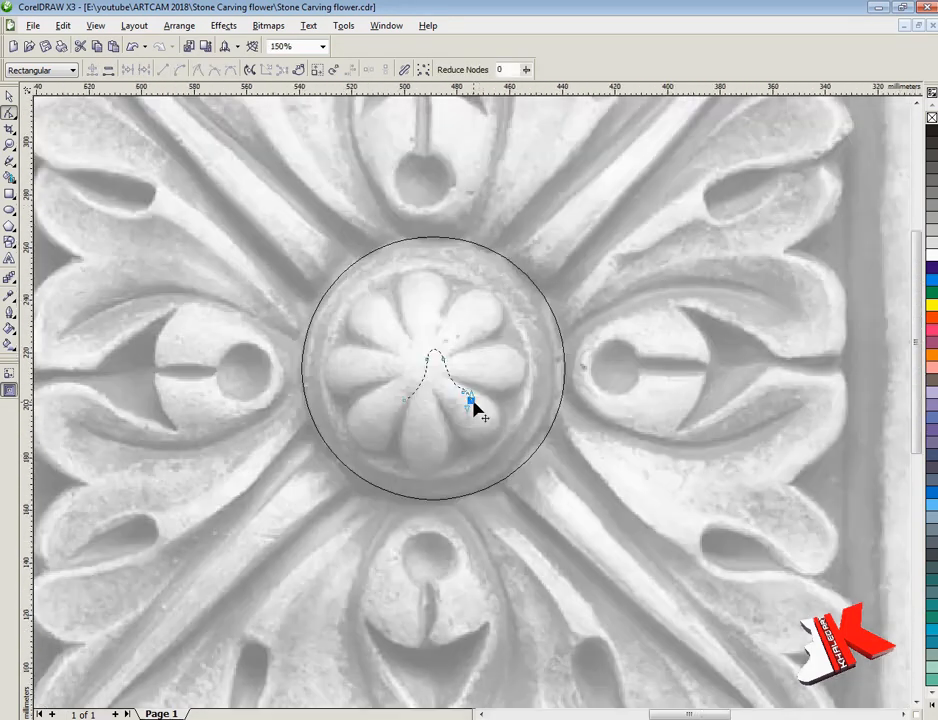
scroll(477, 410, up, 2)
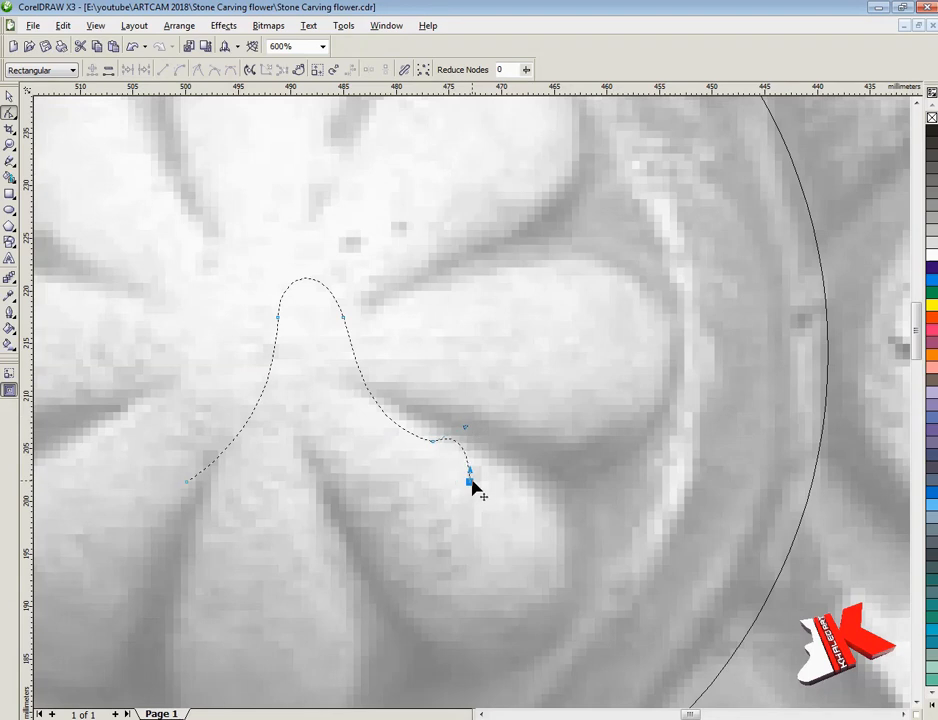
scroll(472, 488, up, 1)
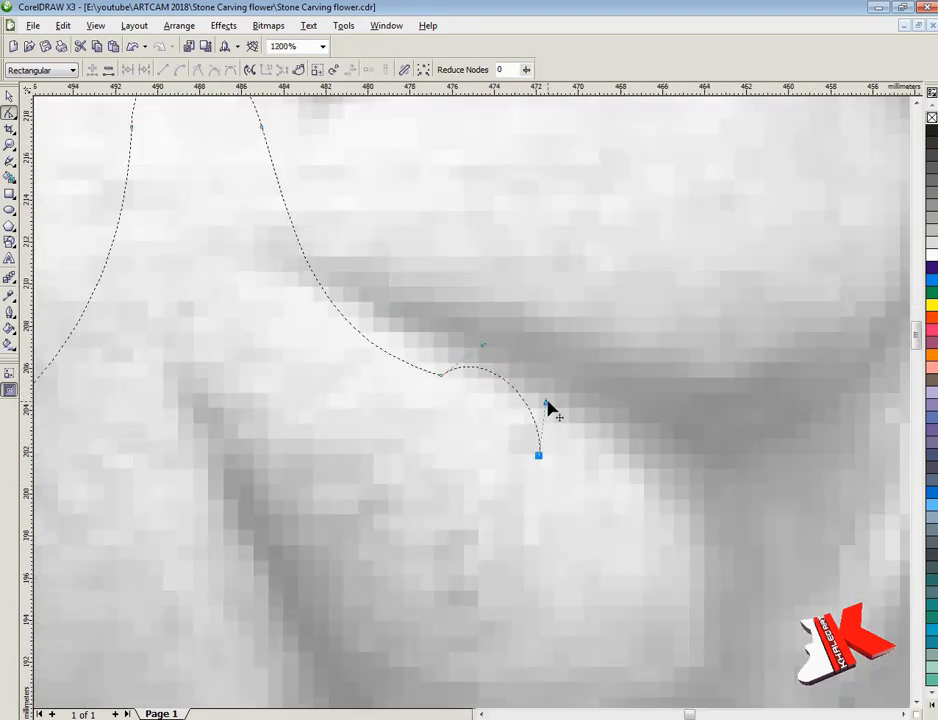
key(F5)
scroll(450, 456, down, 2)
scroll(421, 408, up, 1)
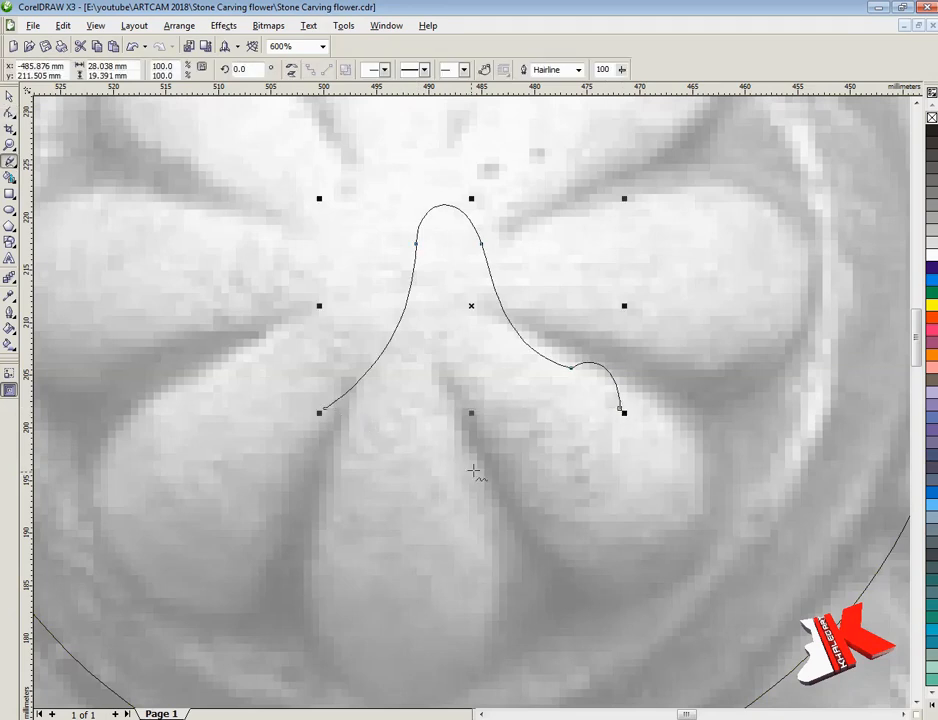
Step: Resize the rosette profile to a height of 25 mm, leaving its width non-proportional
scroll(412, 339, down, 2)
scroll(40, 377, down, 2)
key(alt+F10)
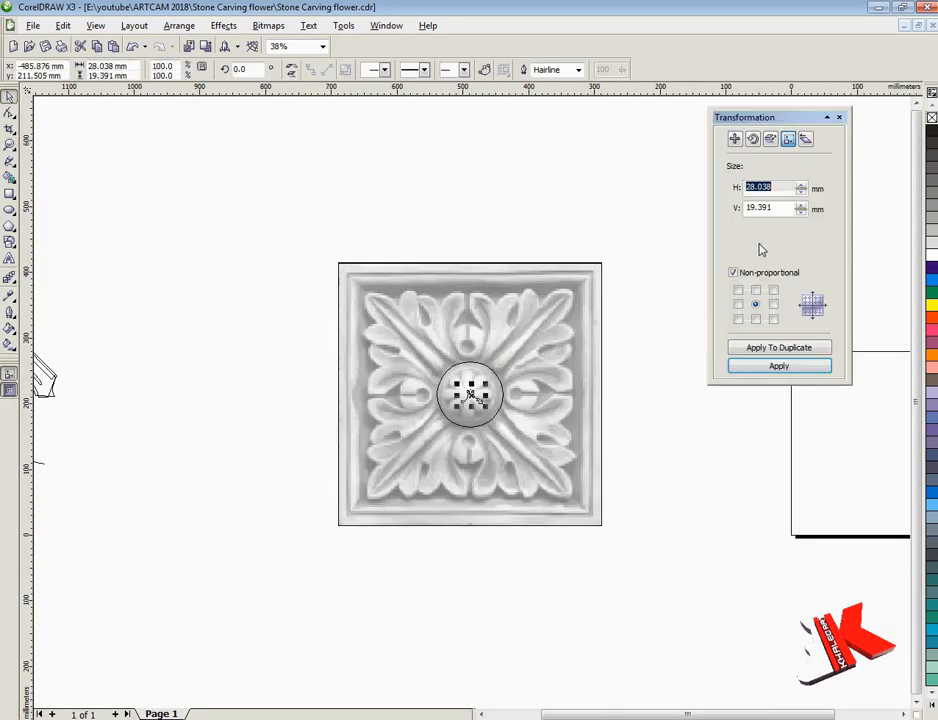
click(779, 367)
key(z)
drag(440, 363, 510, 432)
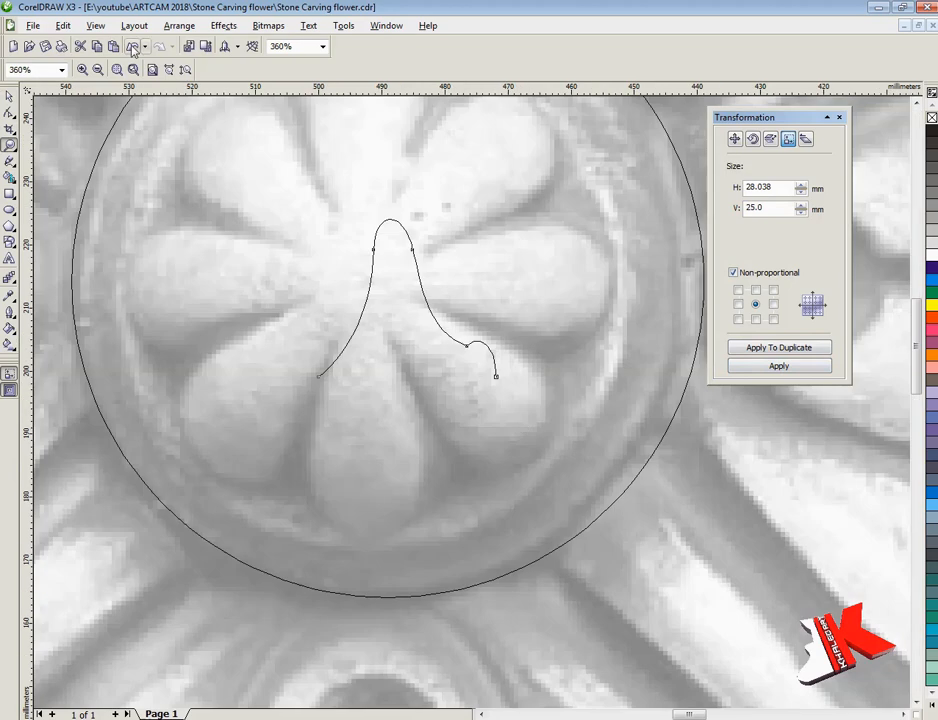
Step: Move the profile onto the central circle's right rim and narrow it to about 21 mm wide
click(9, 98)
drag(406, 302, 635, 301)
scroll(622, 420, down, 1)
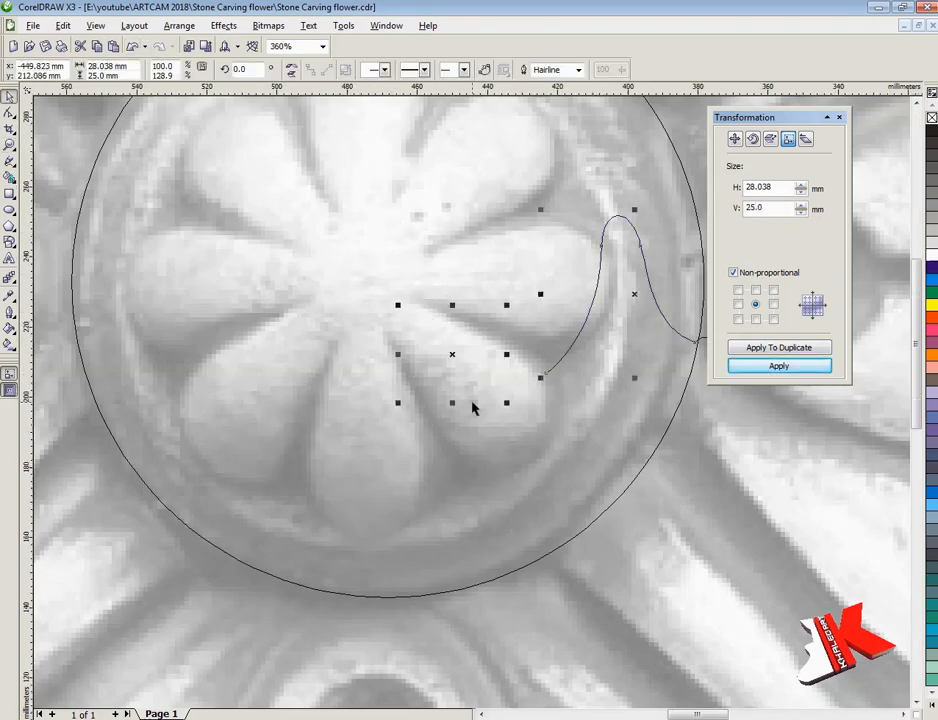
scroll(430, 382, up, 1)
drag(430, 351, 430, 351)
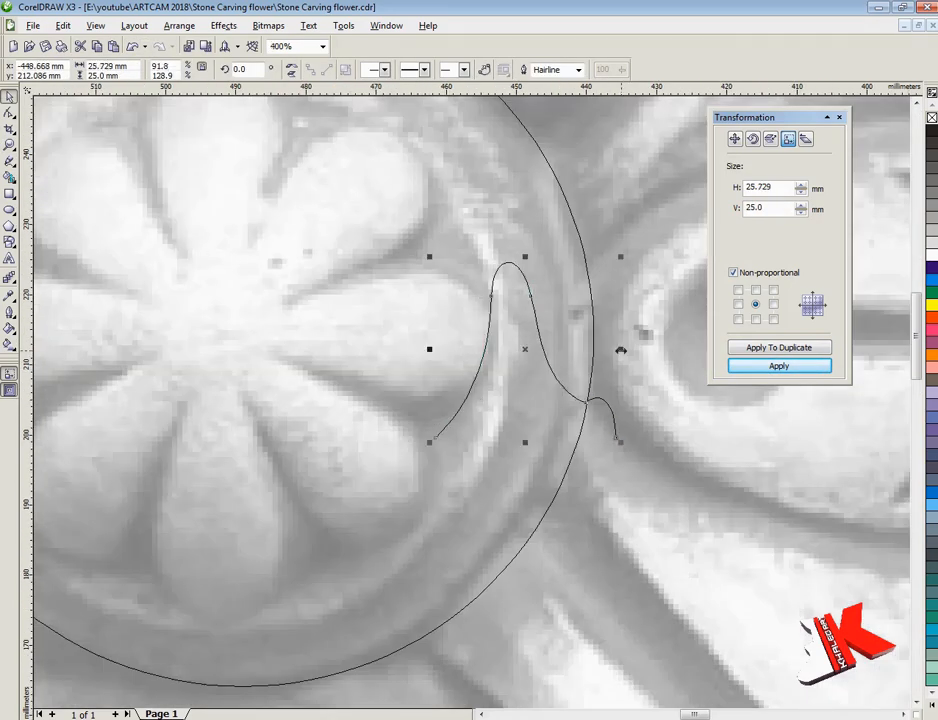
drag(620, 350, 589, 350)
Step: Move the rosette profile off the relief to the empty area near the half leaf and frame profile
drag(514, 354, 524, 255)
scroll(460, 388, down, 5)
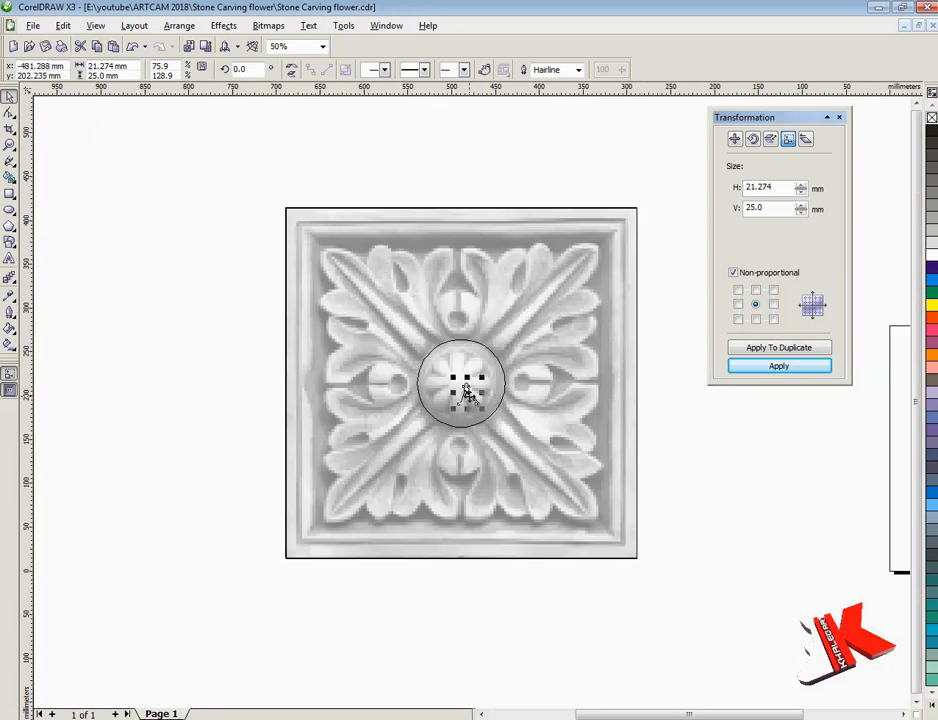
scroll(430, 410, up, 2)
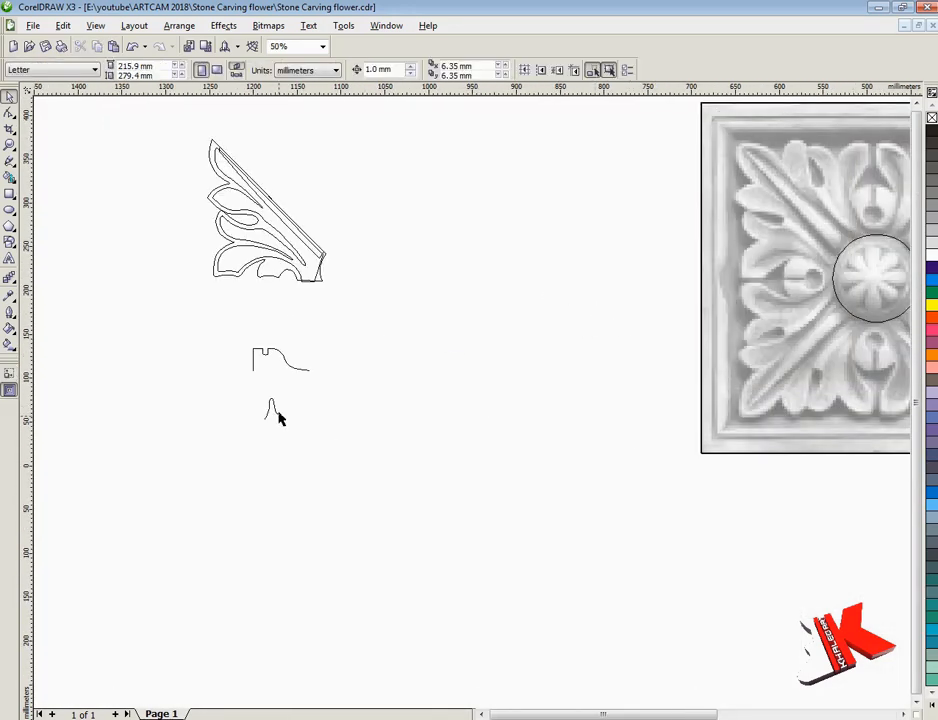
drag(277, 410, 231, 350)
click(527, 439)
Step: Draw a vertical straight line about 124 mm long through the central rosette, extending past the circle at both ends
scroll(490, 400, up, 5)
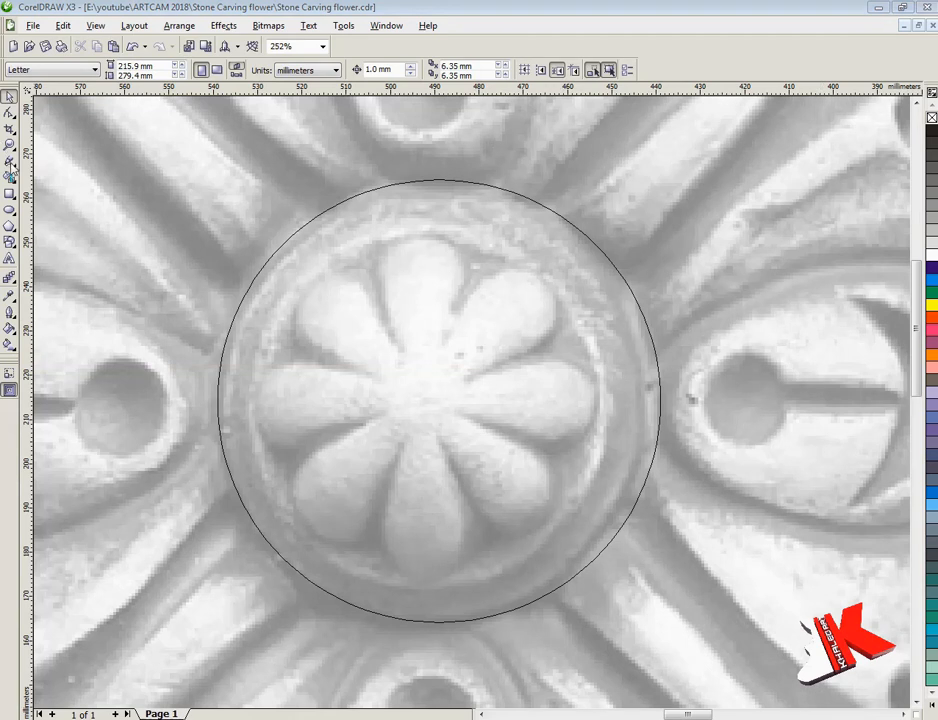
click(10, 164)
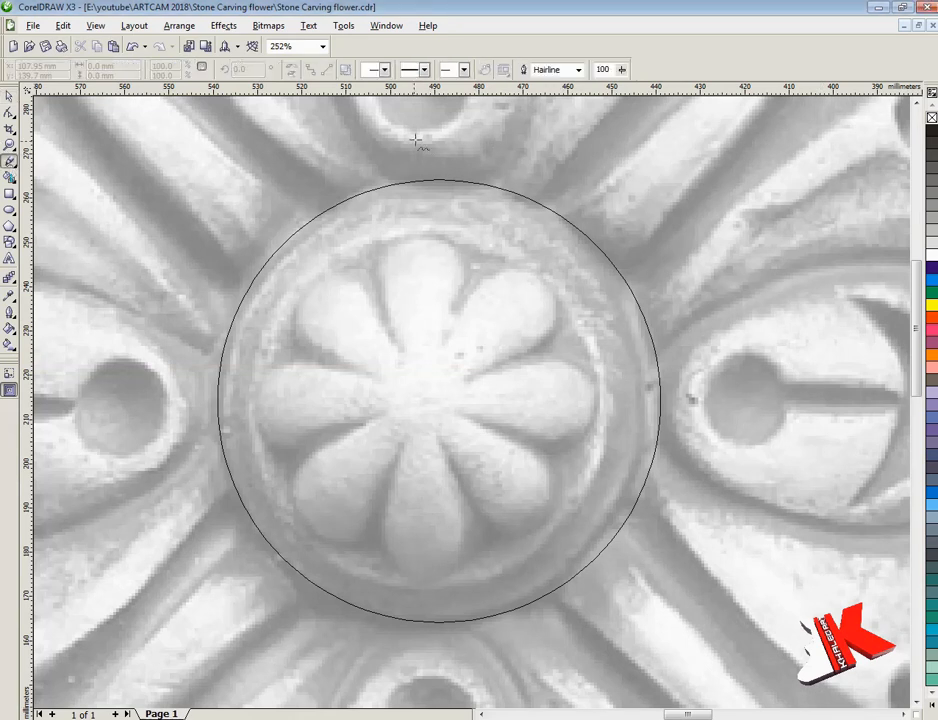
click(419, 132)
ctrl+click(419, 682)
Step: Align the vertical line to the centre of the rosette's circle
key(space)
shift+click(488, 186)
click(492, 149)
click(419, 160)
shift+click(480, 188)
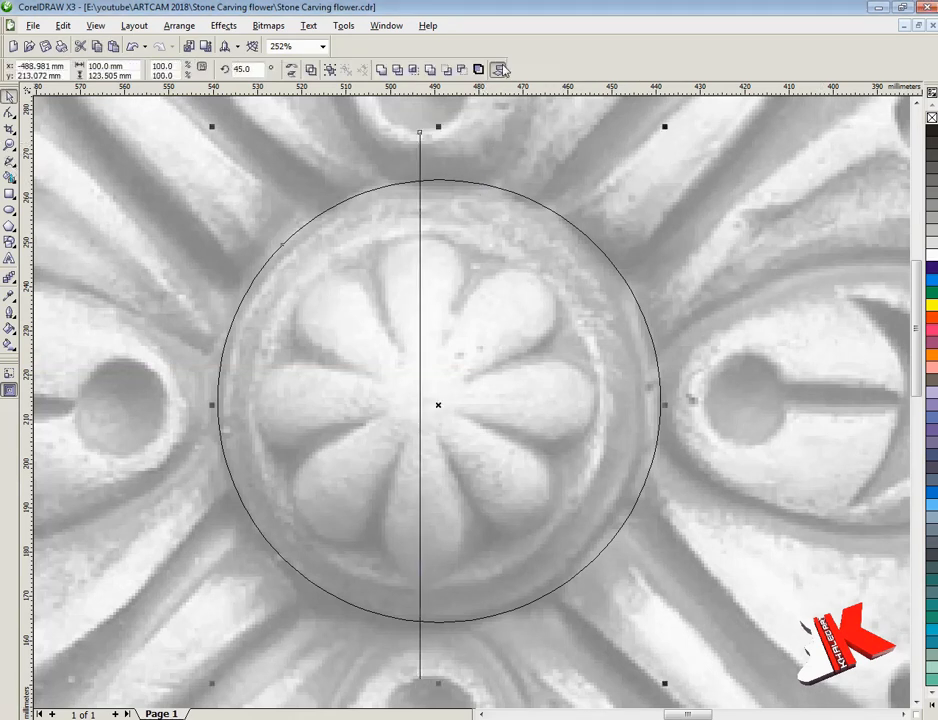
key(ctrl+shift+a)
click(503, 444)
click(561, 444)
Step: Draw a closed triangular outline over the rosette's upper petal and curve its left side to follow the petal's edge
key(F5)
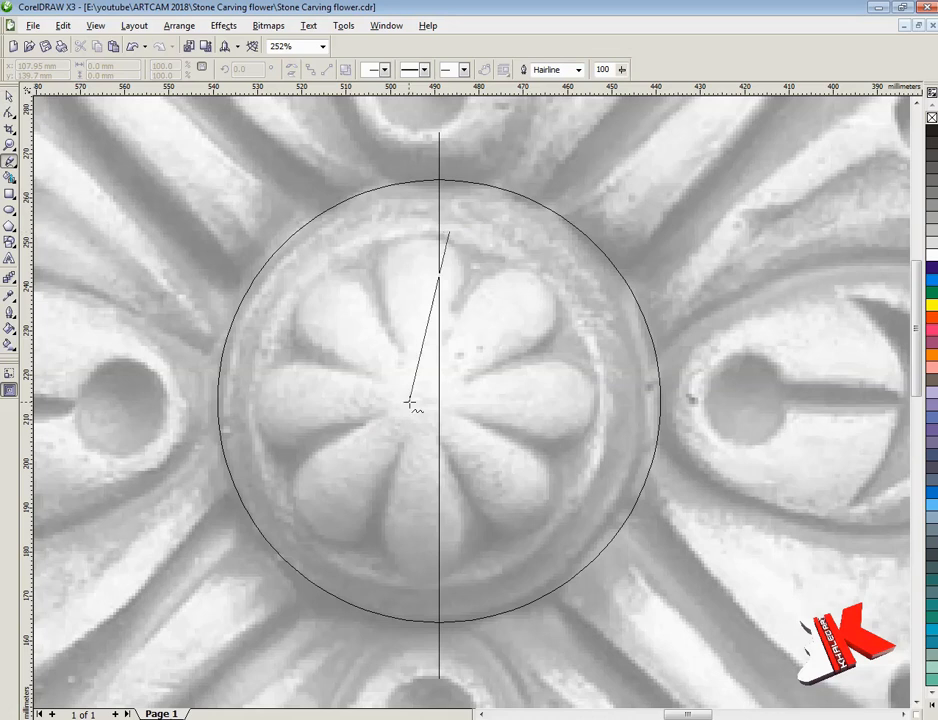
click(420, 394)
click(10, 112)
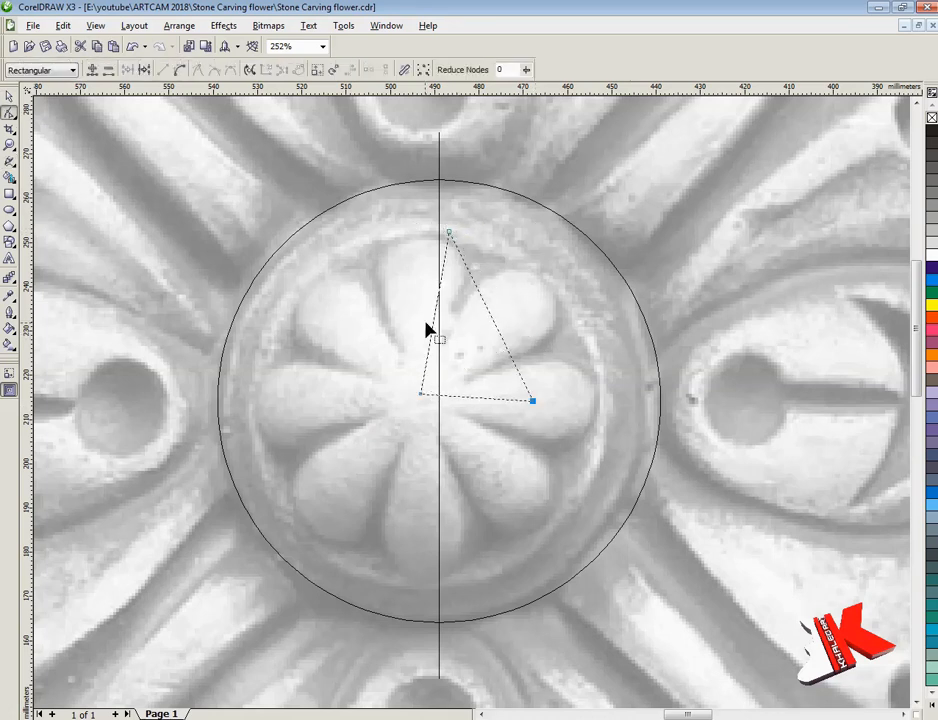
drag(427, 329, 385, 268)
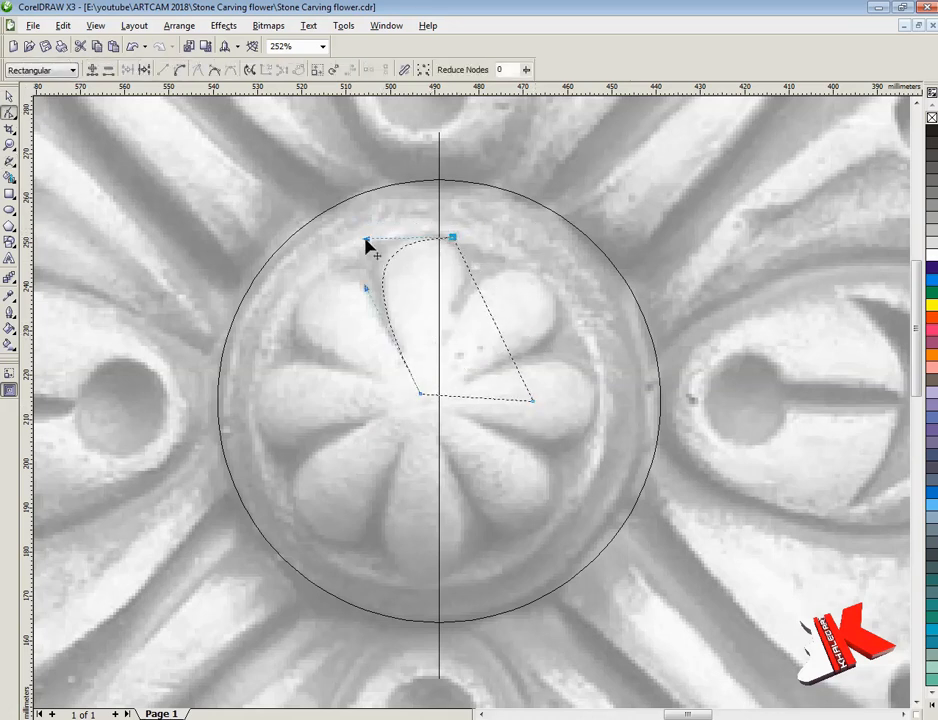
Step: Trim the petal outline along the vertical centre line with a temporary rectangle and delete the rectangle, leaving the left half
key(space)
click(11, 207)
drag(562, 158, 444, 484)
key(space)
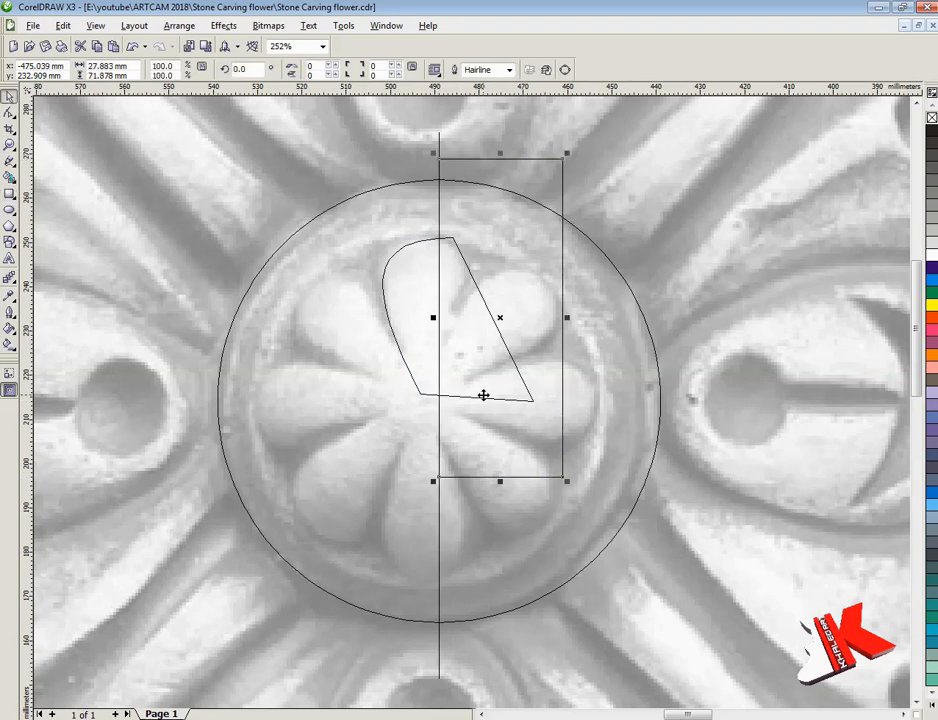
shift+click(482, 396)
click(356, 69)
key(Delete)
Step: Mirror the half petal across the vertical line into one full petal outline and narrow it symmetrically
click(384, 300)
drag(377, 316, 463, 311)
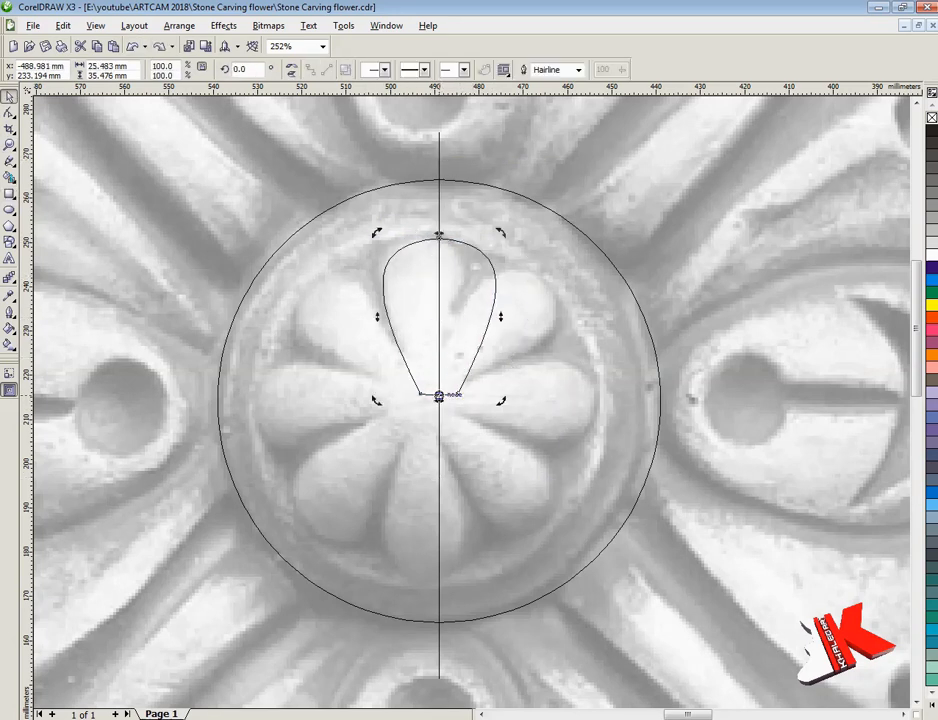
drag(606, 443, 591, 310)
key(ctrl+z)
drag(498, 318, 483, 318)
click(440, 320)
Step: Try to rotate a copy of the petal about the rosette's centre
drag(482, 240, 544, 240)
key(ctrl+z)
key(ctrl+z)
Step: Narrow the upper petal's base by adjusting its lower nodes and handles inward toward the vertical centre line
key(F10)
scroll(438, 404, up, 3)
click(440, 399)
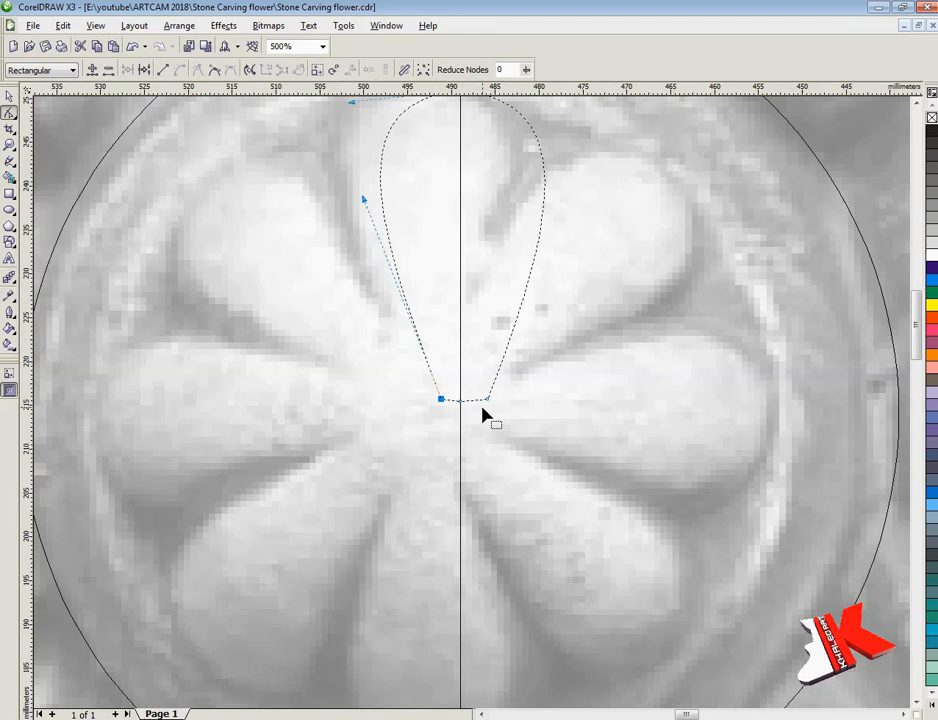
drag(363, 200, 356, 200)
click(486, 399)
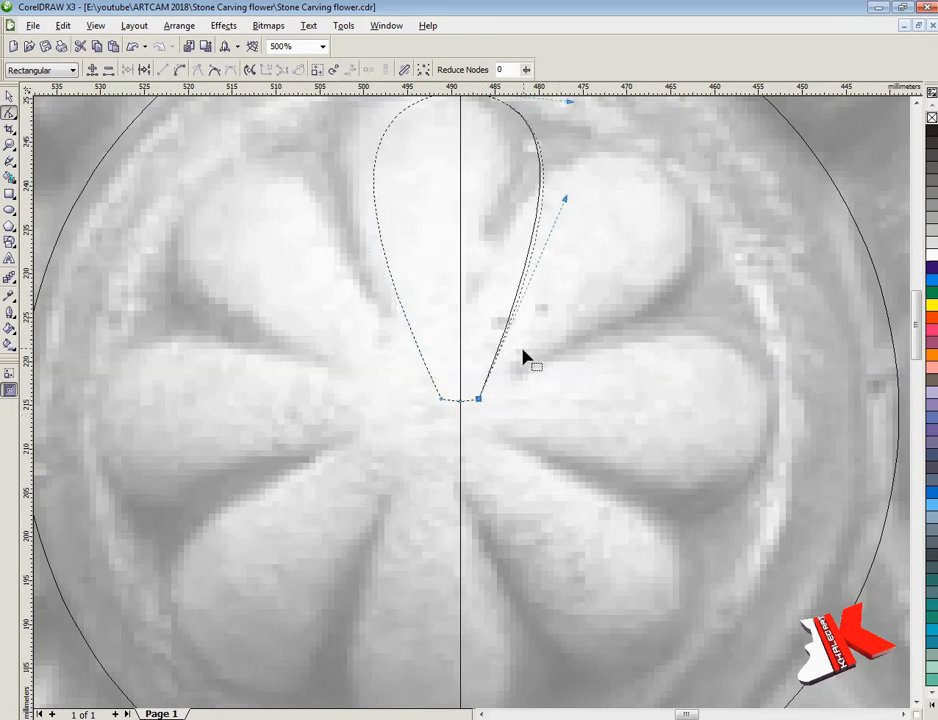
Step: Rotate copies of the petal about its base in 45° increments to form a ring of eight petals
key(z)
key(F3)
key(space)
click(479, 304)
drag(513, 245, 570, 252)
drag(575, 505, 468, 552)
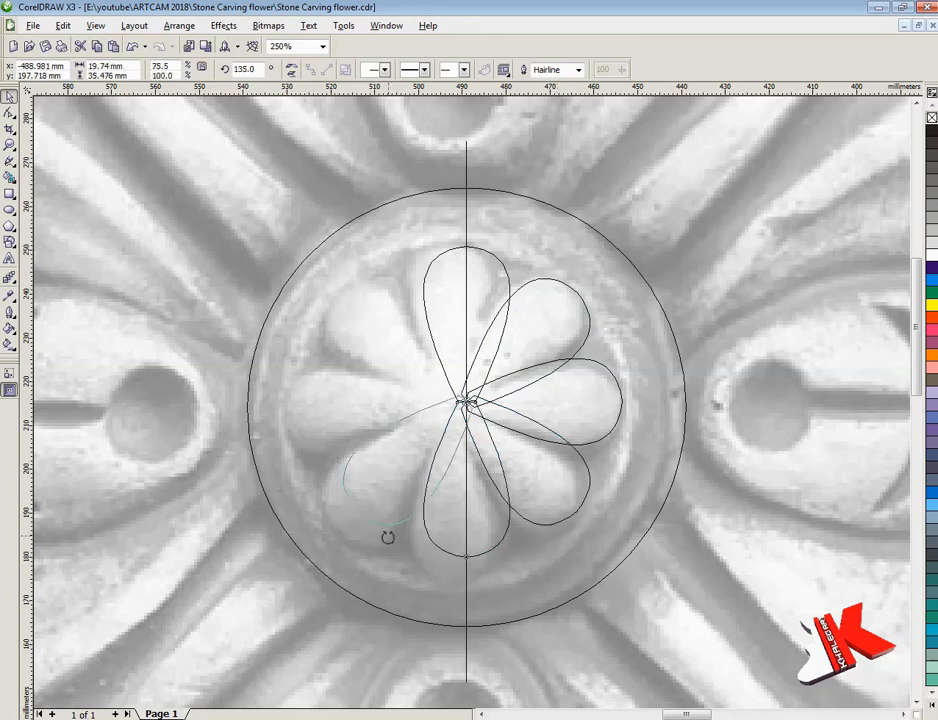
drag(388, 538, 303, 398)
drag(310, 352, 386, 262)
Step: Set the nudge distance to 500 mm and move the rosette's petals, circle and centre line up clear of the relief image
scroll(603, 520, down, 3)
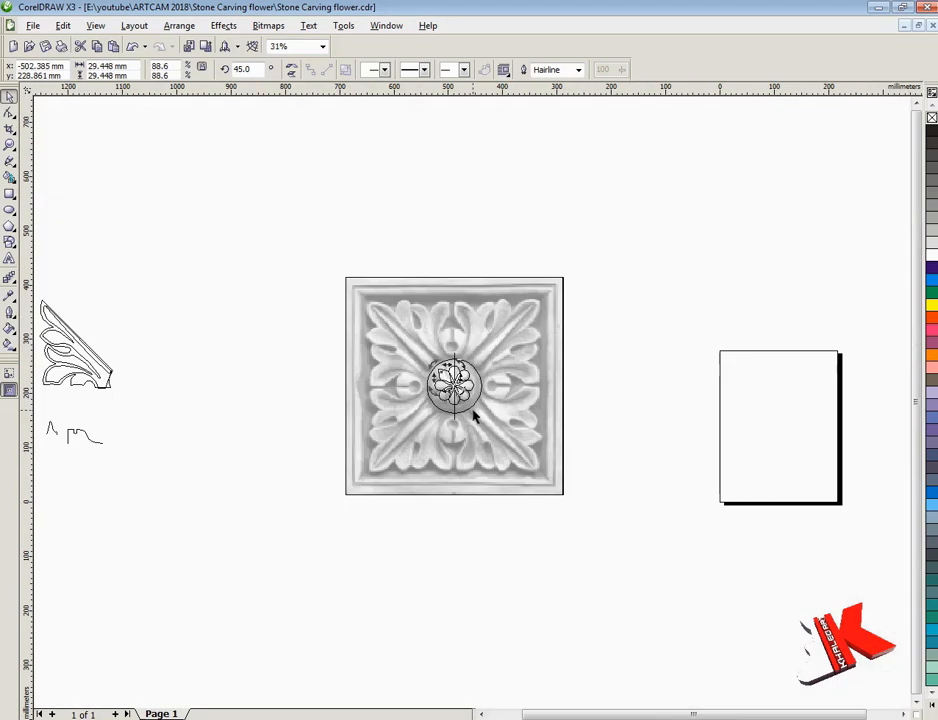
drag(300, 332, 509, 458)
key(Up)
key(Escape)
text(5)
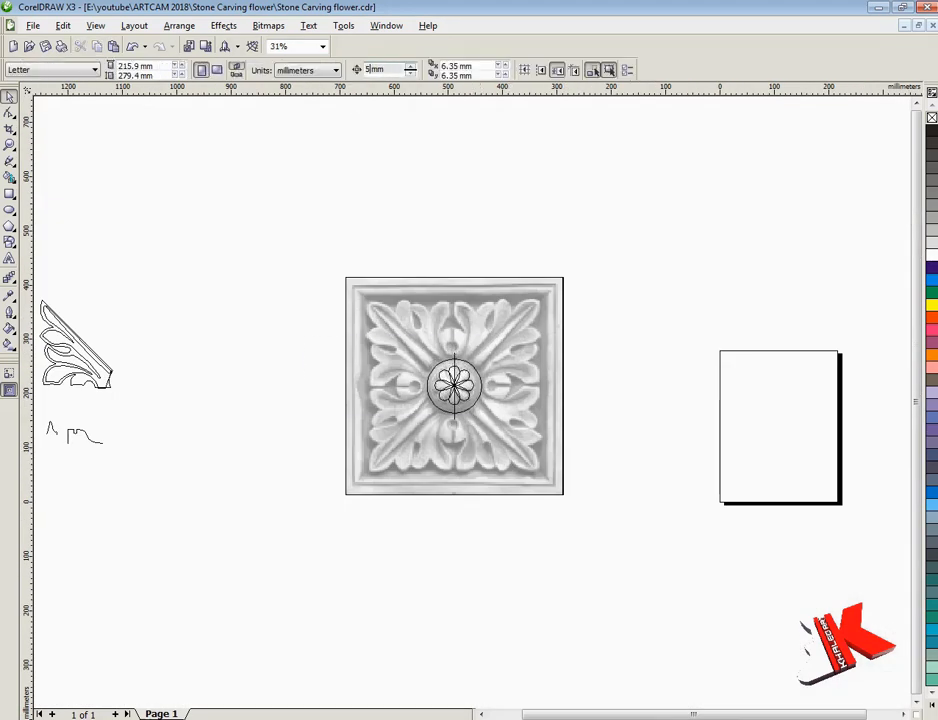
text(00)
key(Return)
drag(320, 330, 588, 473)
key(Up)
click(916, 103)
click(525, 142)
scroll(453, 172, up, 3)
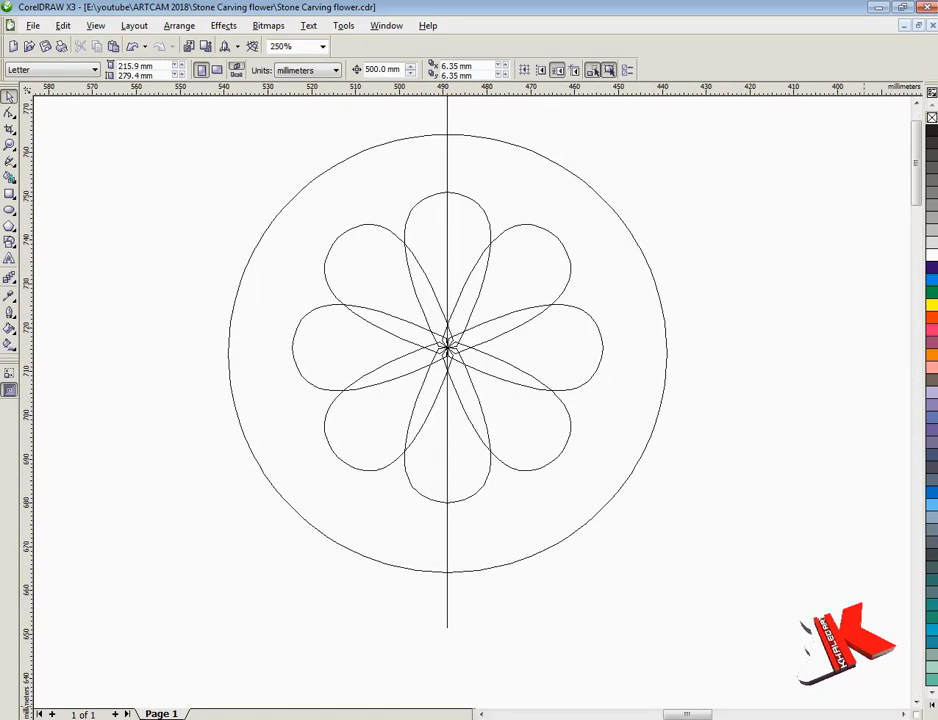
Step: Weld the eight overlapping petals into one flower outline
drag(281, 177, 649, 511)
click(382, 70)
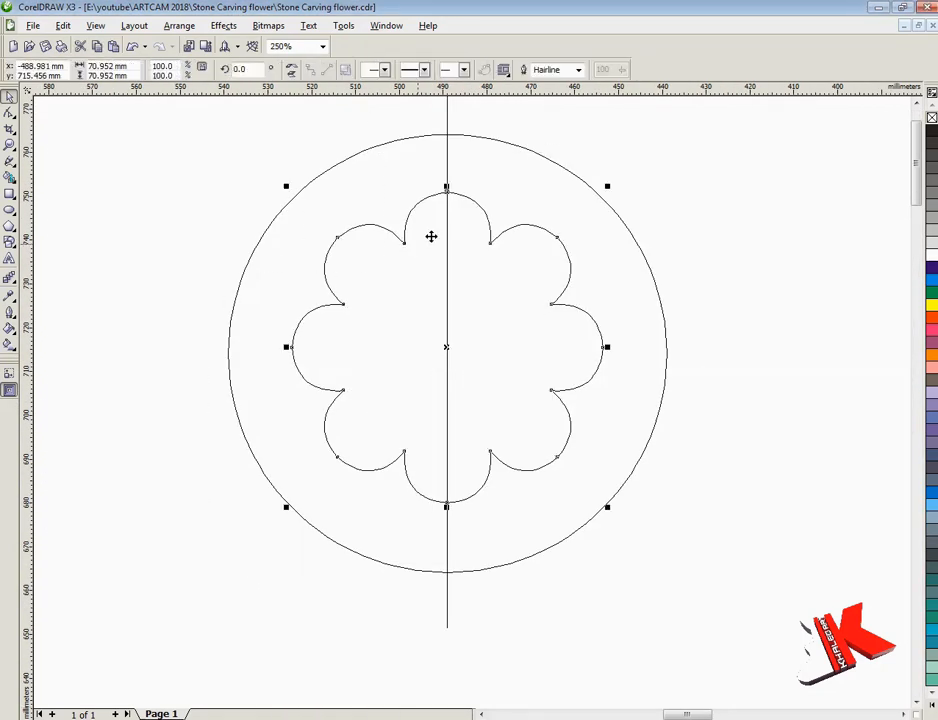
Step: Try a one-step inside contour with a 2 mm offset on the flower outline
key(ctrl+F9)
click(742, 247)
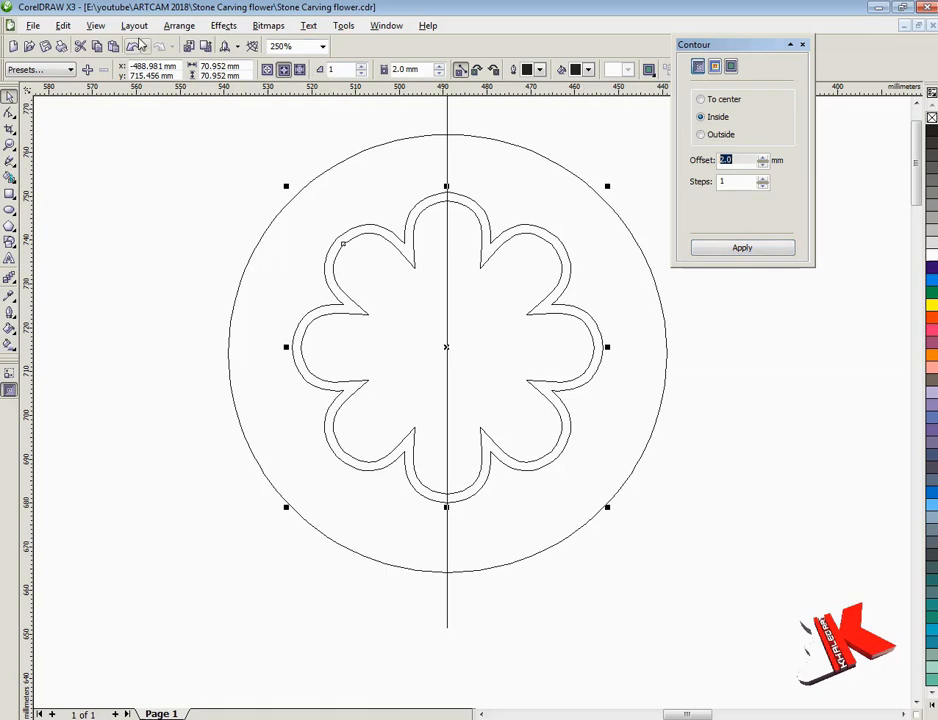
click(138, 44)
Step: Align the centre of the flower outline with the centre of the surrounding circle
click(186, 226)
click(413, 211)
shift+click(460, 134)
click(498, 70)
drag(409, 240, 814, 503)
key(ctrl+z)
click(660, 594)
click(777, 551)
click(770, 649)
click(847, 650)
click(813, 488)
click(600, 337)
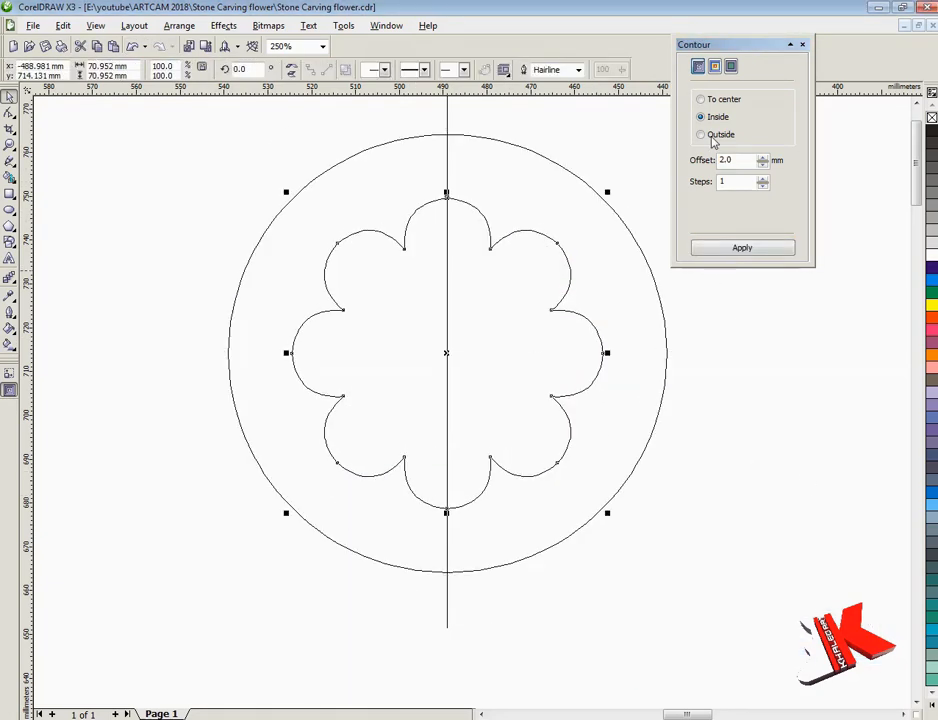
Step: Try a one-step outside contour with a 2 mm offset on the flower outline
click(750, 248)
click(604, 312)
click(582, 316)
Step: Apply a one-step inside contour with a 4 mm offset to the flower outline
click(702, 117)
drag(742, 161, 697, 205)
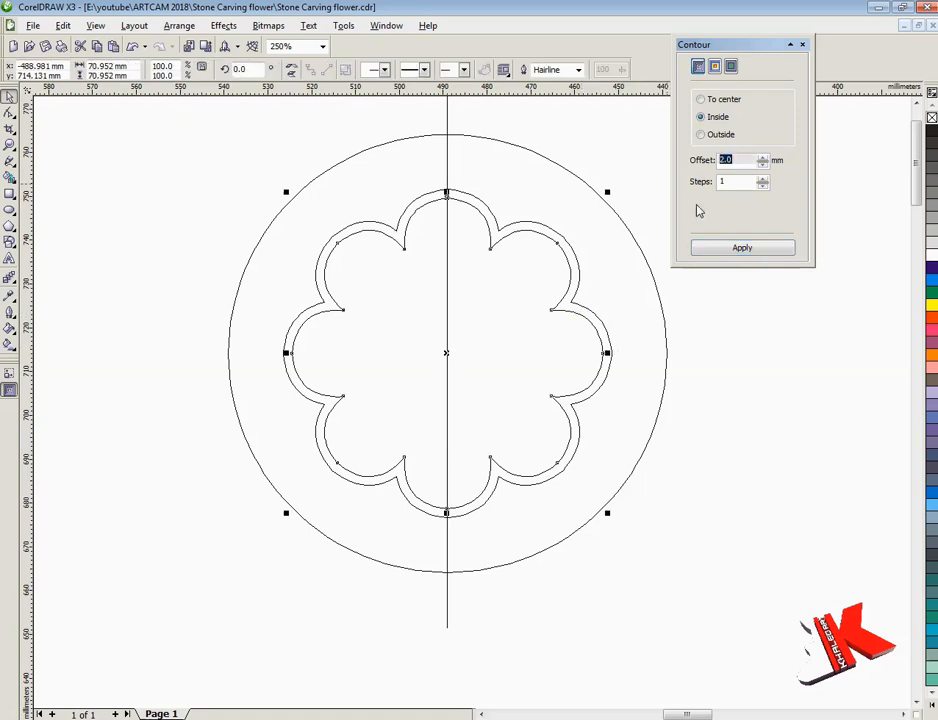
text(4)
click(745, 250)
click(749, 343)
Step: Break the contour group apart and delete the outer flower outline, keeping the inner one
click(568, 257)
key(Delete)
key(ctrl+z)
right_click(477, 209)
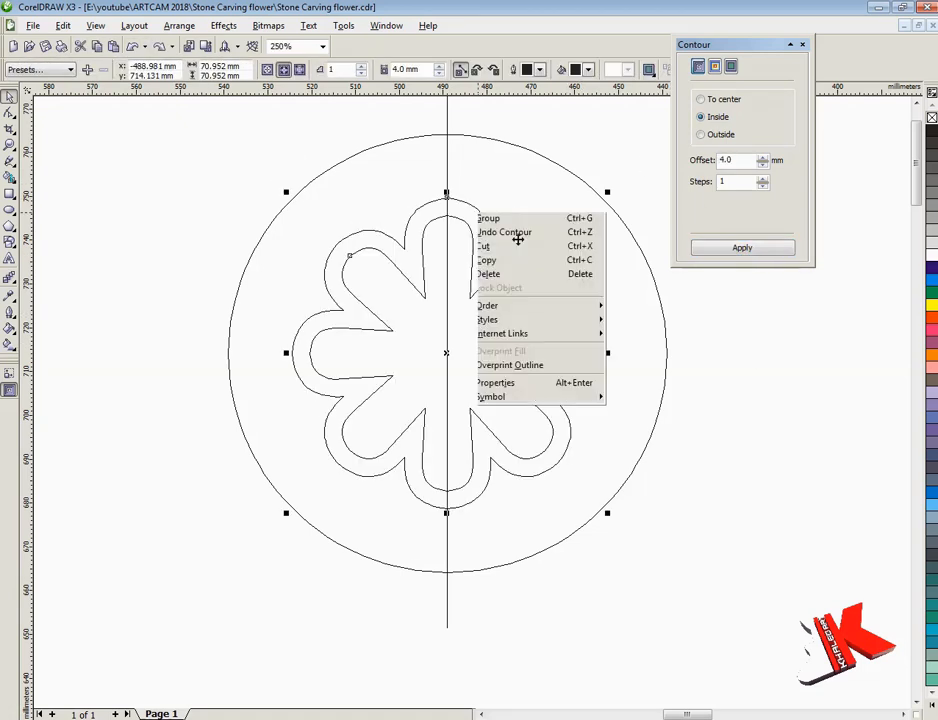
right_click(497, 241)
right_click(461, 218)
click(507, 242)
click(550, 207)
click(484, 216)
key(Delete)
click(473, 238)
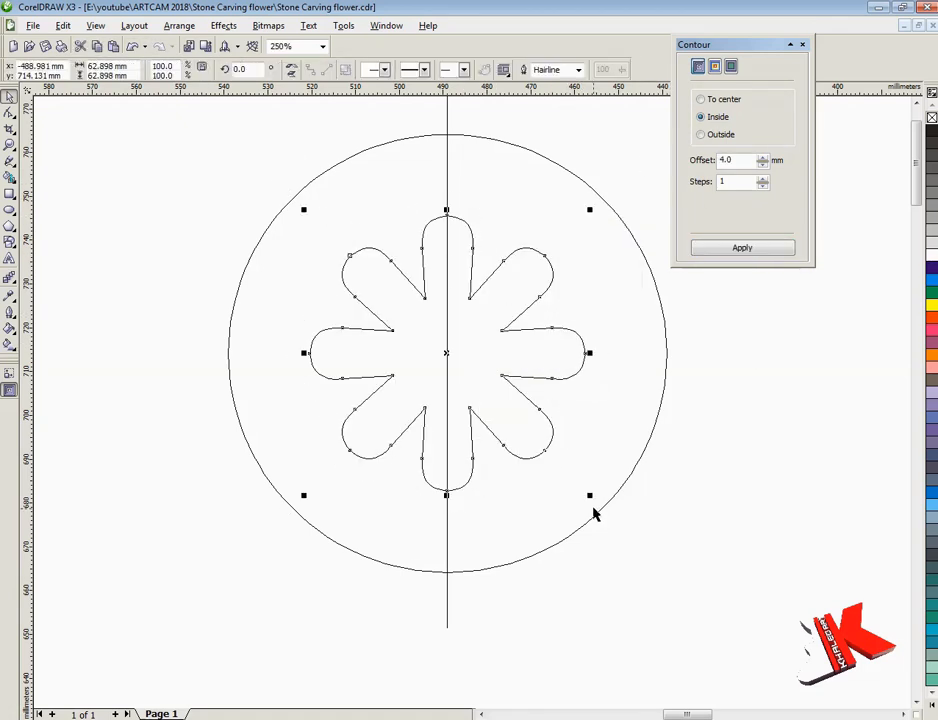
Step: Enlarge the inner flower outline proportionally about its centre to about 80 mm across
drag(589, 496, 650, 532)
click(650, 532)
scroll(265, 307, down, 1)
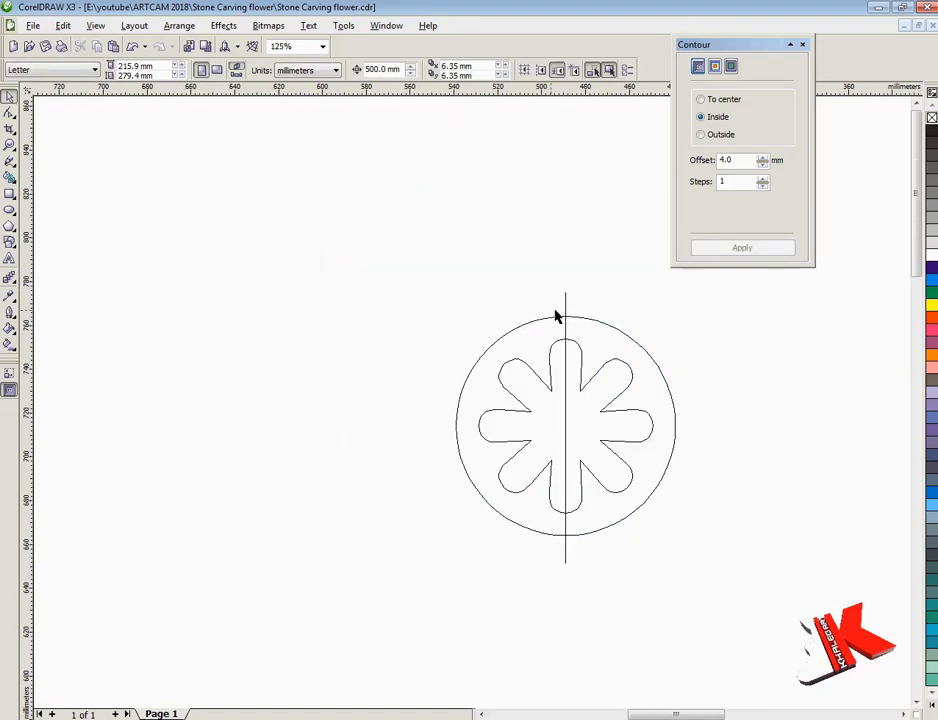
Step: Centre the flower outline and the circle on each other and remove the vertical centre line
drag(435, 295, 700, 560)
click(498, 72)
click(493, 345)
click(390, 390)
click(503, 444)
click(559, 444)
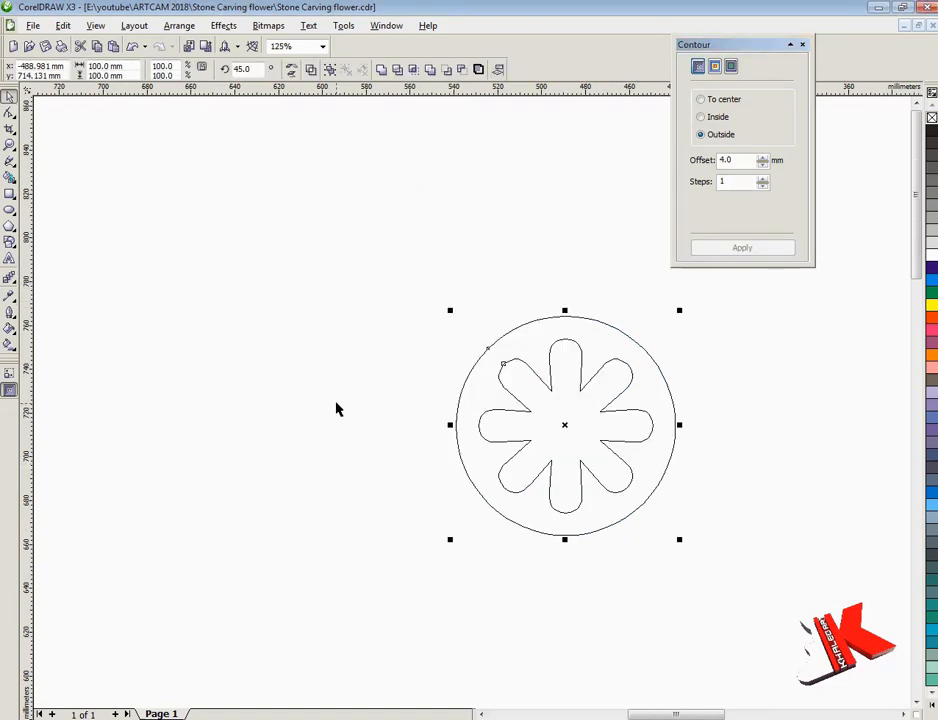
Step: Move the flower outline and circle 500 mm down, back onto the relief's rosette
click(337, 408)
scroll(492, 441, down, 3)
scroll(440, 498, up, 4)
scroll(708, 618, down, 1)
scroll(472, 402, up, 2)
key(ctrl+F9)
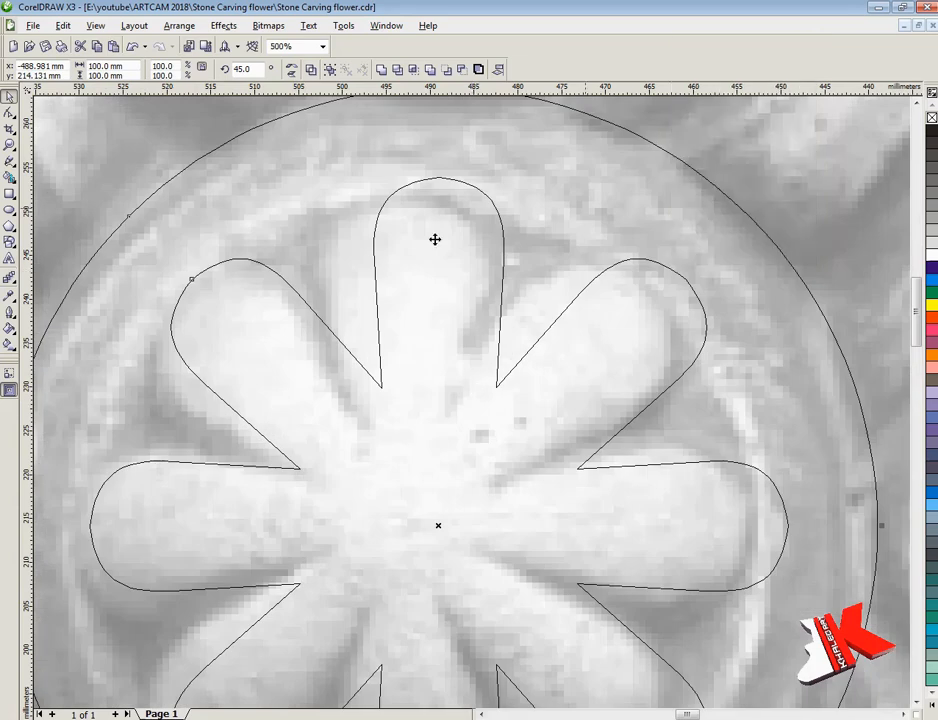
Step: Widen the upper petal of the flower outline by moving its two side nodes outward
key(F10)
click(376, 325)
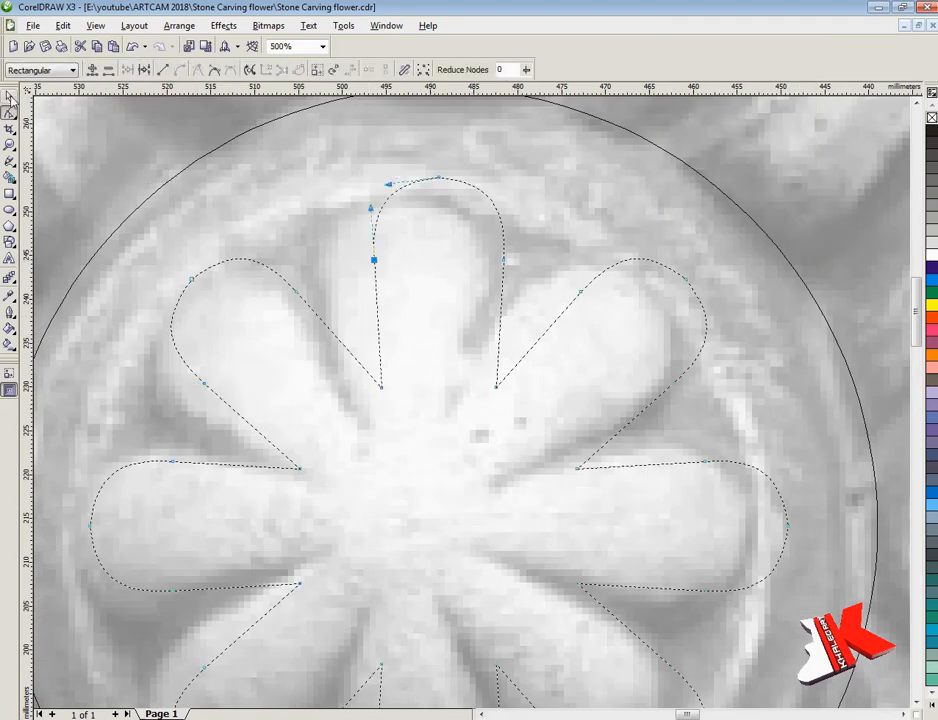
key(space)
scroll(480, 408, down, 1)
scroll(479, 408, down, 2)
key(Escape)
key(z)
drag(402, 370, 572, 504)
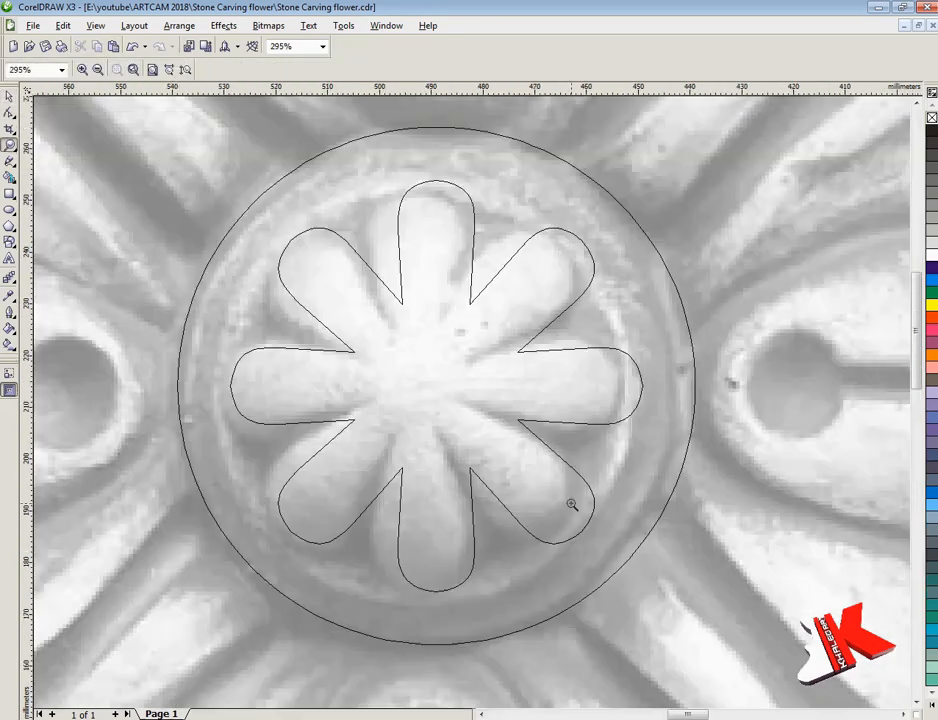
click(404, 245)
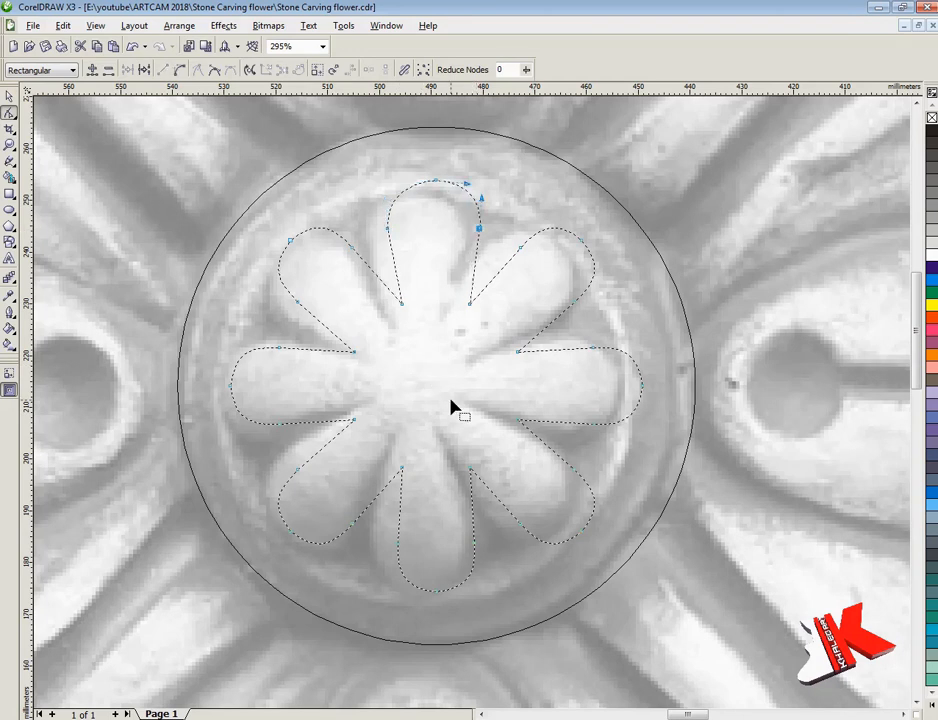
key(Right)
click(387, 228)
key(Left)
Step: Delete the nodes of the seven other petals and convert the remaining base segment to a straight line
drag(212, 195, 364, 428)
key(Delete)
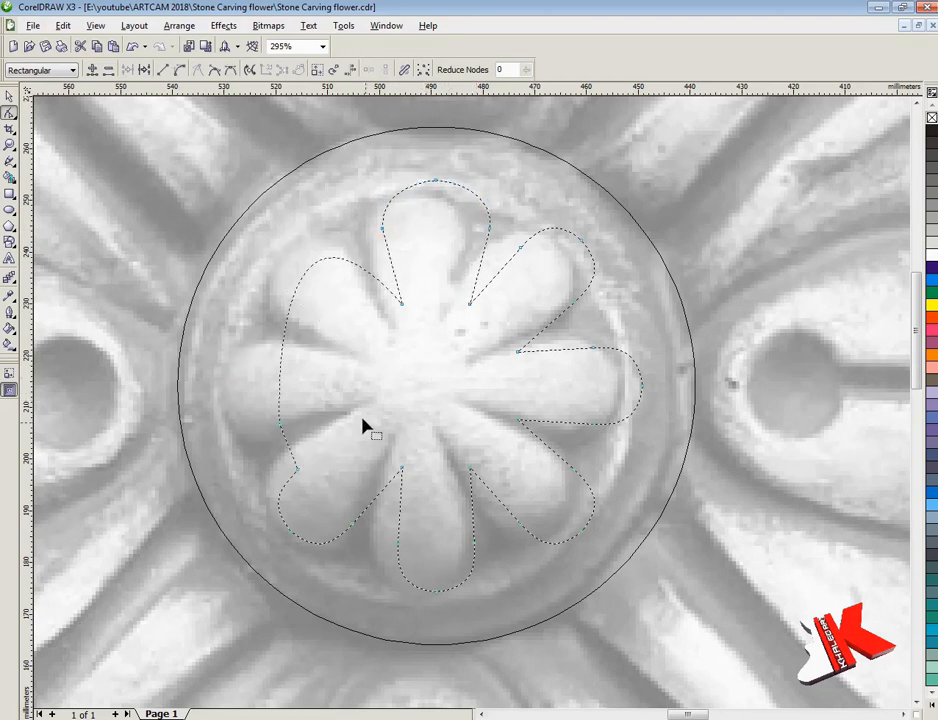
drag(250, 405, 625, 612)
key(Delete)
drag(512, 217, 672, 421)
key(Delete)
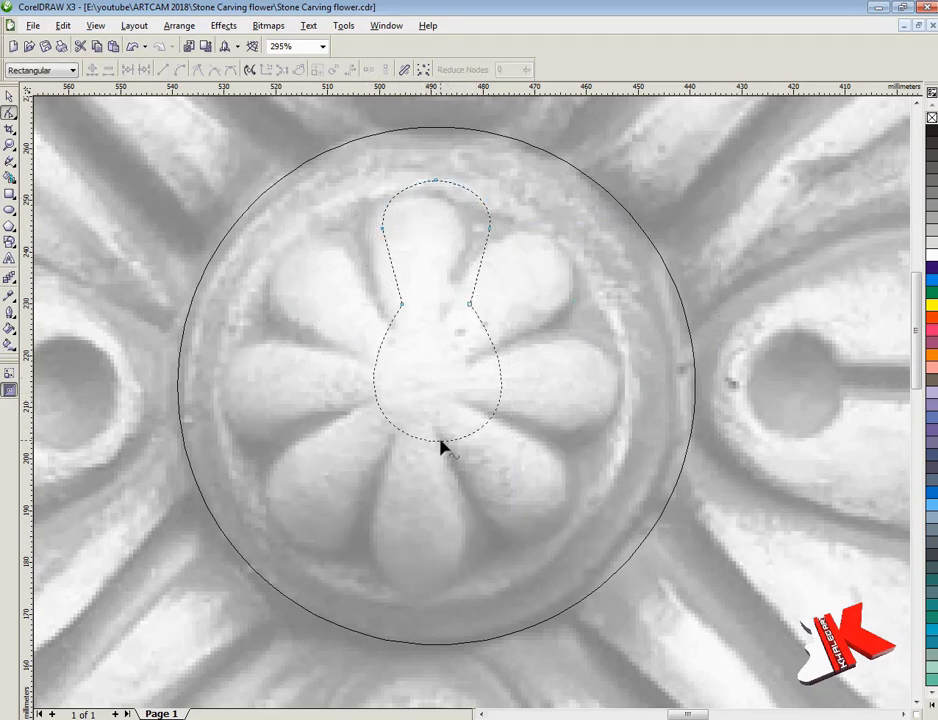
right_click(441, 447)
click(480, 480)
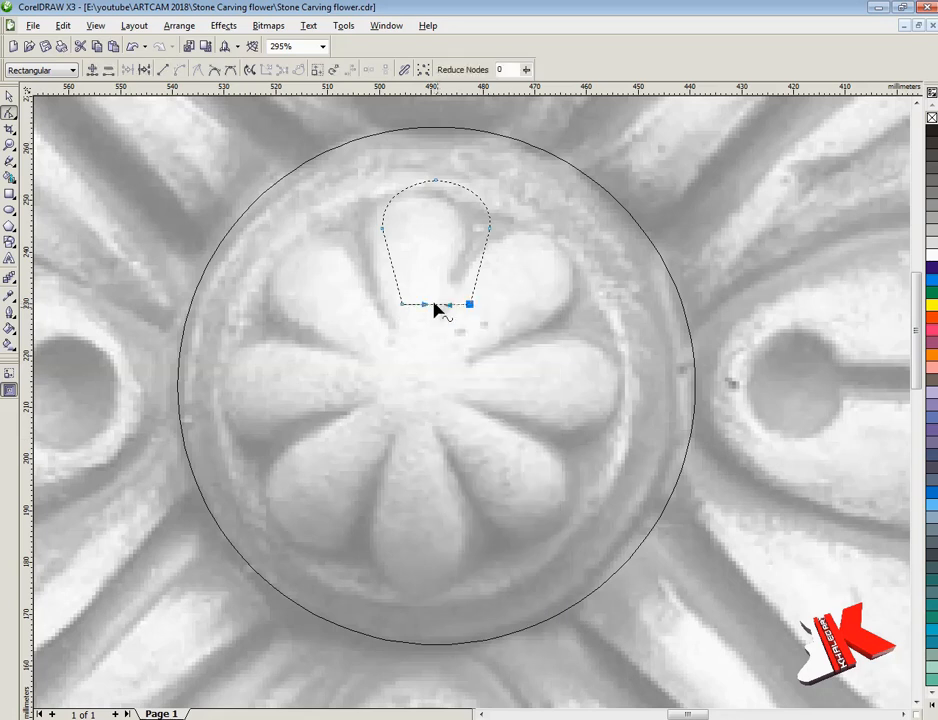
Step: Try to curve the petal's base segment down to the rosette centre, smooth its end nodes and straighten the sides
right_click(435, 310)
click(502, 358)
drag(438, 325, 435, 378)
right_click(469, 303)
click(526, 378)
right_click(484, 262)
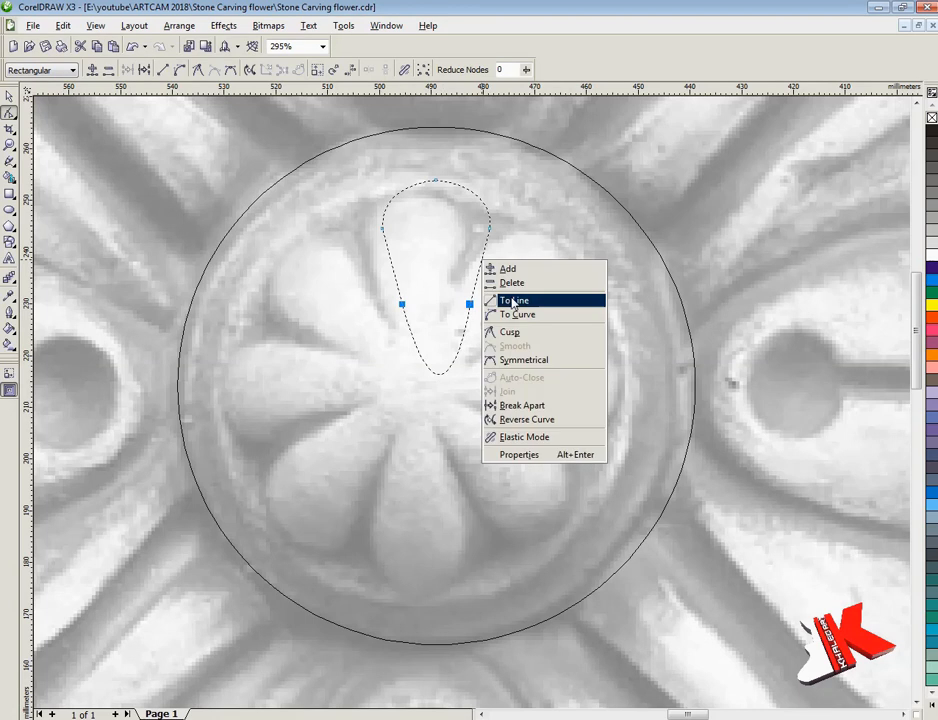
click(513, 302)
Step: Convert the petal's sides to curves, pull the base down to the rosette's centre and smooth its two end nodes
click(439, 277)
right_click(482, 263)
click(530, 316)
click(480, 266)
click(391, 267)
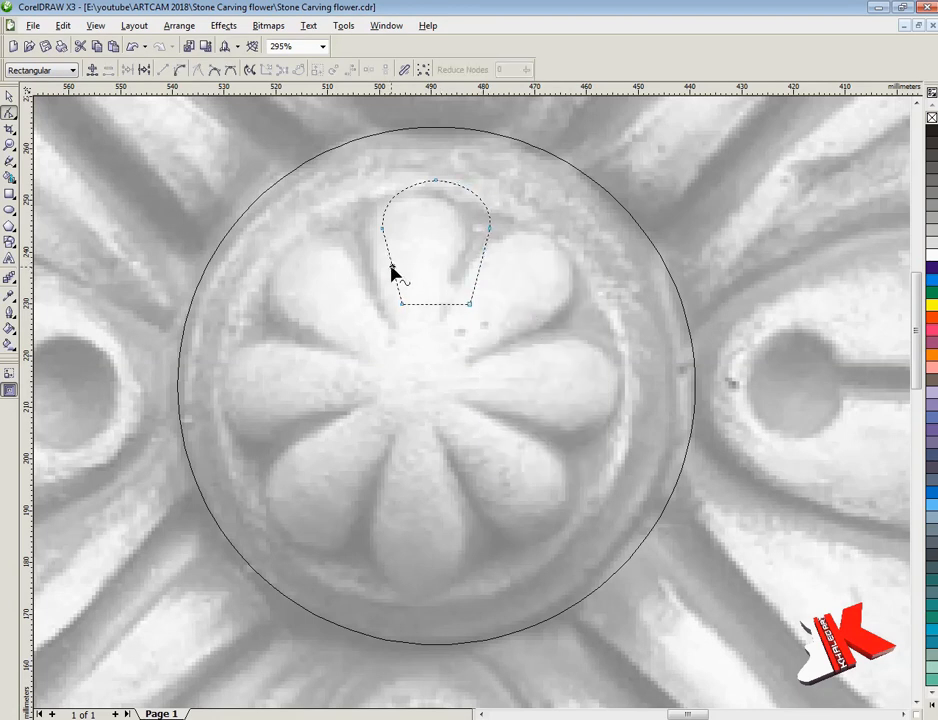
drag(432, 385, 435, 384)
right_click(470, 305)
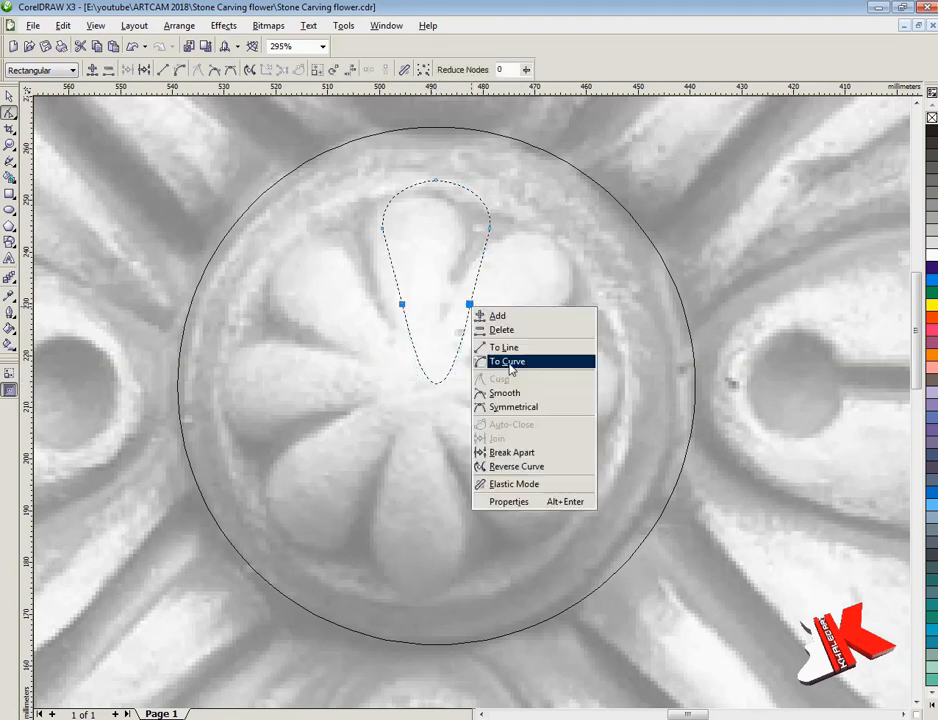
click(505, 391)
Step: Move the petal and the circle 600 mm up, clear of the relief image
key(space)
click(477, 404)
scroll(471, 390, down, 3)
drag(338, 358, 591, 453)
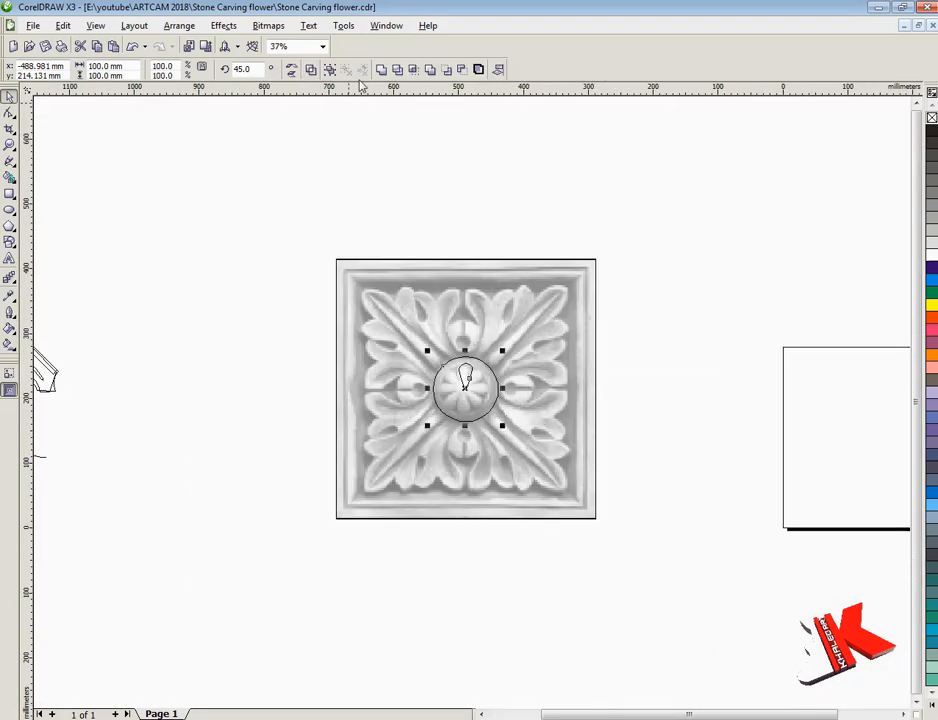
click(239, 105)
drag(239, 105, 582, 474)
scroll(545, 308, up, 4)
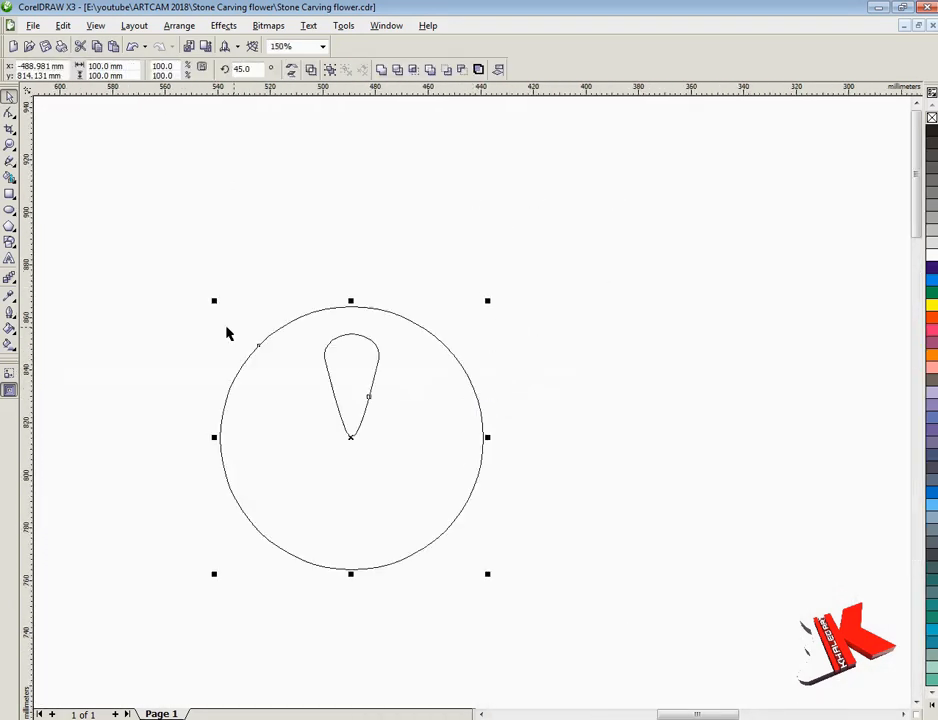
click(201, 334)
Step: Try to place the petal's rotation centre at its lower tip
click(366, 340)
click(97, 33)
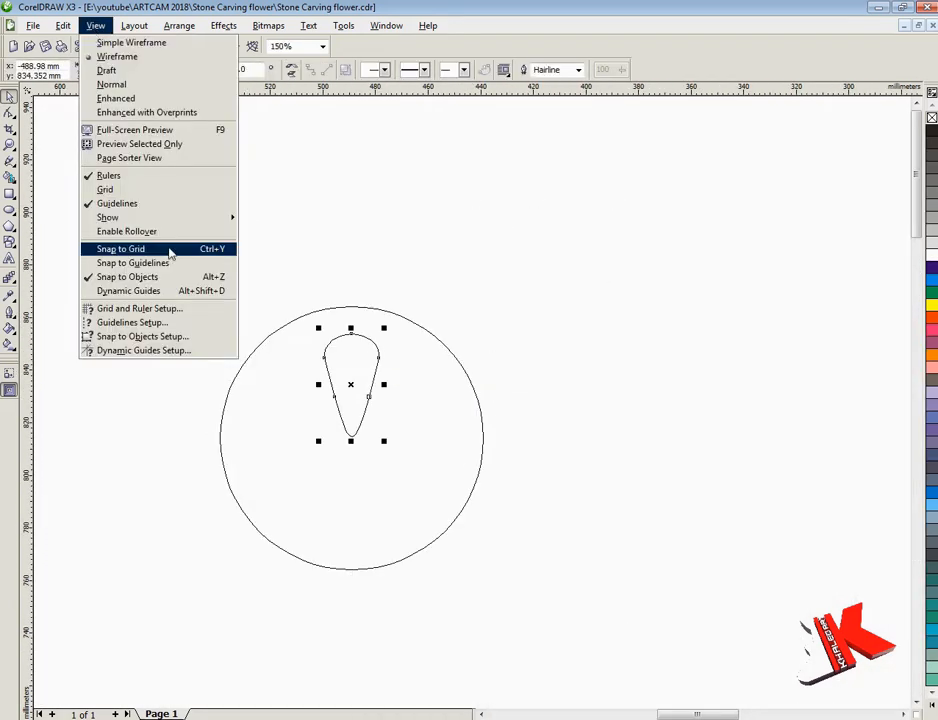
click(332, 405)
scroll(332, 405, up, 2)
scroll(468, 400, down, 1)
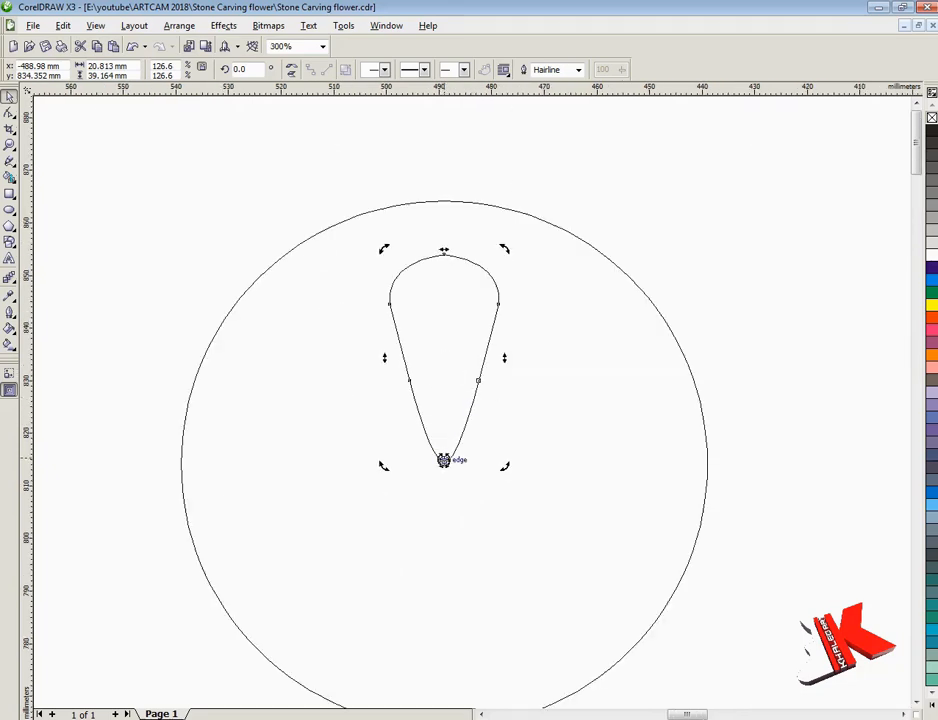
scroll(444, 460, up, 3)
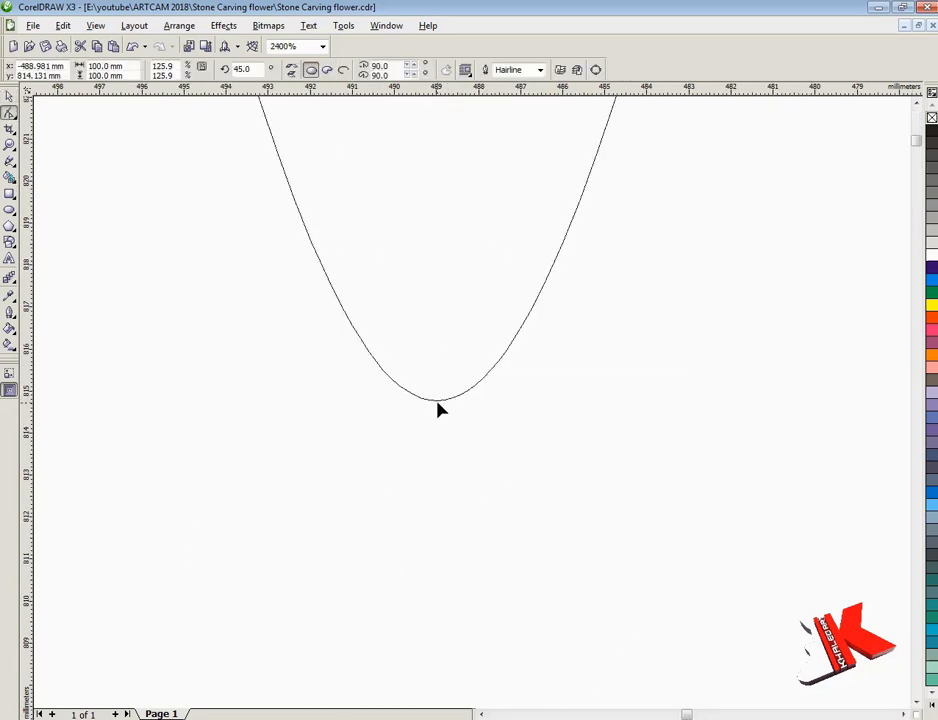
scroll(440, 410, down, 3)
key(F10)
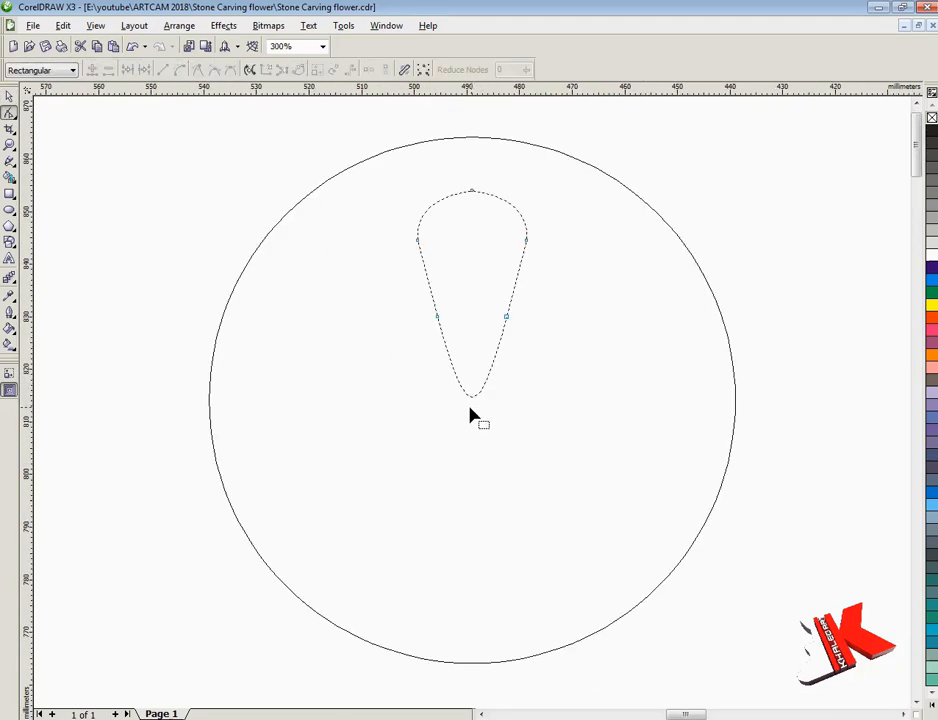
Step: Rotate copies of the petal together with the circle about the circle's centre in 45° increments
click(8, 97)
shift+click(596, 168)
click(498, 70)
click(561, 445)
drag(153, 109, 765, 700)
click(706, 457)
right_click(205, 607)
drag(740, 608, 810, 361)
right_click(810, 361)
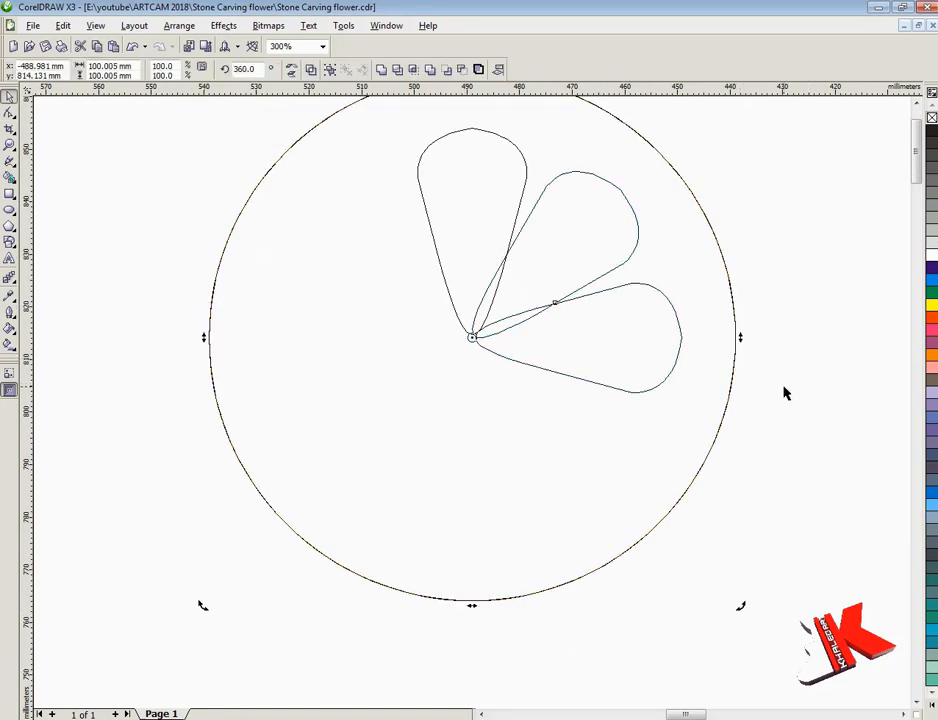
Step: Try to delete an overlapping copy of the circle
click(785, 396)
scroll(781, 408, down, 1)
click(362, 438)
key(Delete)
click(132, 47)
Step: Complete the ring of eight petals by rotating further copies in 45° increments about the circle's centre
click(223, 209)
key(ctrl+a)
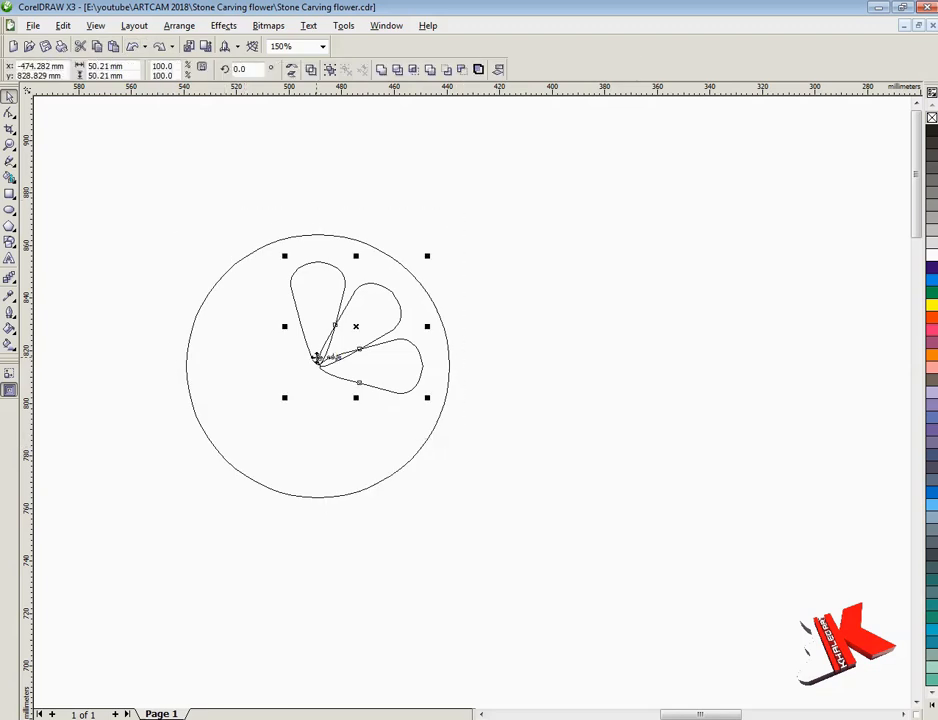
scroll(459, 367, up, 1)
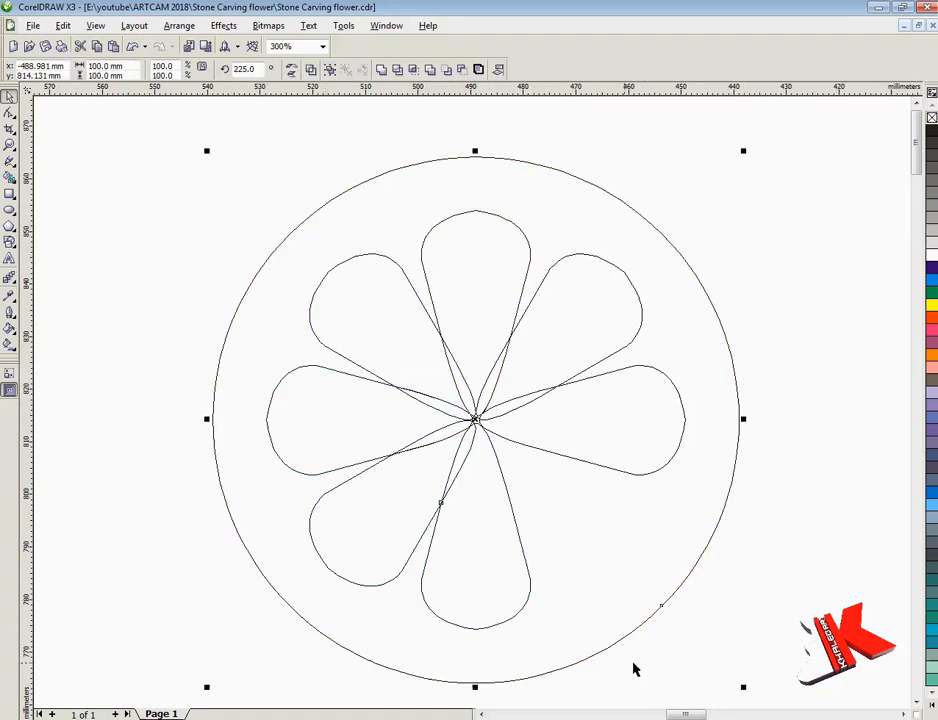
drag(741, 691, 836, 440)
right_click(836, 440)
click(775, 465)
Step: Delete the duplicate circle and weld the eight petals into one flower outline
click(722, 512)
key(Delete)
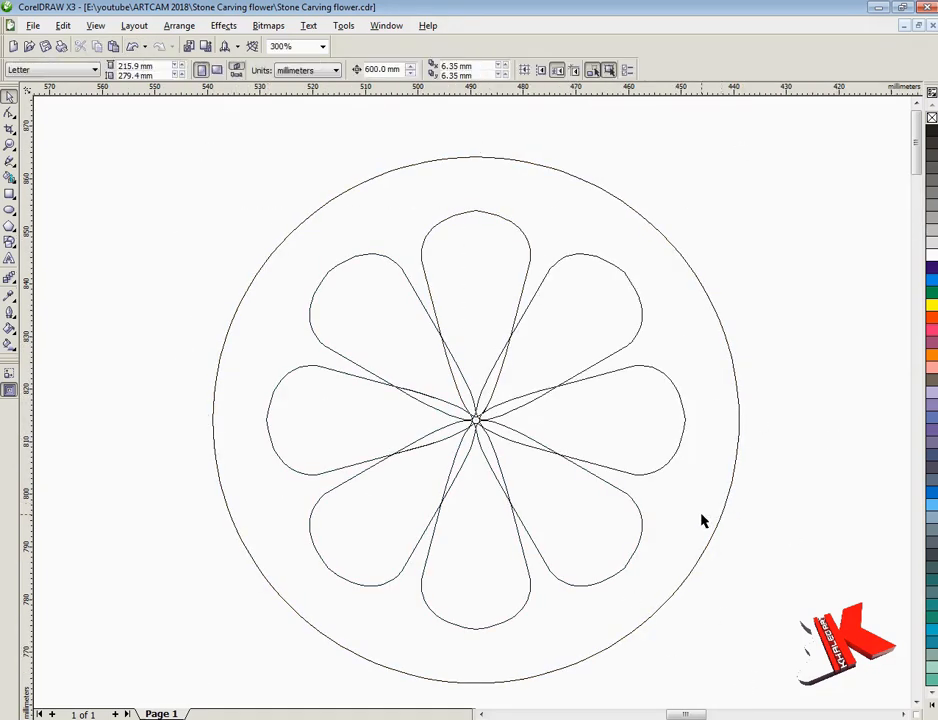
click(133, 47)
click(383, 70)
click(137, 389)
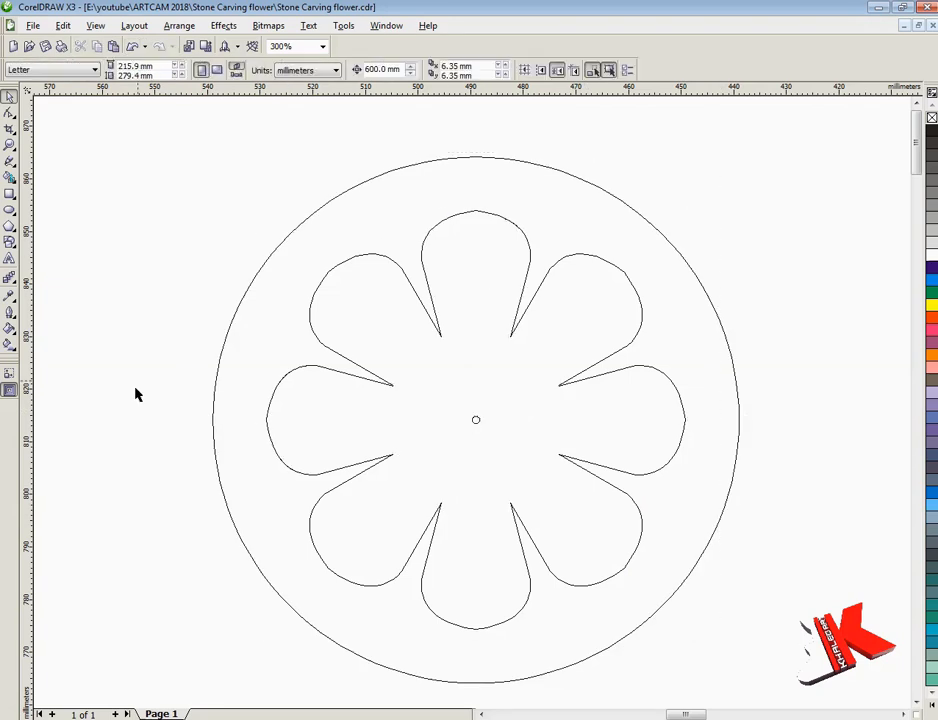
Step: Move the welded flower and its circle 600 mm down onto the central rosette of the relief image
scroll(163, 380, down, 1)
drag(429, 270, 800, 562)
scroll(580, 465, down, 4)
scroll(477, 450, up, 2)
key(Down)
scroll(452, 407, up, 2)
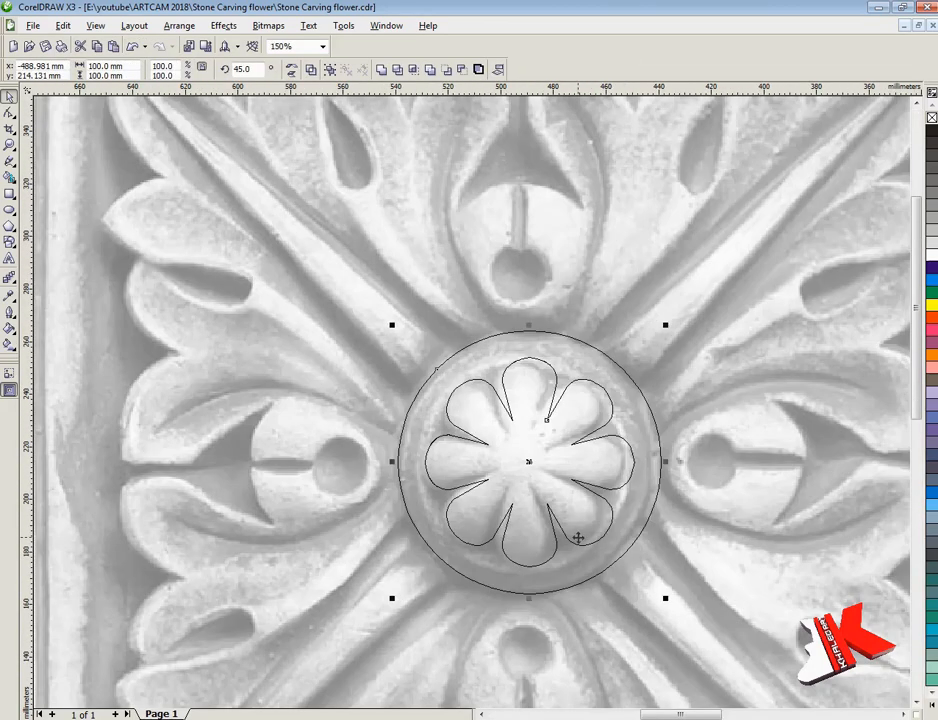
Step: Move the traced half leaf and profile curves back over the relief image to sit with the flower and circle
scroll(370, 306, down, 3)
drag(159, 319, 325, 478)
drag(203, 329, 293, 399)
key(Right)
drag(205, 395, 277, 437)
click(388, 366)
Step: Place a duplicate of the whole relief with all its traced curves in the empty space left of the original
drag(326, 297, 588, 512)
right_click(260, 388)
mouse_move(495, 431)
mouse_down()
mouse_move(260, 388)
mouse_move(268, 396)
mouse_up()
click(313, 374)
Step: Delete the relief bitmap from the duplicate, keeping its square outline and traced curves
scroll(295, 292, up, 1)
scroll(496, 435, up, 4)
click(582, 450)
key(Delete)
scroll(632, 477, down, 4)
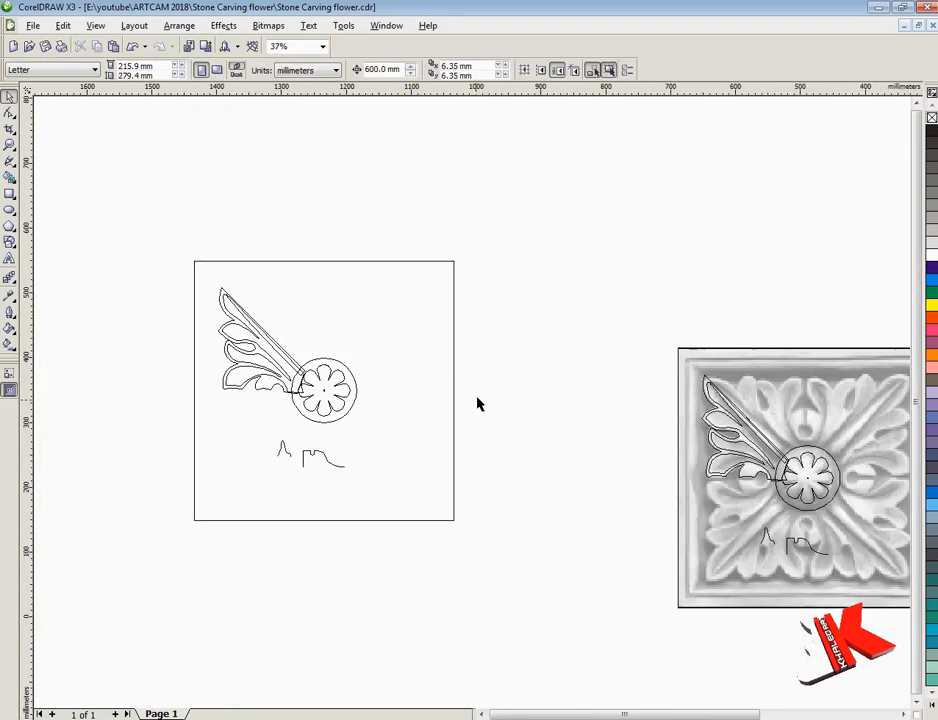
Step: Check the width and height of the duplicate's square outline with the Size transformation
drag(488, 228, 153, 561)
click(8, 376)
click(703, 263)
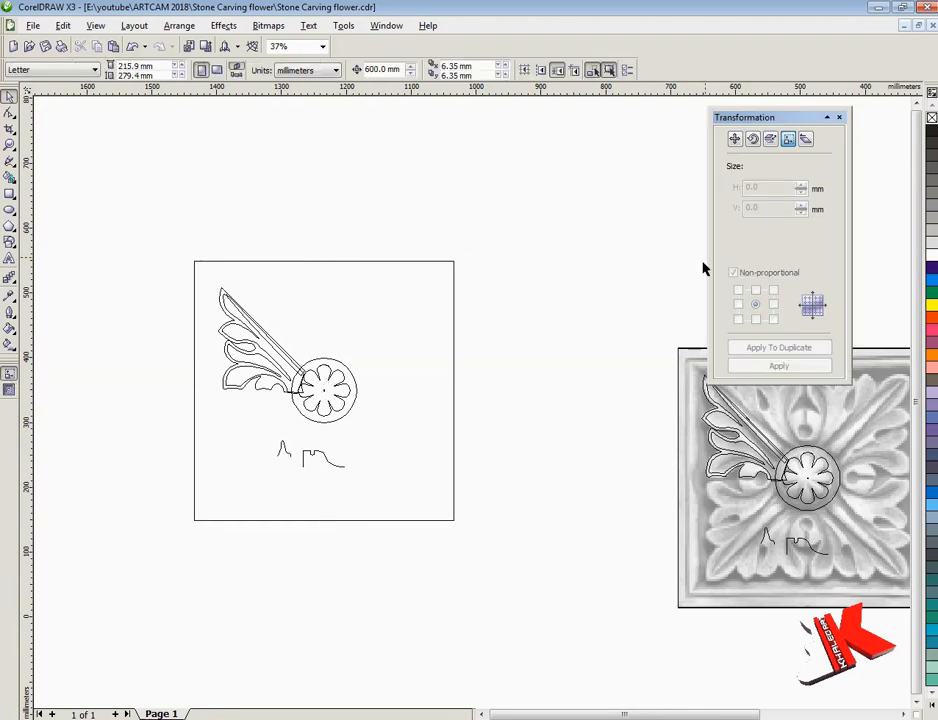
click(454, 285)
drag(790, 188, 690, 210)
click(567, 297)
Step: Select all the duplicate's curves and export only them as Adobe Illustrator file Stone Carving flower.ai into the Stone Carving flower folder
drag(557, 678, 556, 676)
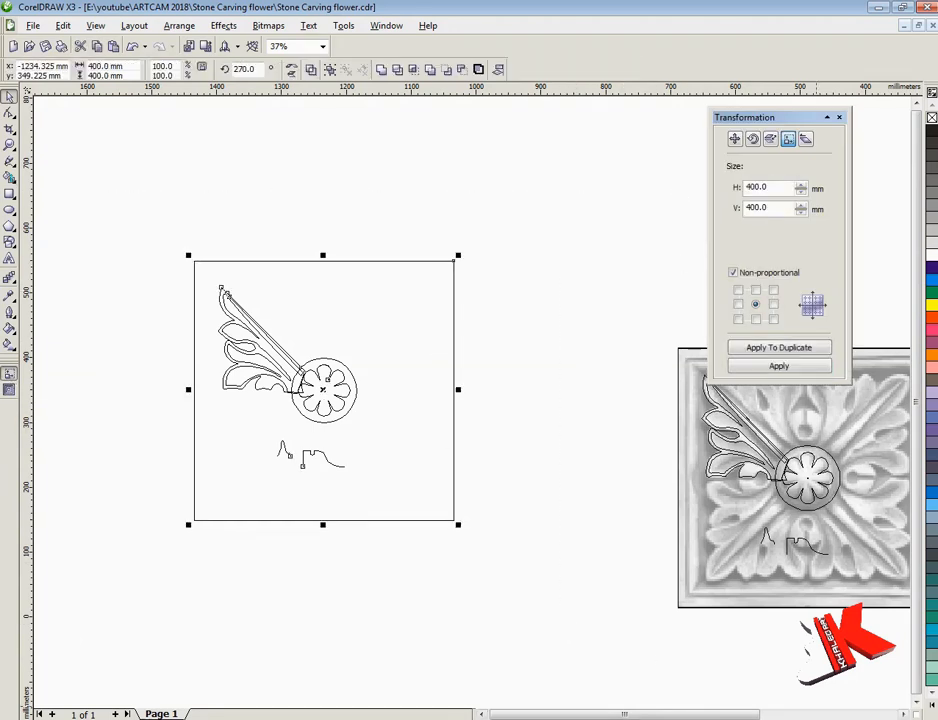
click(33, 25)
click(80, 188)
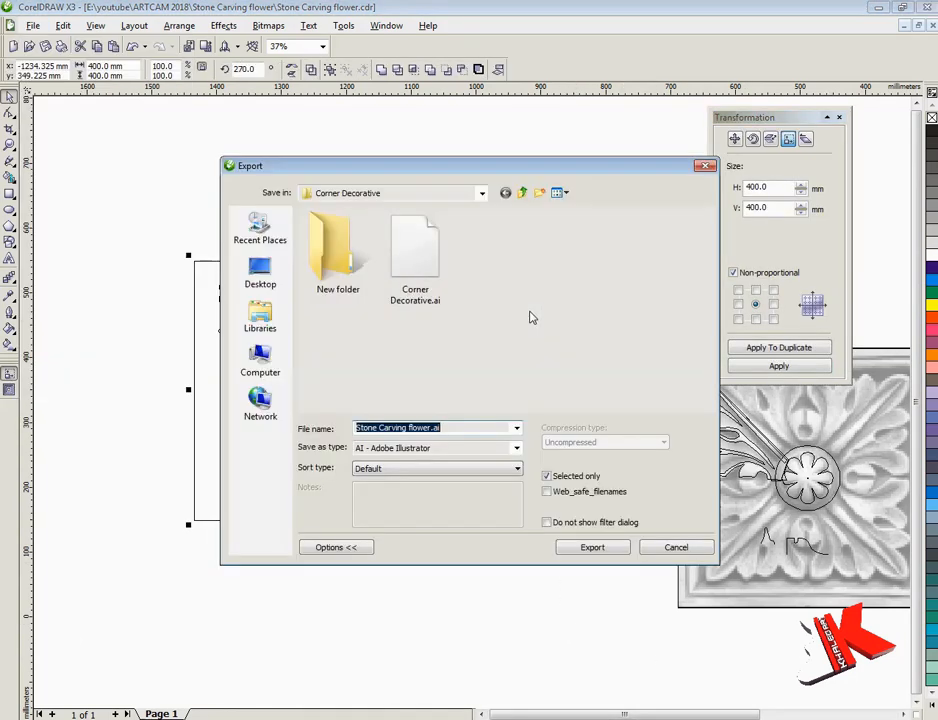
click(522, 193)
double_click(648, 258)
click(592, 546)
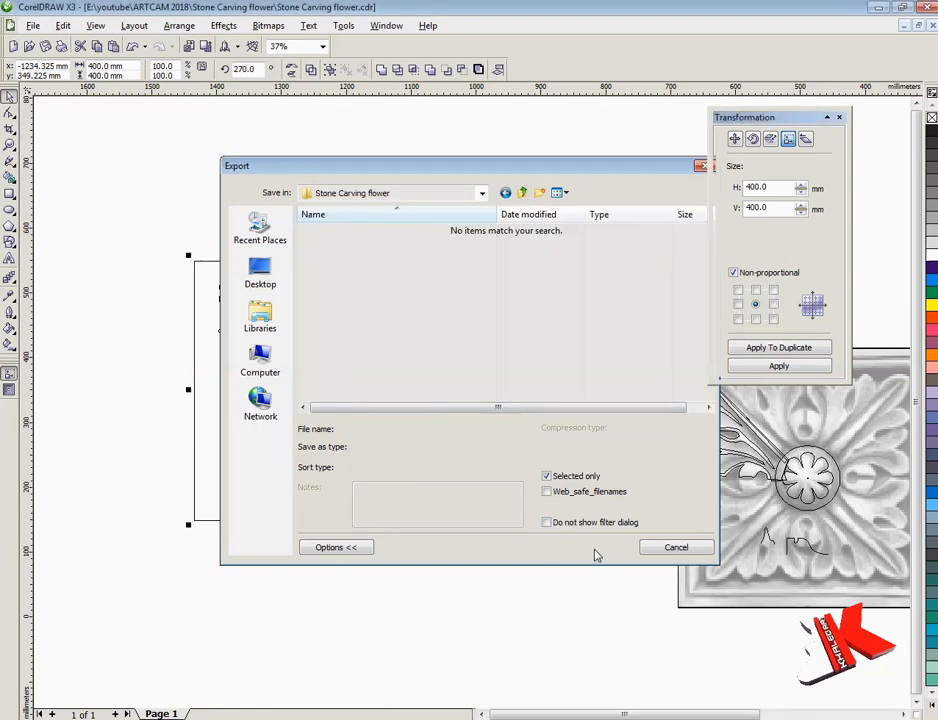
click(537, 262)
click(486, 382)
click(422, 487)
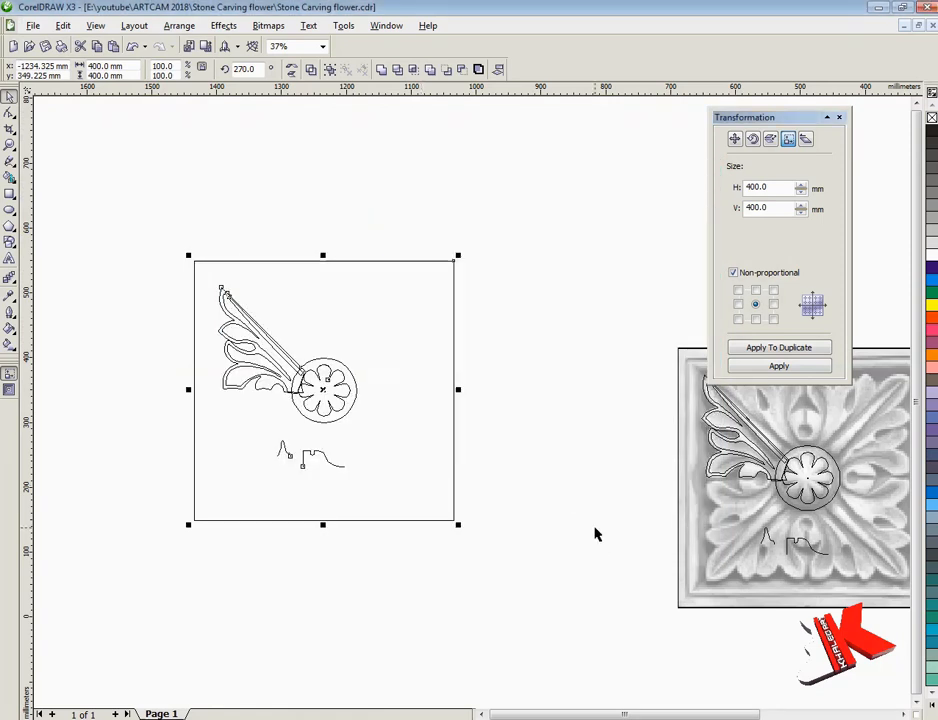
Step: Deselect the exported curves and zoom in on the square outline to examine the complete linework
click(595, 533)
click(9, 145)
drag(178, 243, 482, 534)
key(space)
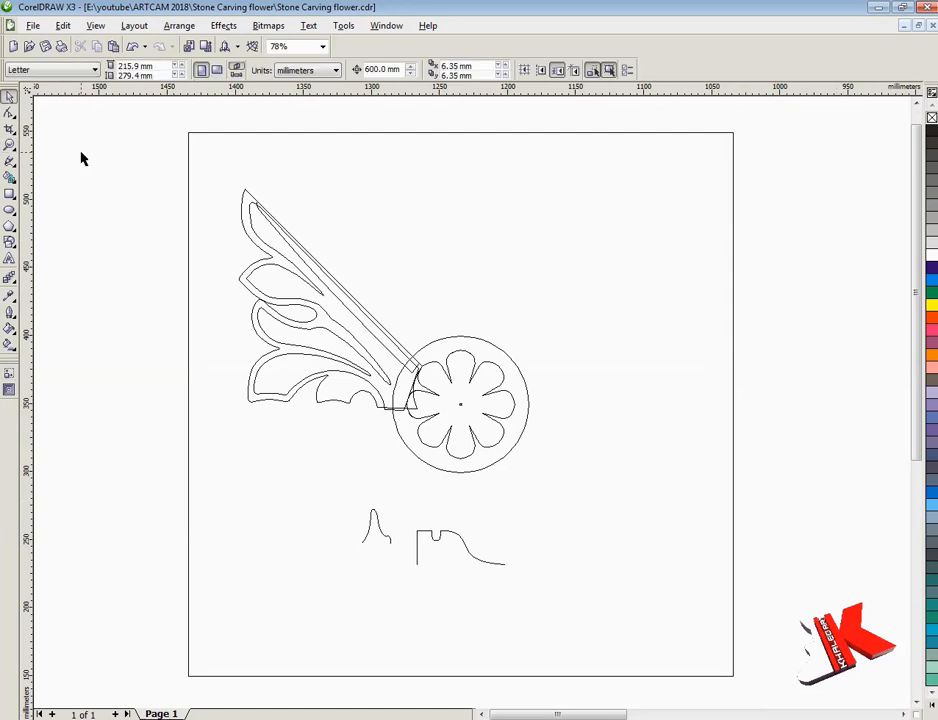